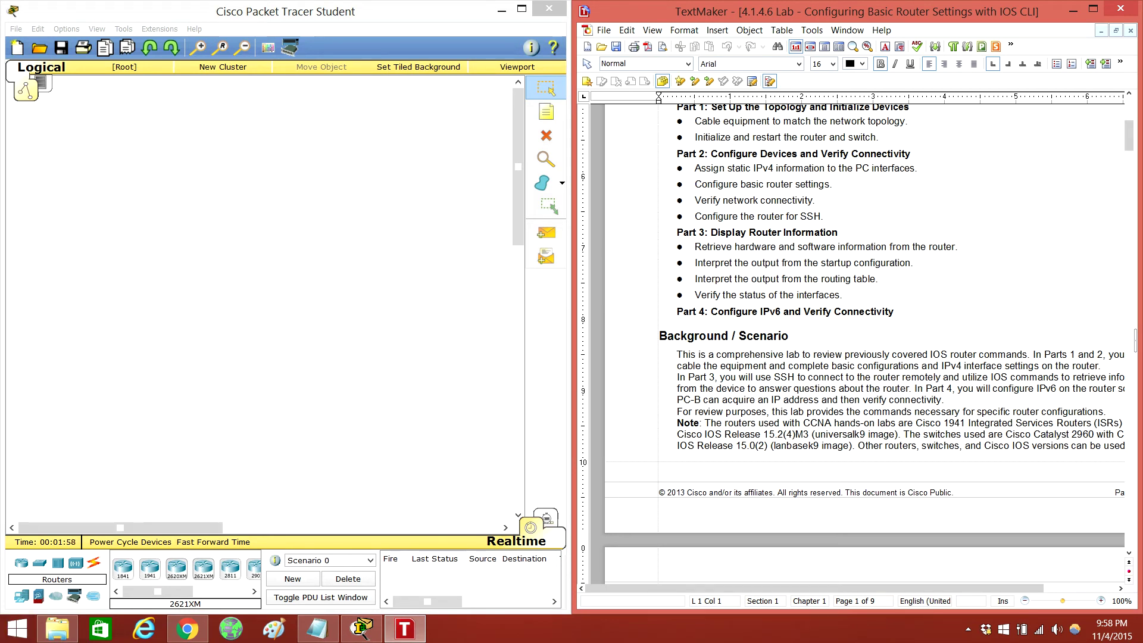
Place a 1941 router (Router0) and a 2960-24TT switch (Switch0) to its right on the workspace
click(150, 569)
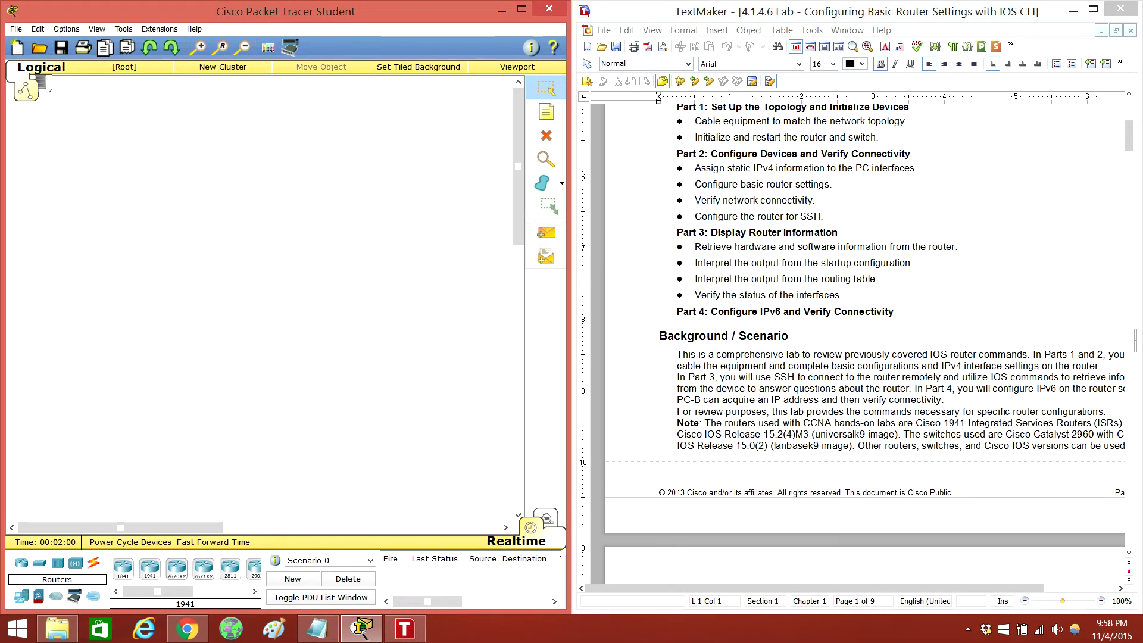
click(206, 283)
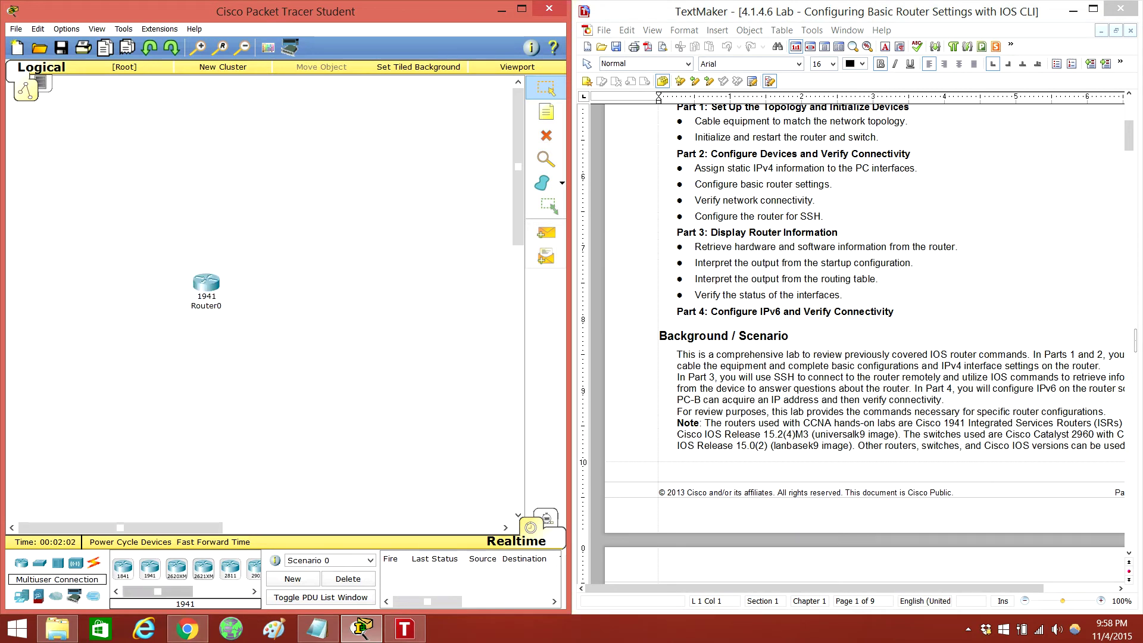
click(39, 562)
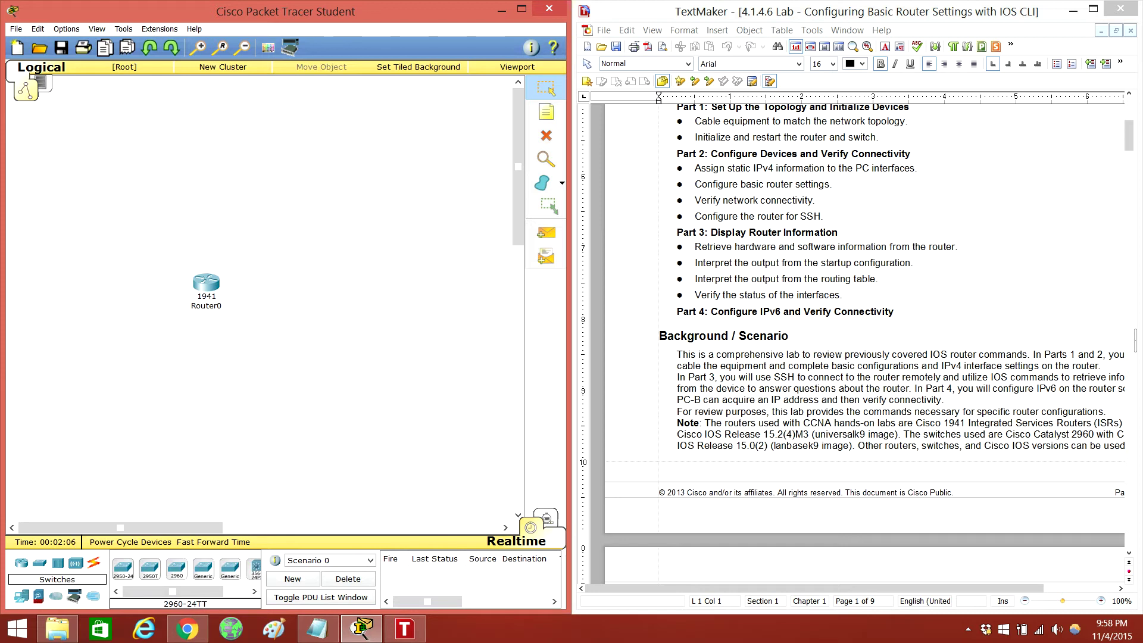
click(301, 284)
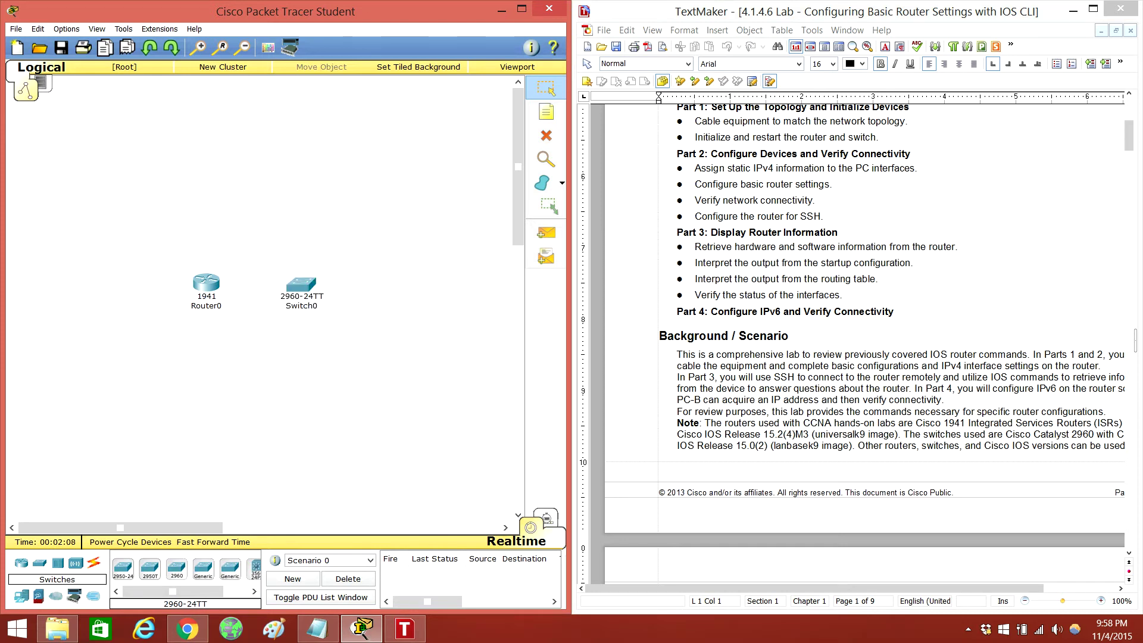
key(alt+Tab)
scroll(862, 339, up, 5)
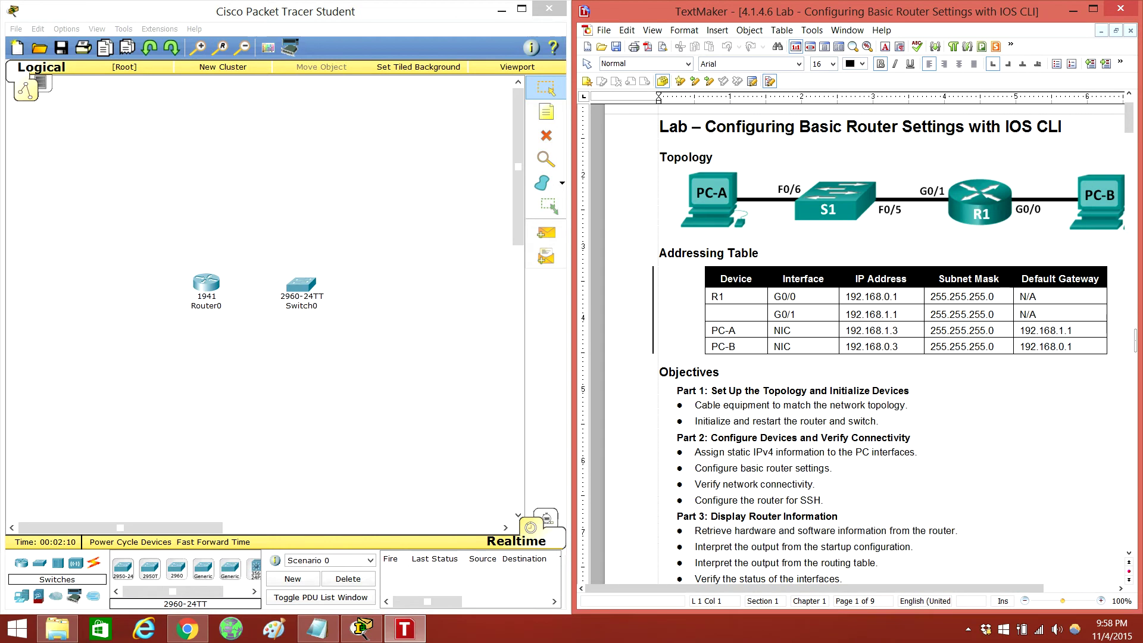
Move Switch0 left of Router0 and add PC-PT devices at both ends of the row
mouse_move(301, 285)
mouse_down()
mouse_move(176, 271)
mouse_move(296, 271)
mouse_up()
drag(192, 272, 206, 269)
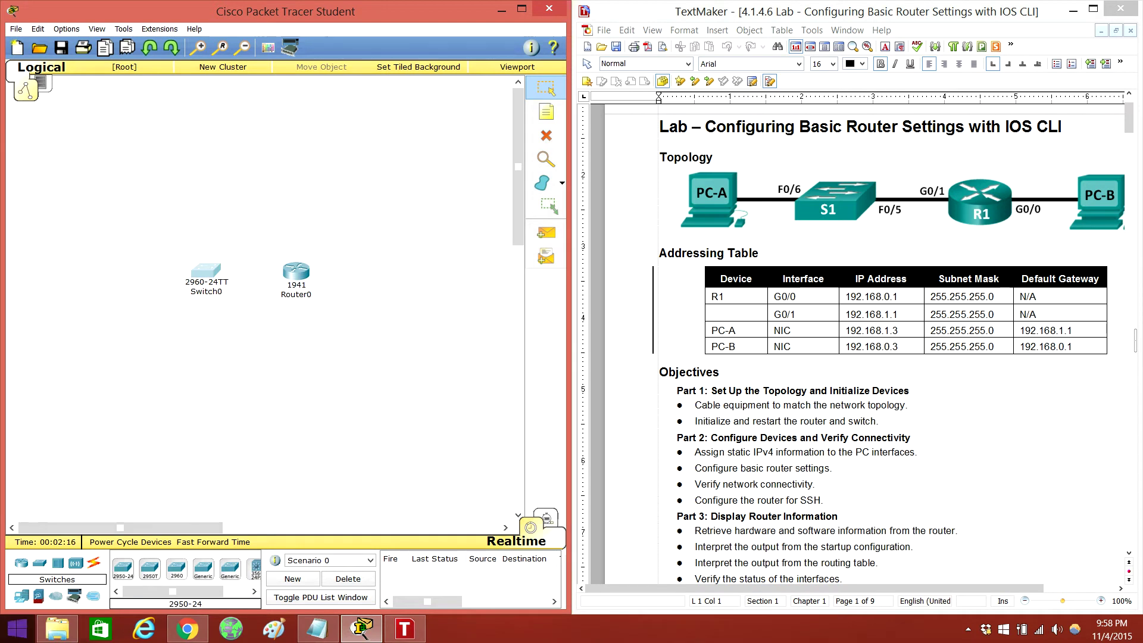
click(21, 595)
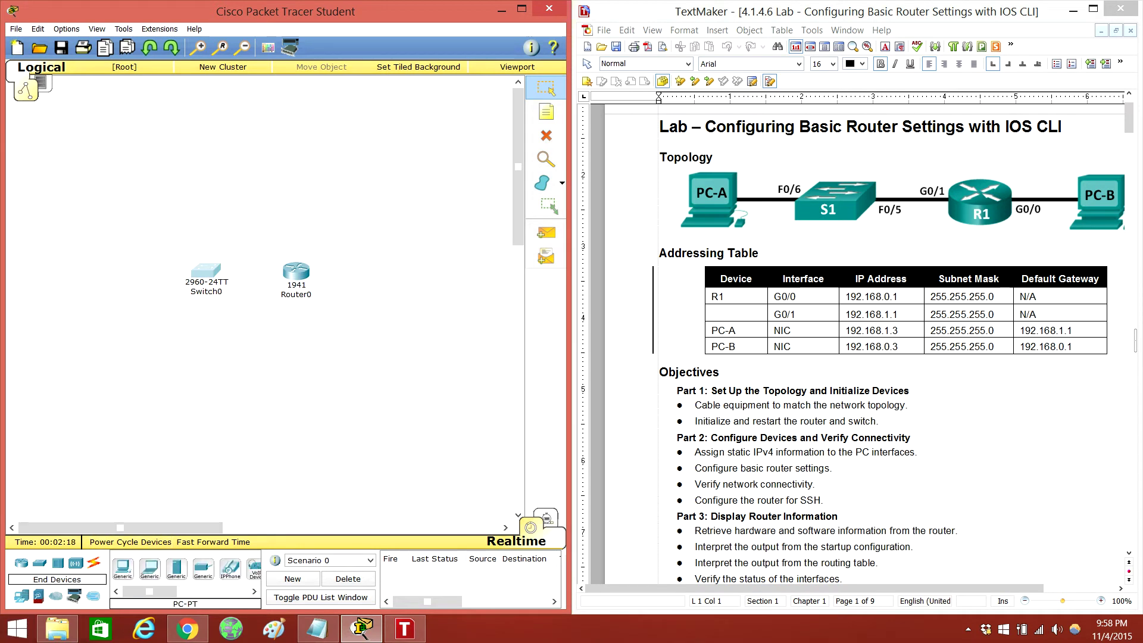
click(119, 273)
click(394, 274)
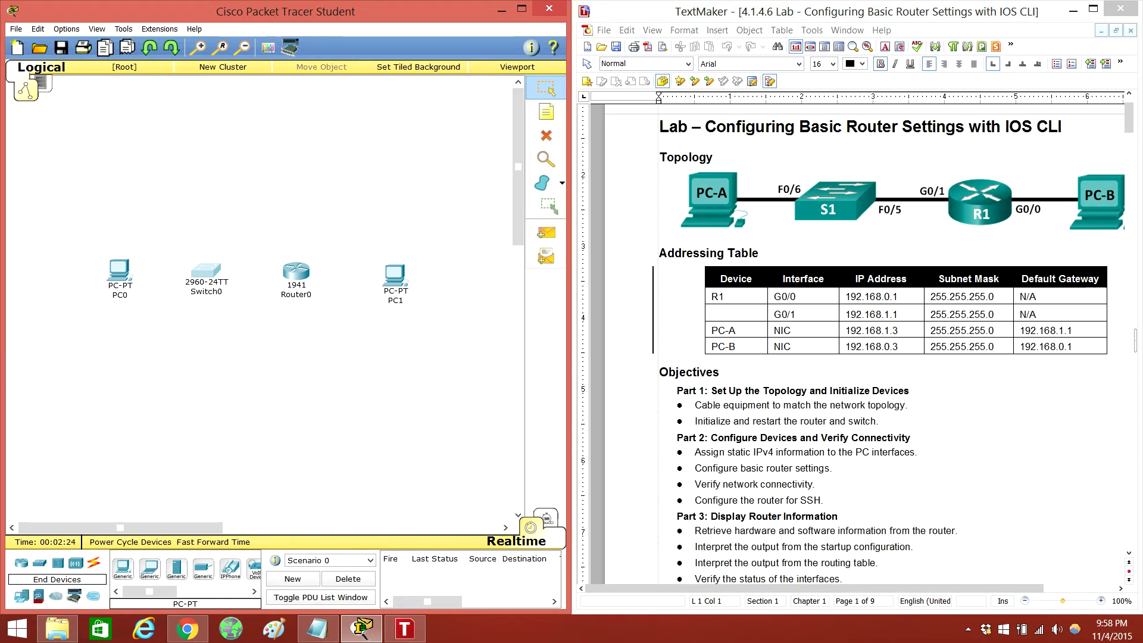
Select PC0's label for renaming but leave the name unchanged for now
click(967, 629)
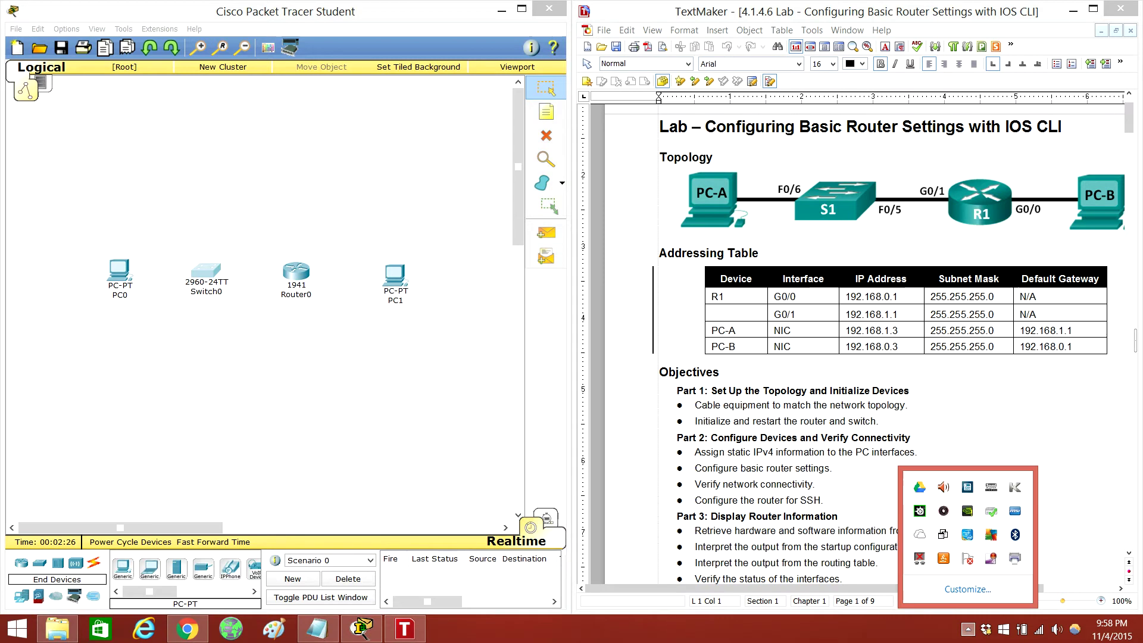
click(968, 629)
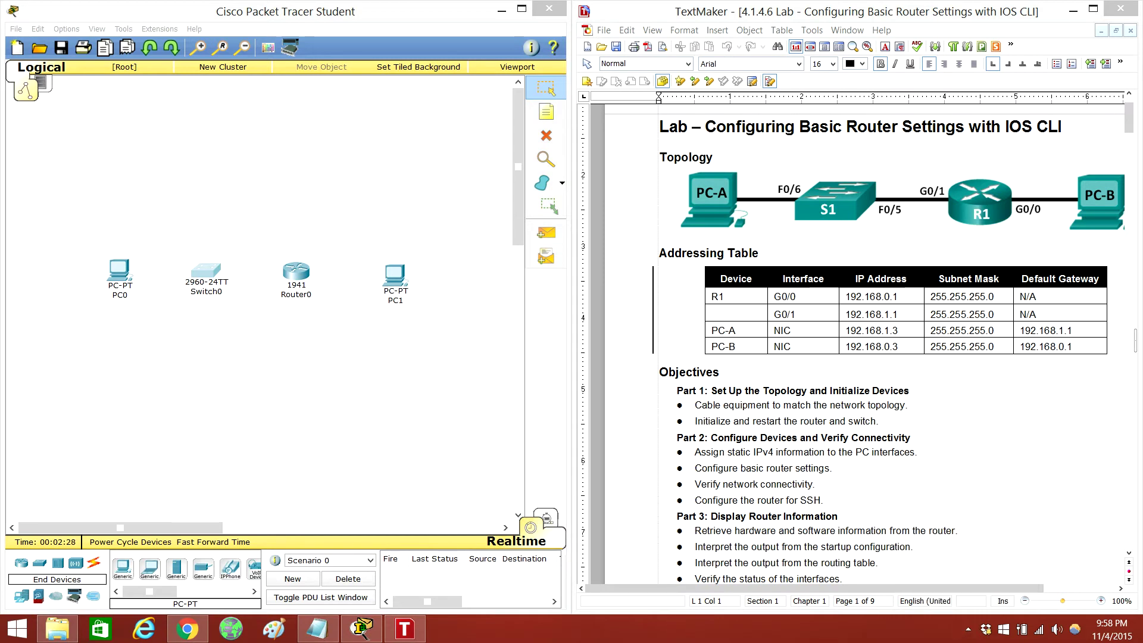
click(119, 295)
key(Return)
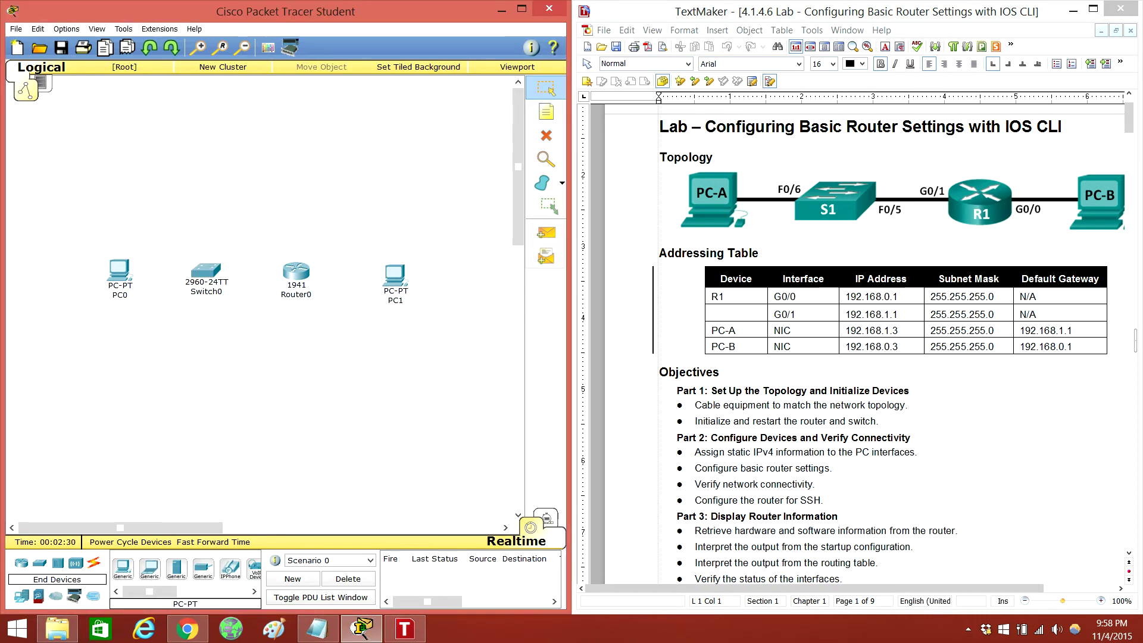
Rename PC0 to PC-A and PC1 to PC-B
click(119, 296)
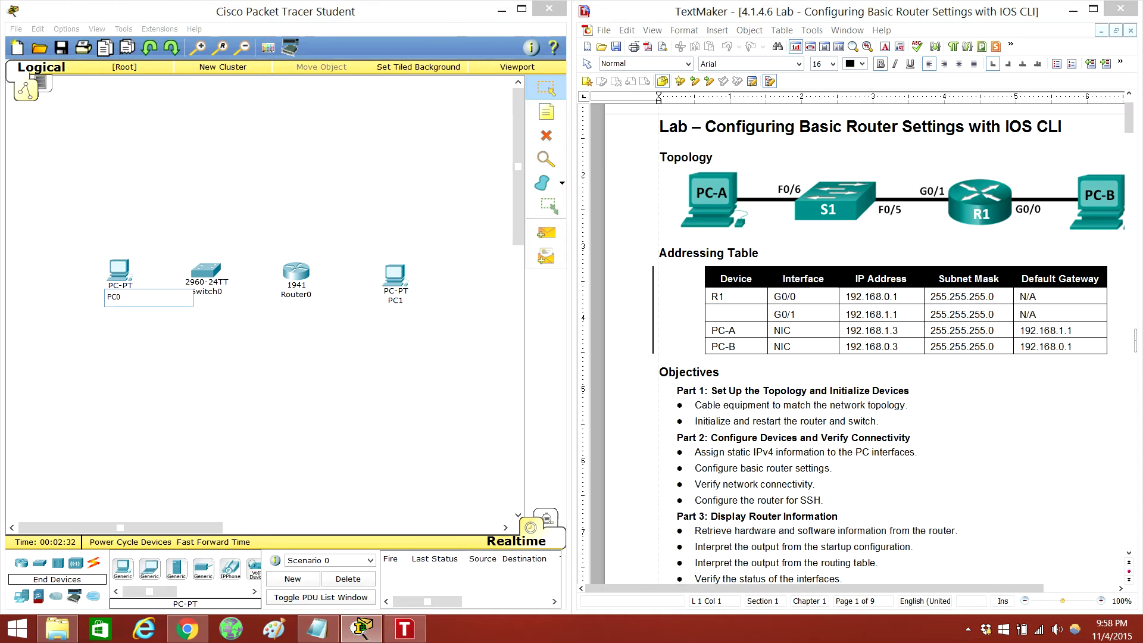
text(-A)
click(383, 302)
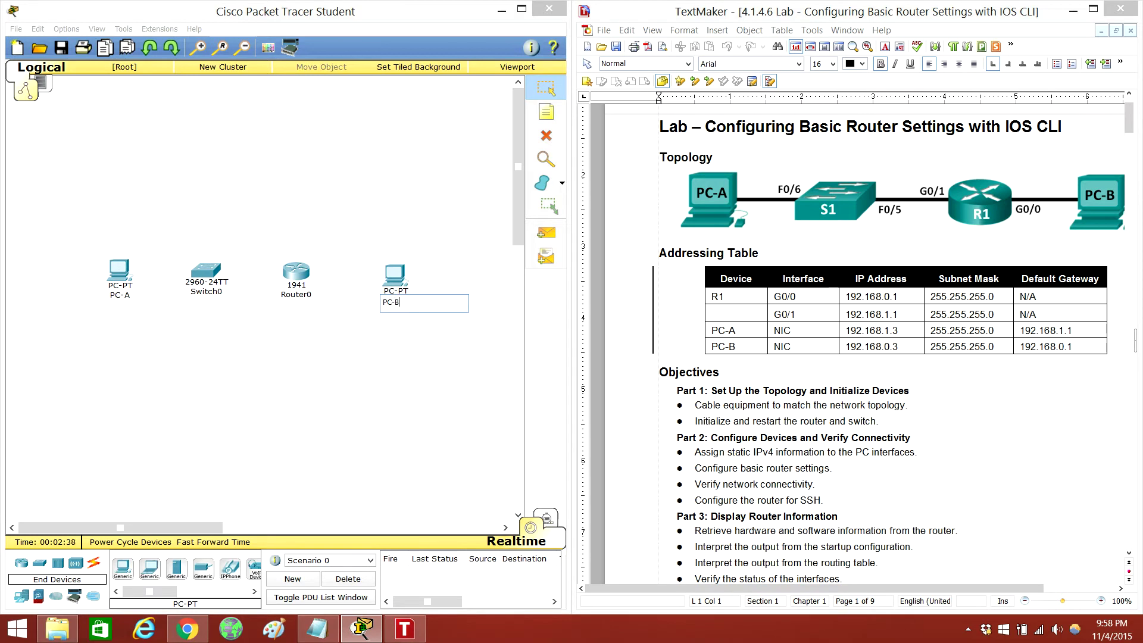
text(PC-B)
click(296, 271)
Rename Router0 to R1 and Switch0 to S1
click(296, 295)
key(ctrl+a)
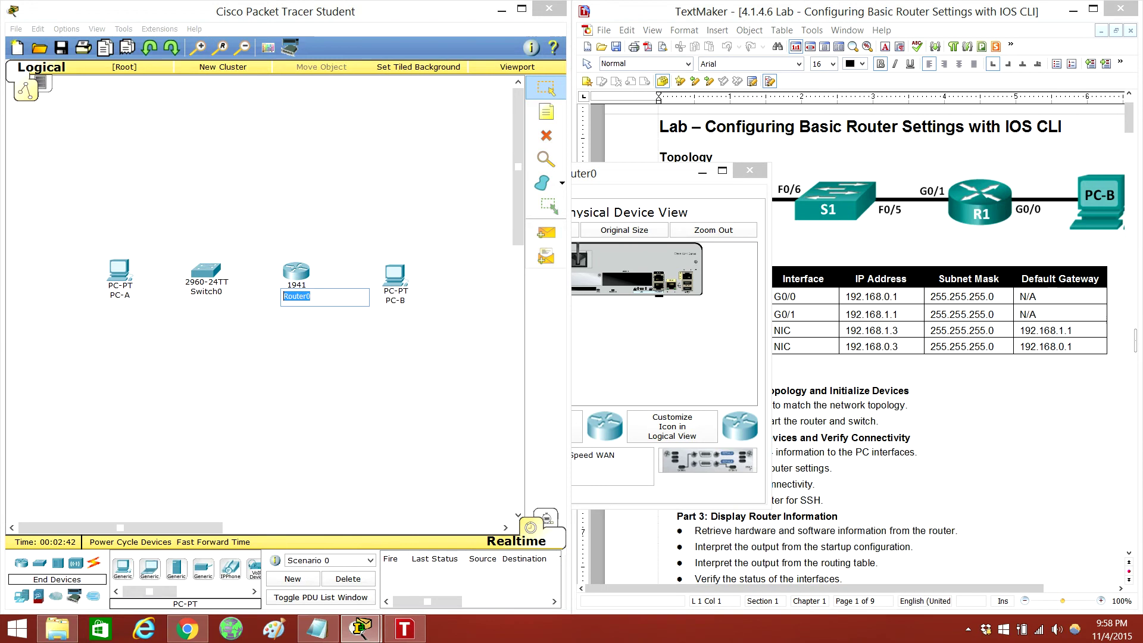
text(R1)
key(Return)
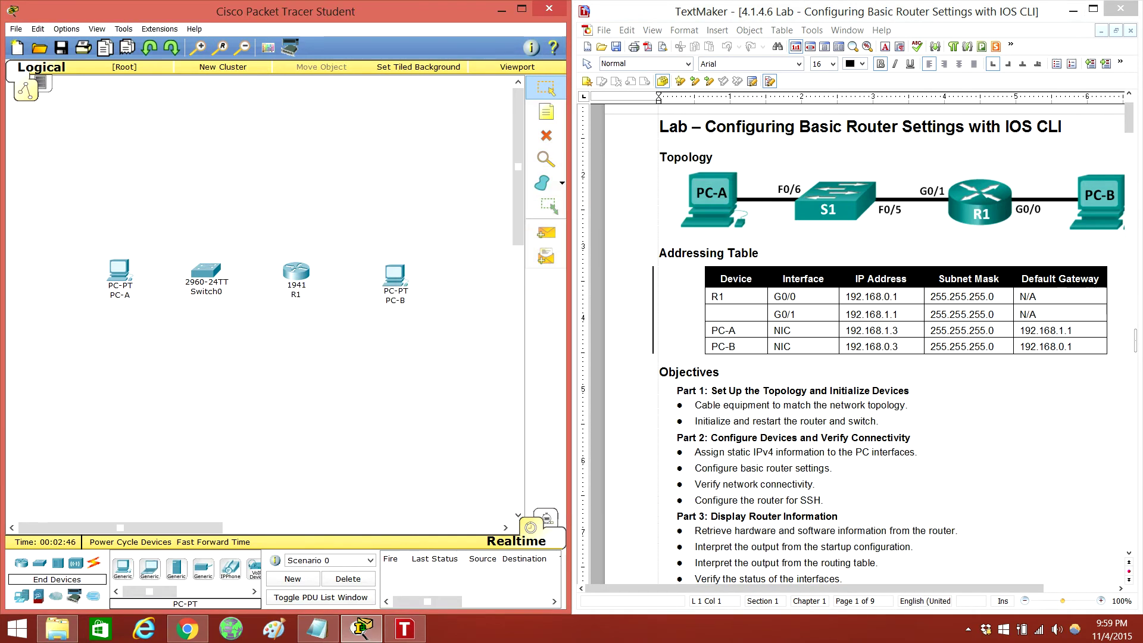
click(206, 291)
drag(196, 293, 219, 293)
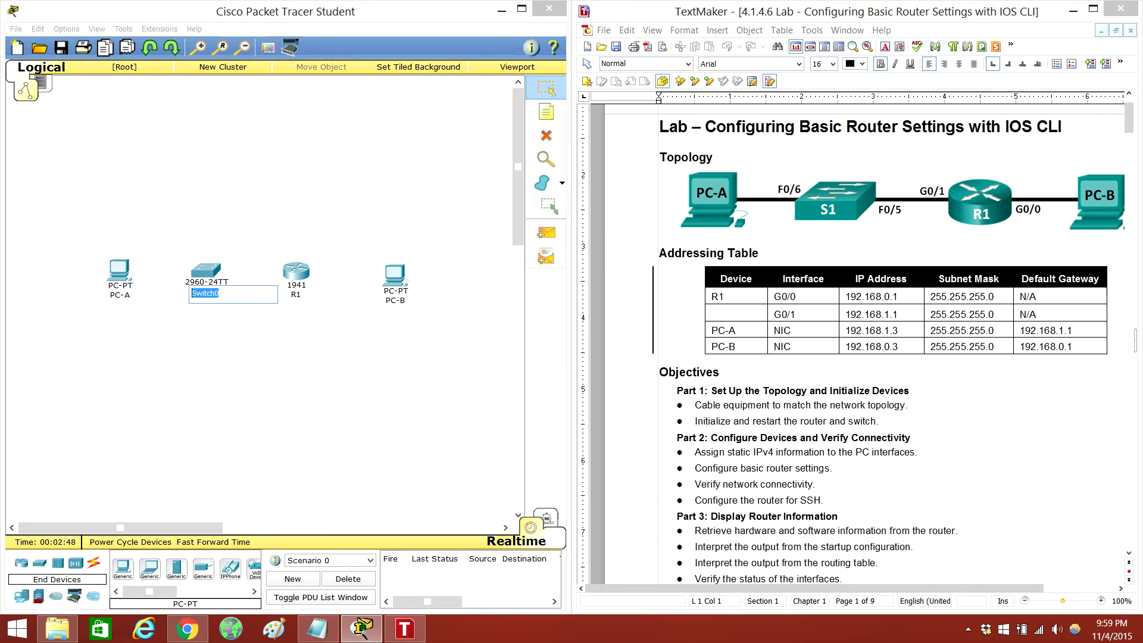
text(S1)
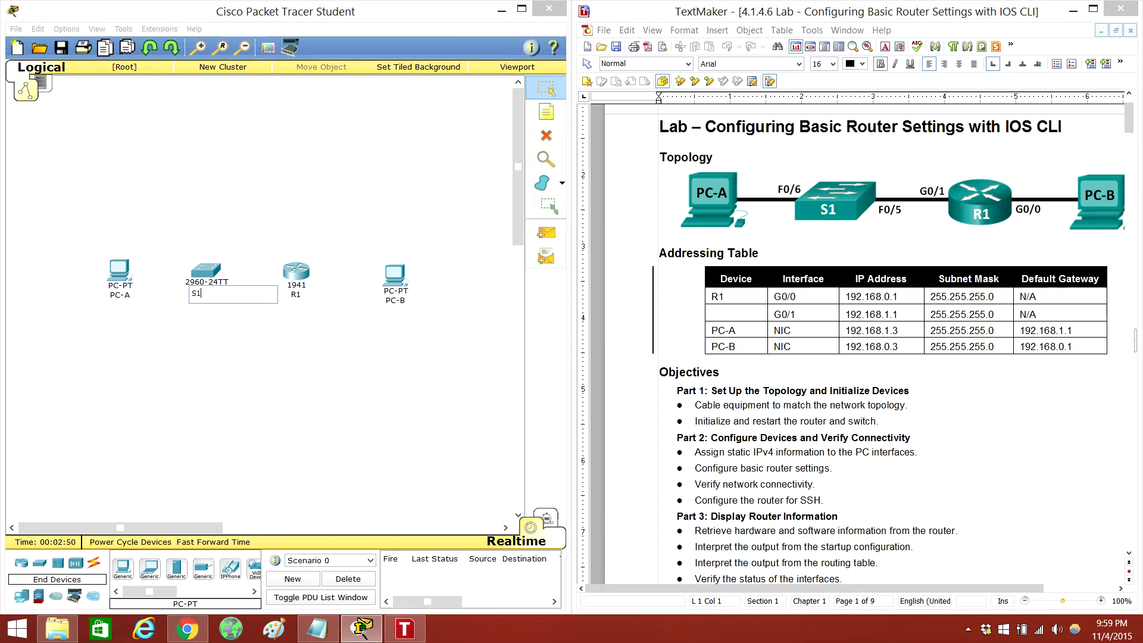
key(Return)
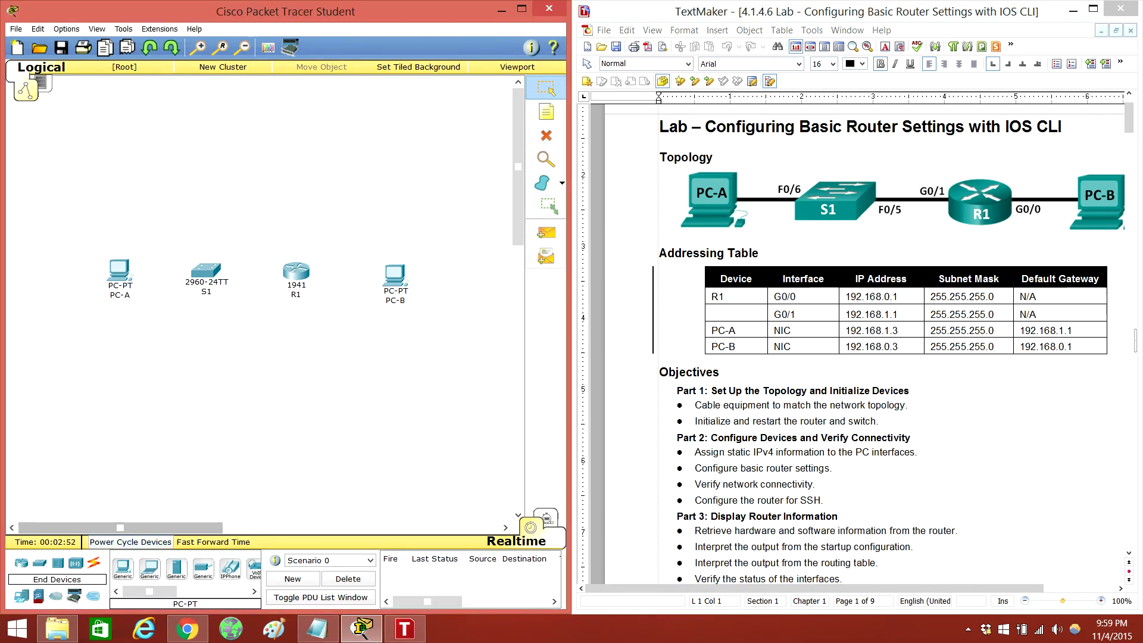
Connect PC-A's FastEthernet0 to S1 and S1 to R1's GigabitEthernet0/1 with straight-through cables
click(93, 562)
click(177, 568)
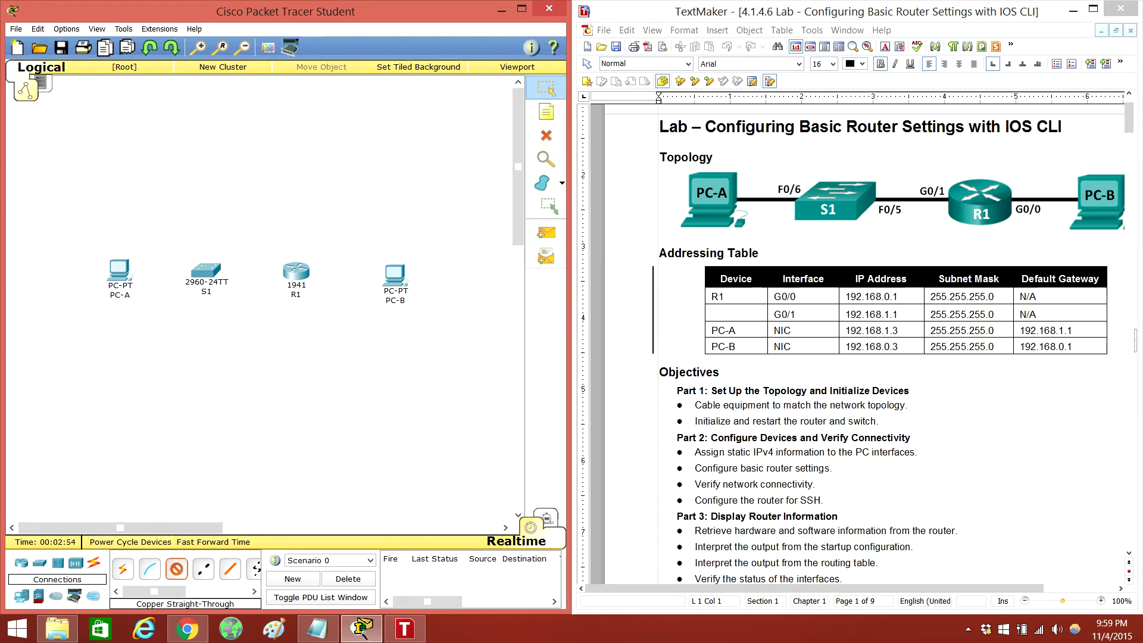
click(122, 271)
click(162, 290)
click(206, 271)
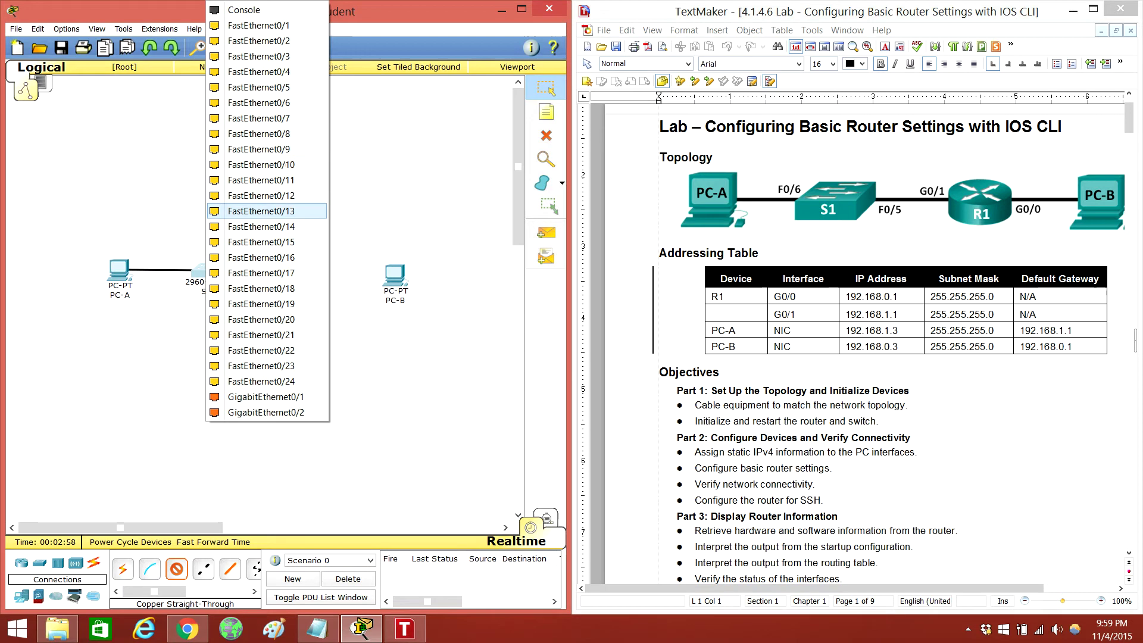
click(259, 87)
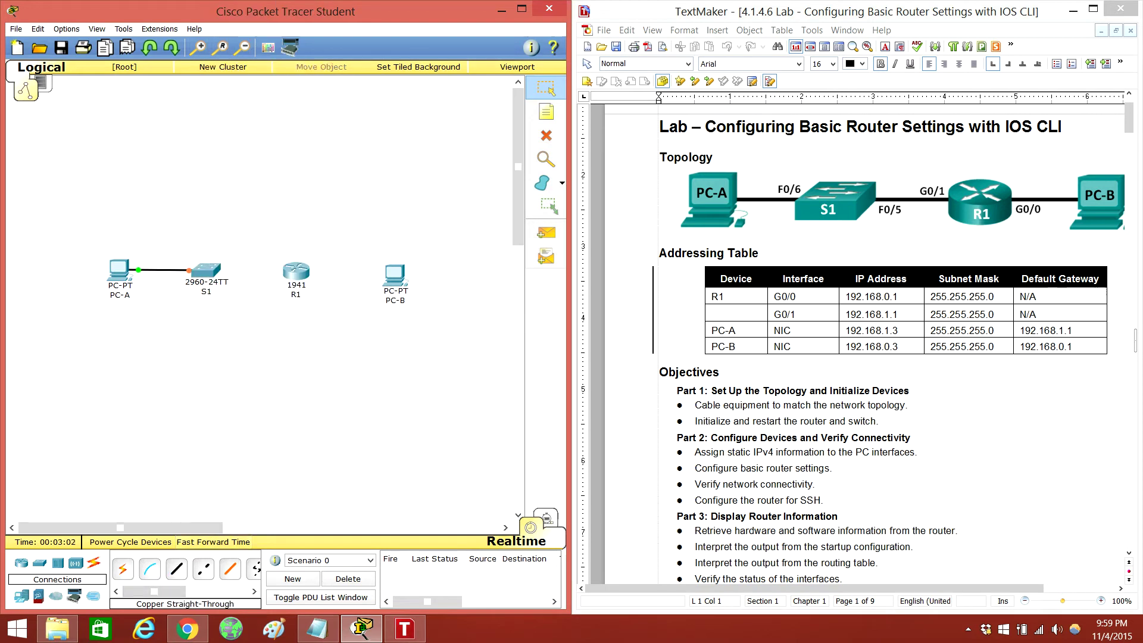
click(206, 271)
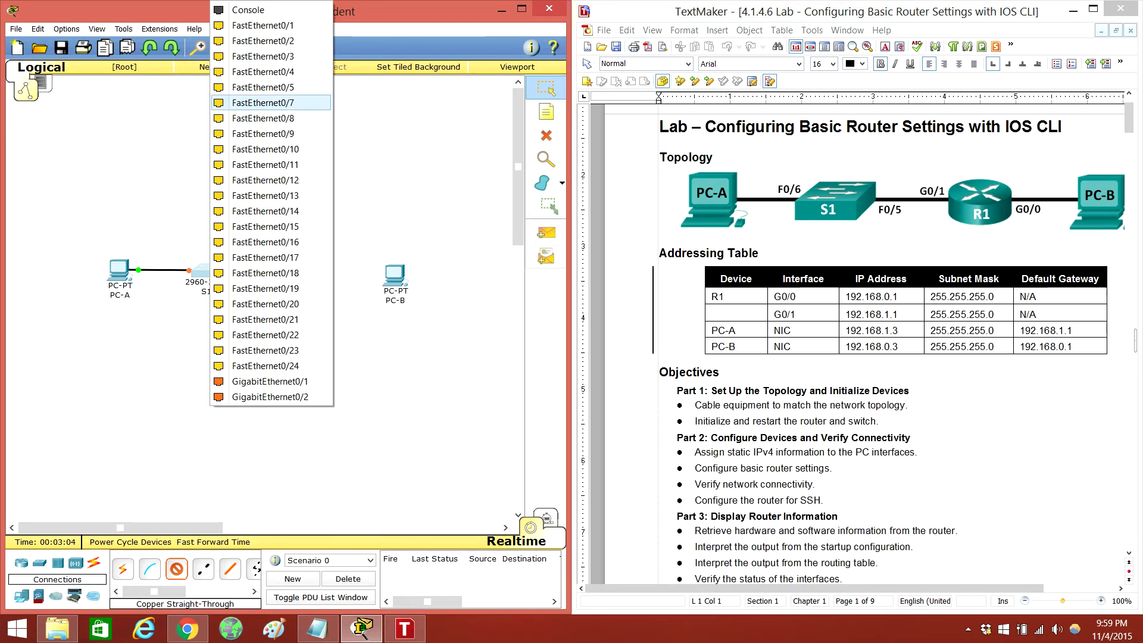
click(263, 86)
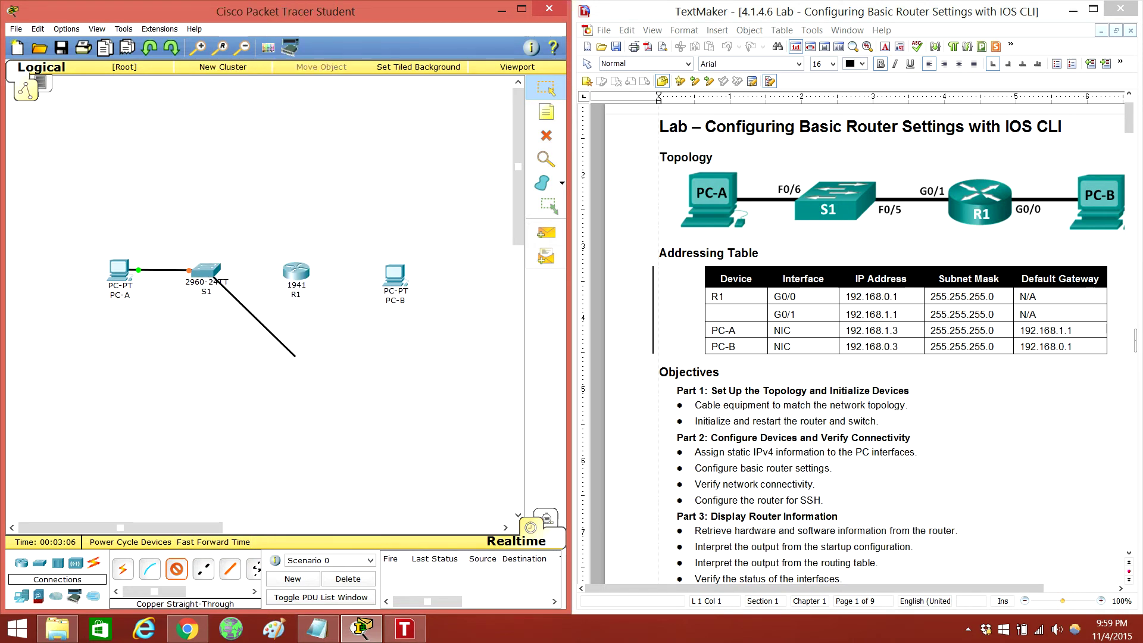
click(297, 272)
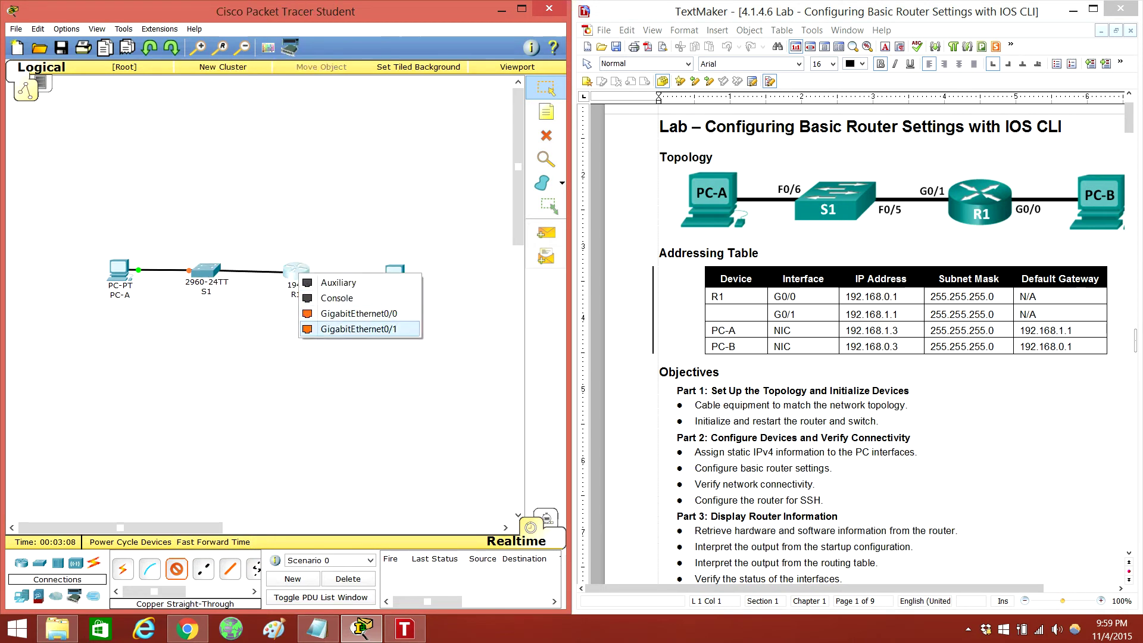
click(337, 332)
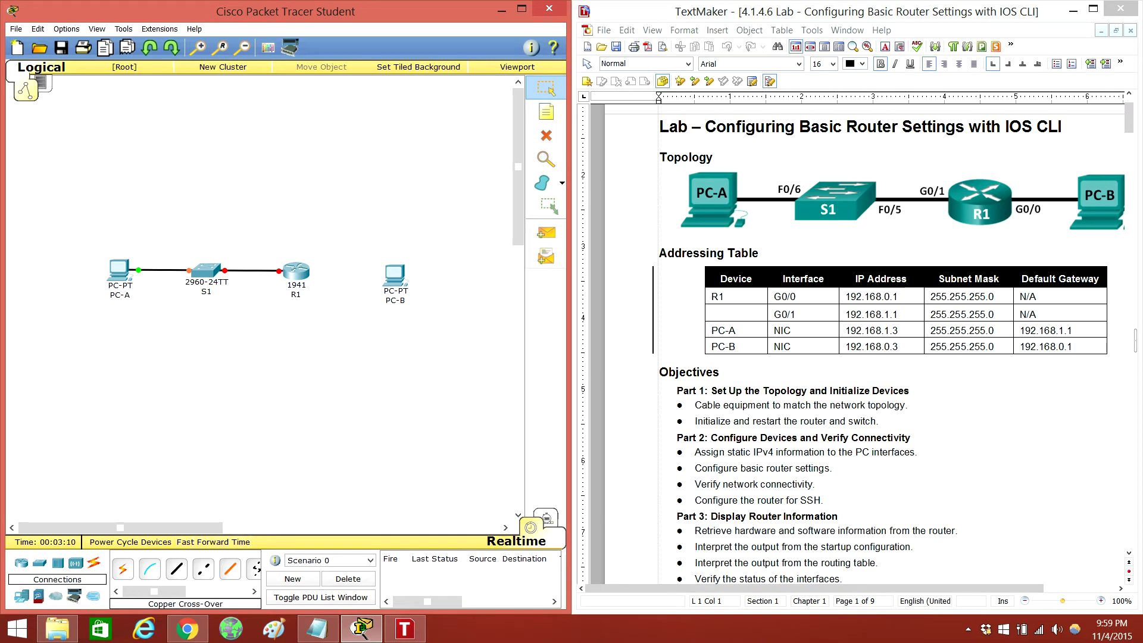
Link R1's GigabitEthernet0/0 to PC-B's FastEthernet0 with a copper cross-over cable
click(203, 568)
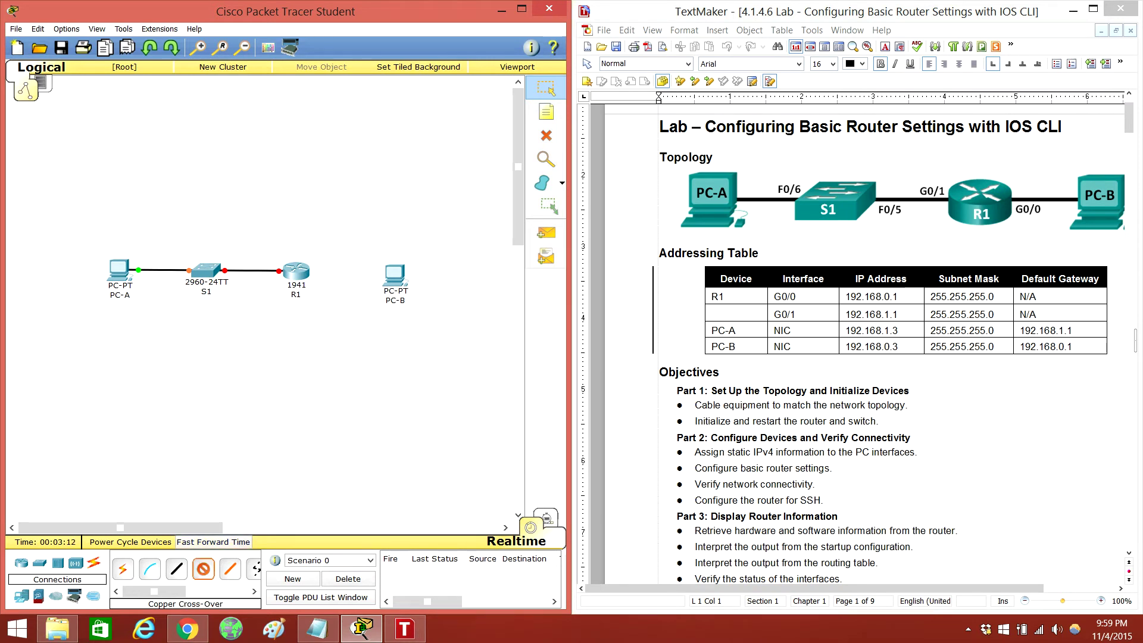
click(295, 271)
click(351, 309)
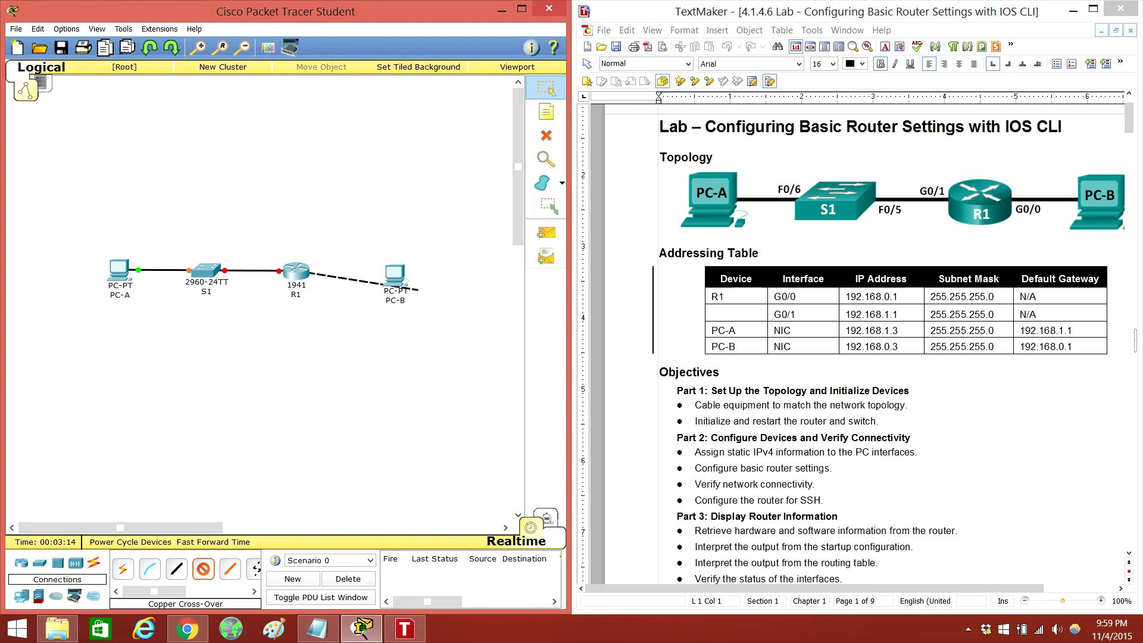
click(395, 271)
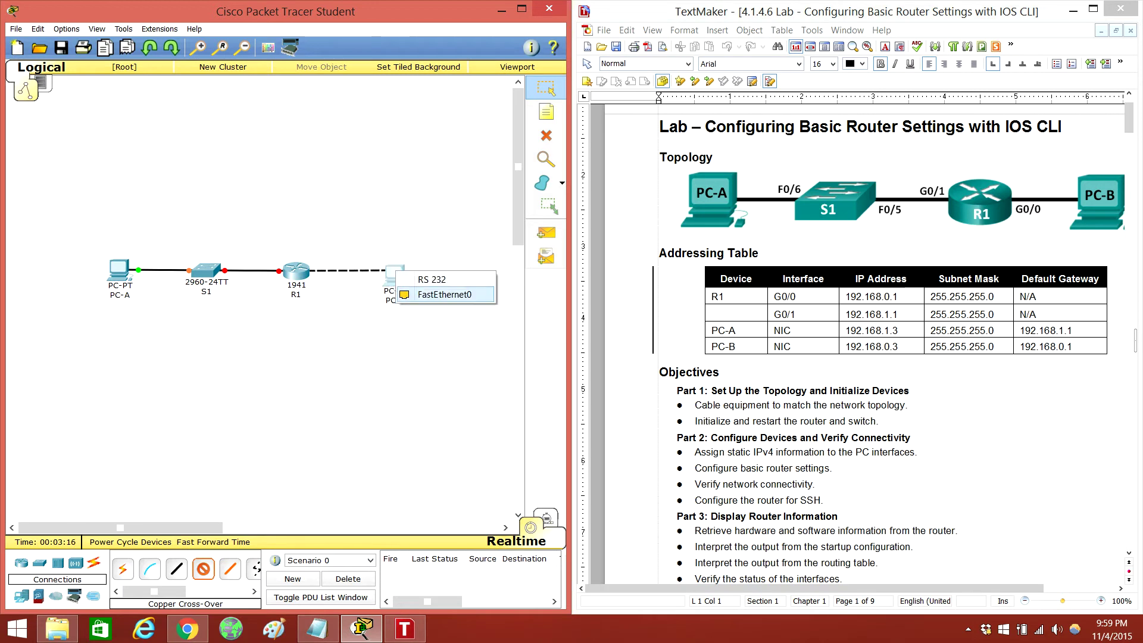
click(444, 294)
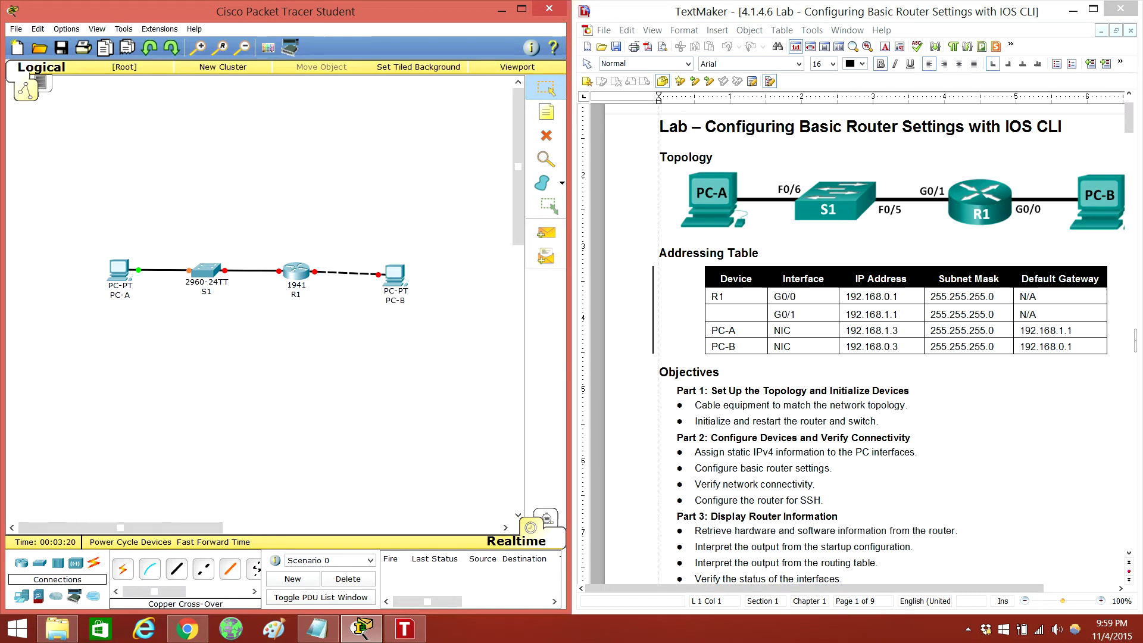
Scroll the TextMaker lab document to the Topology and Addressing Table section
mouse_move(1129, 118)
mouse_down()
mouse_move(1128, 180)
mouse_move(1128, 119)
mouse_up()
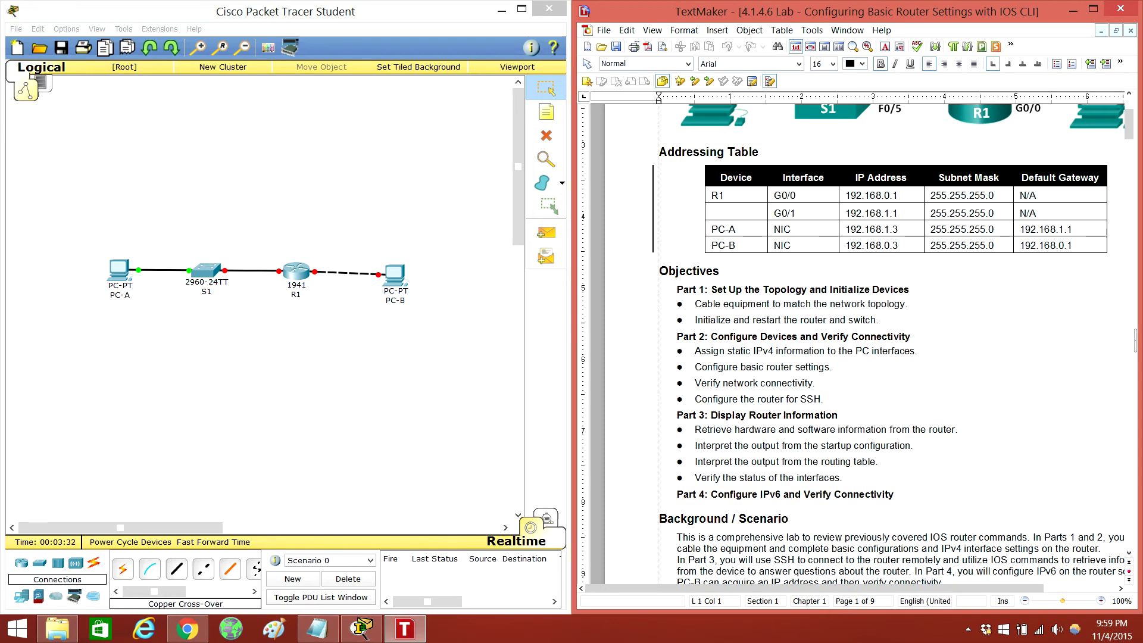
drag(1129, 124, 1128, 119)
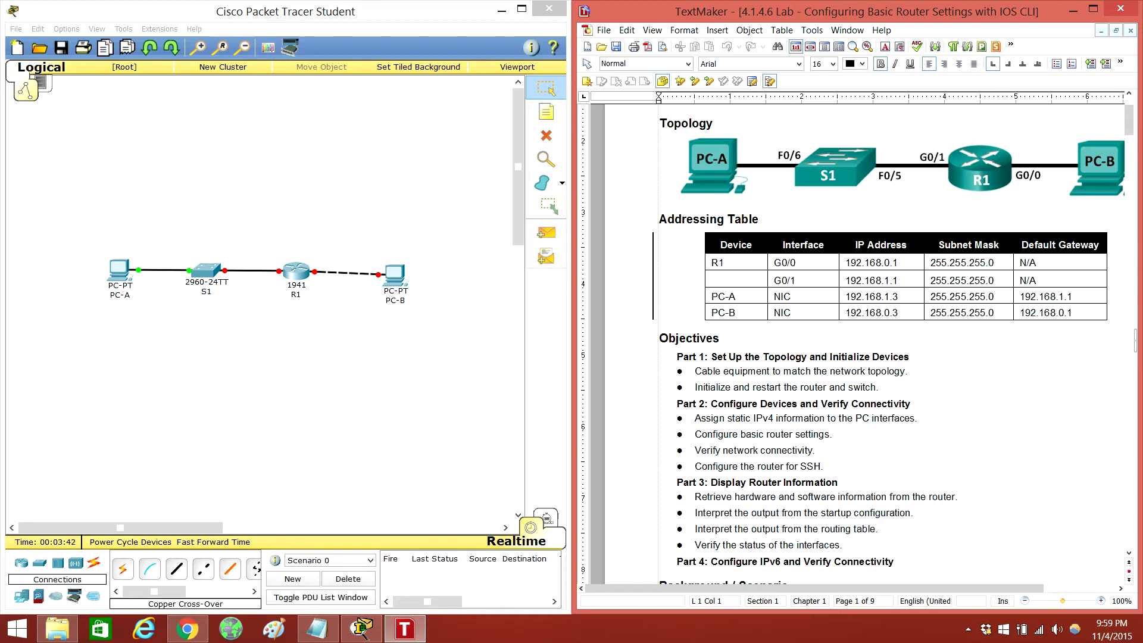
click(119, 269)
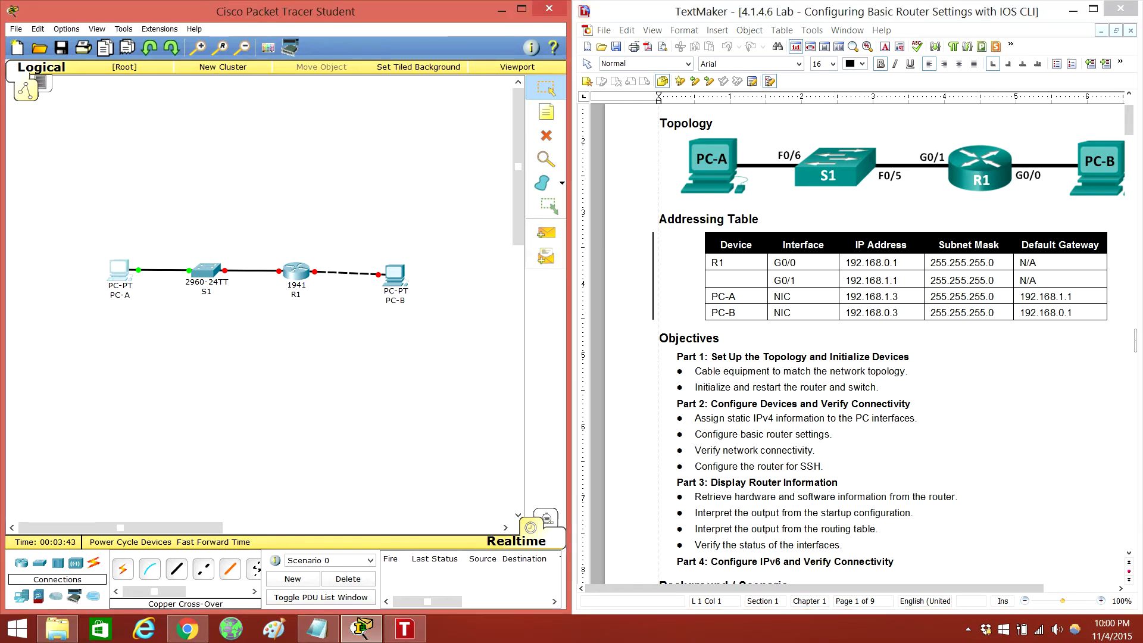
Set PC-A's IP configuration to 192.168.1.3, mask 255.255.255.0, gateway 192.168.1.1
click(504, 192)
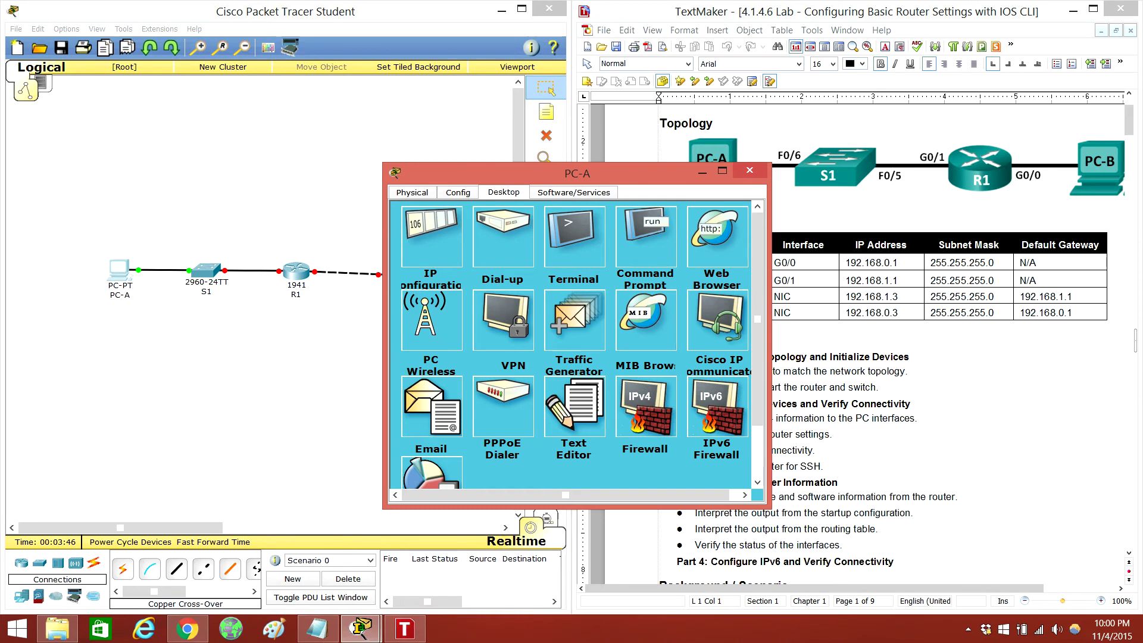
click(431, 237)
drag(536, 173, 343, 182)
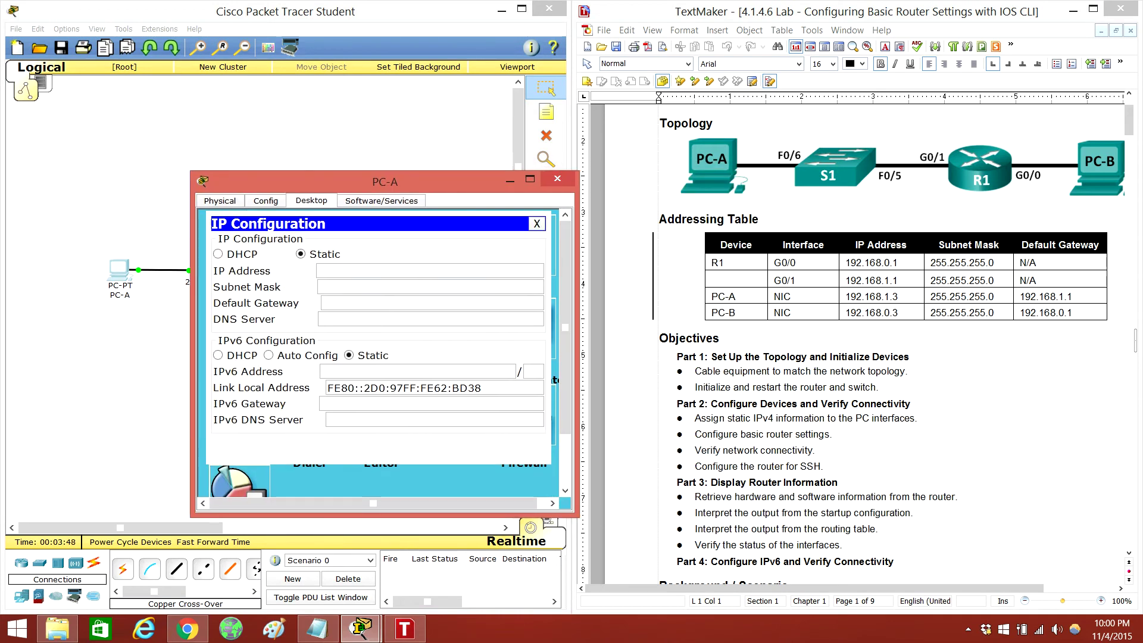
text(192.168.1.3)
key(Tab)
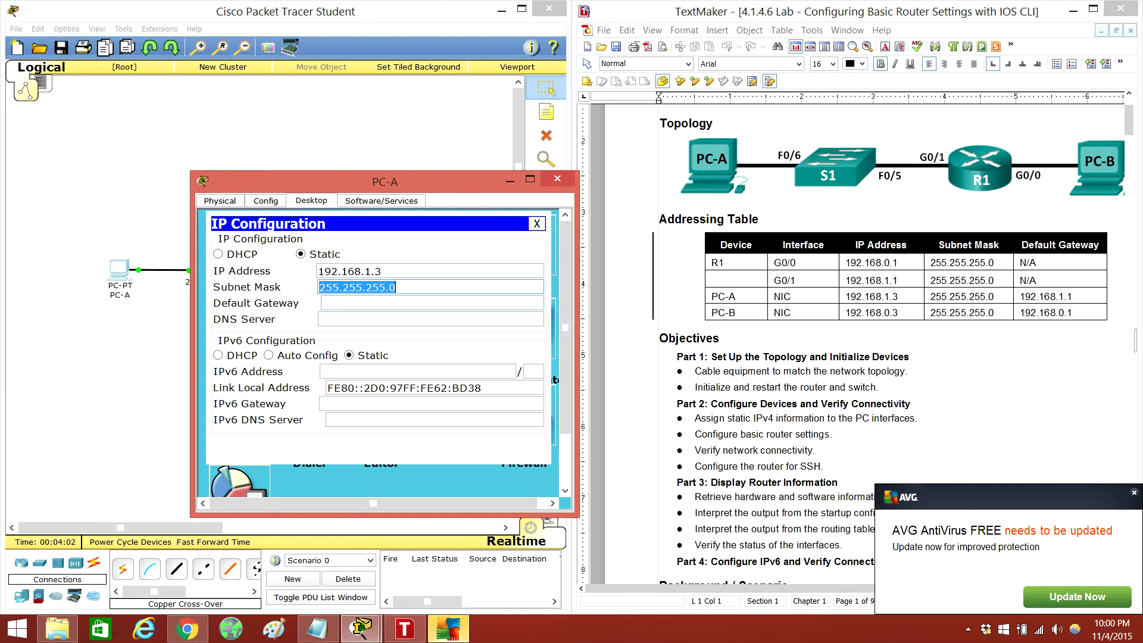
key(Tab)
text(192.168.1.1)
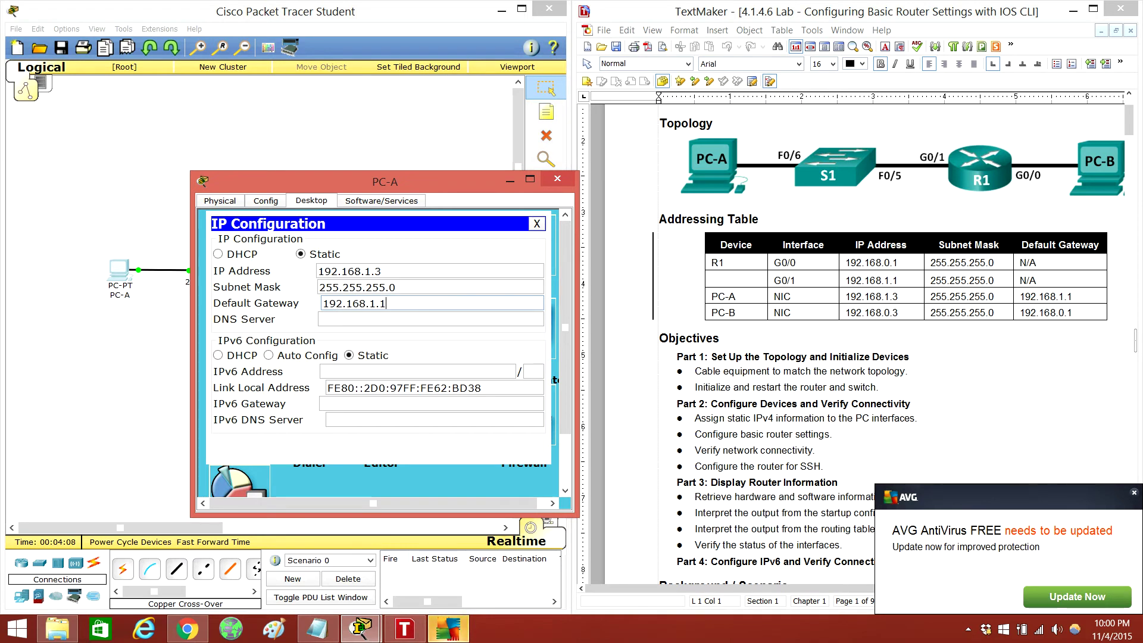
click(536, 224)
click(557, 178)
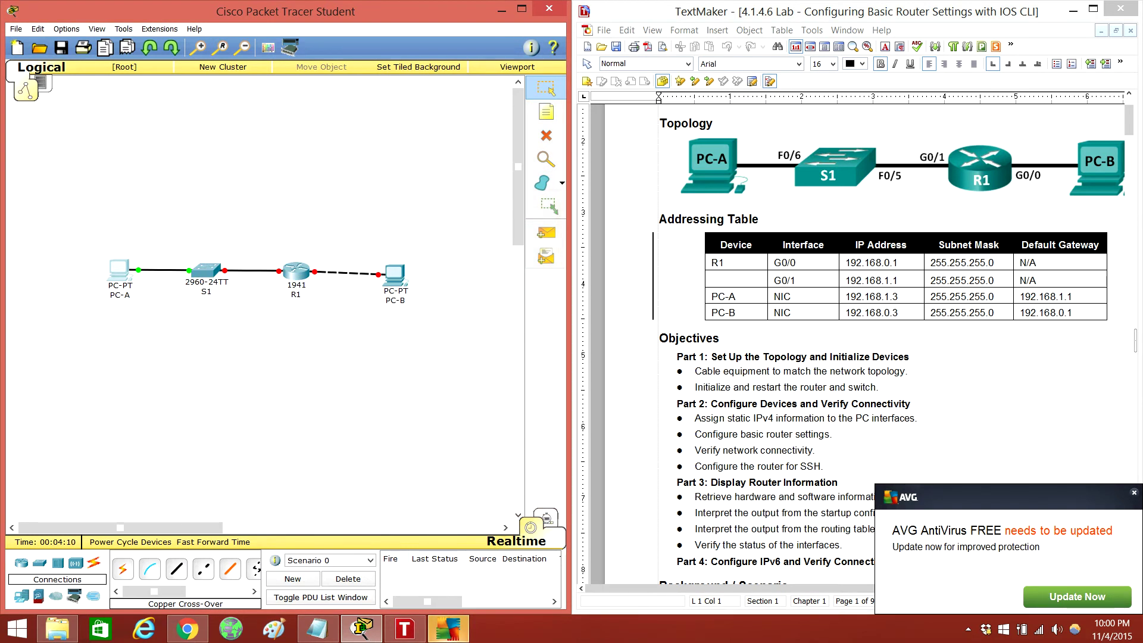
Give PC-B 192.168.0.3, mask 255.255.255.0, gateway 192.168.0.1, then bring up R1's device window
click(395, 274)
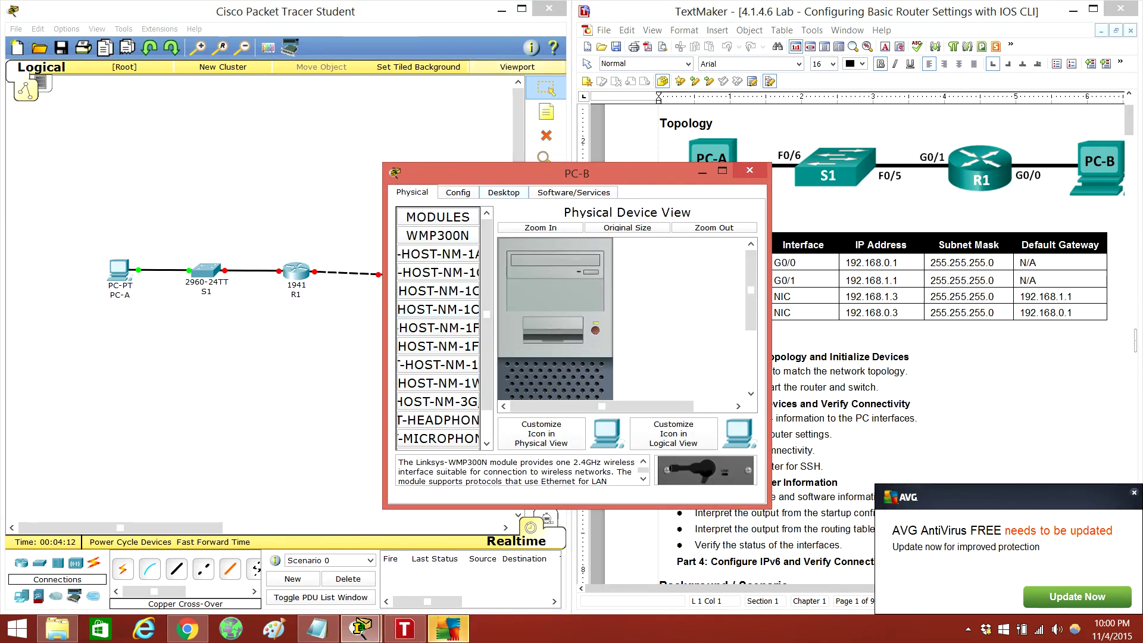
click(503, 192)
drag(577, 173, 424, 188)
click(278, 250)
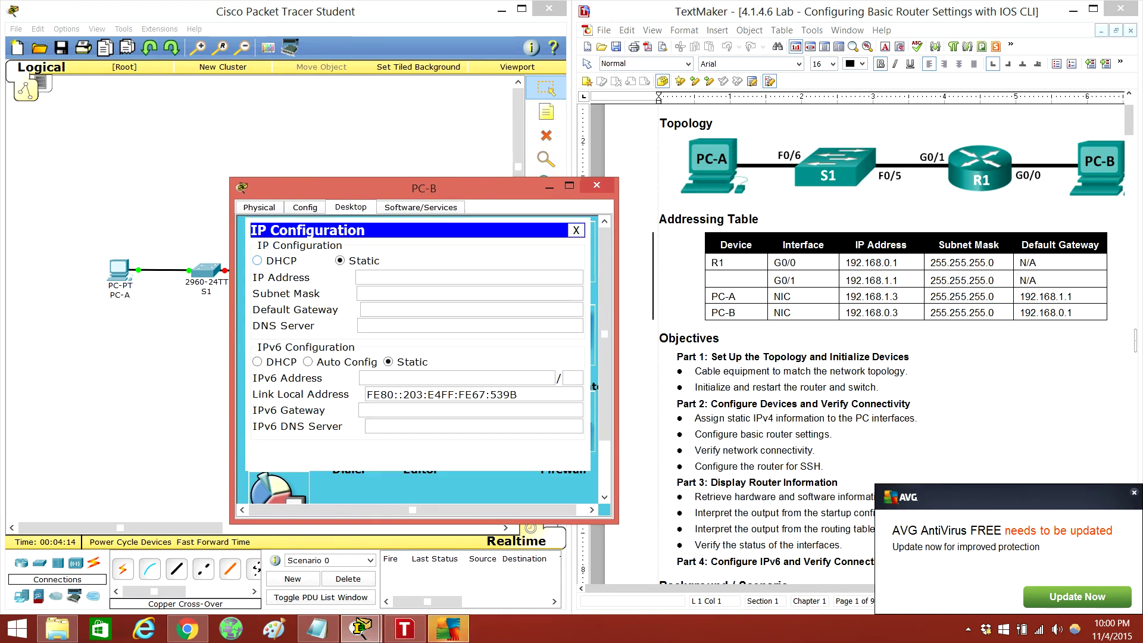
text(192.168.0.3)
key(Tab)
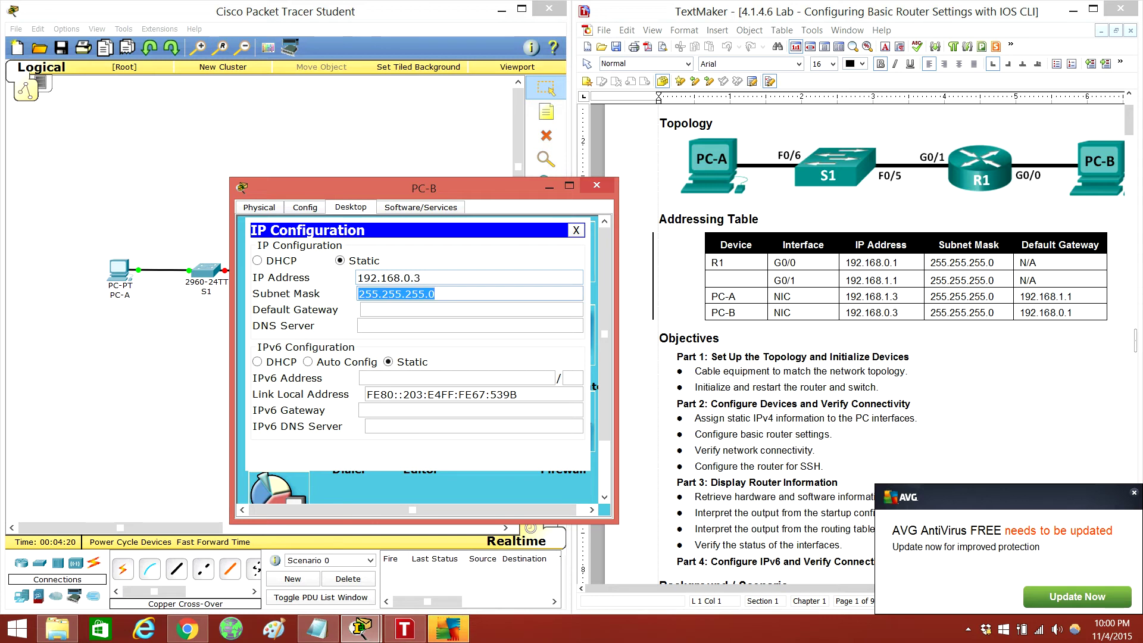
click(363, 310)
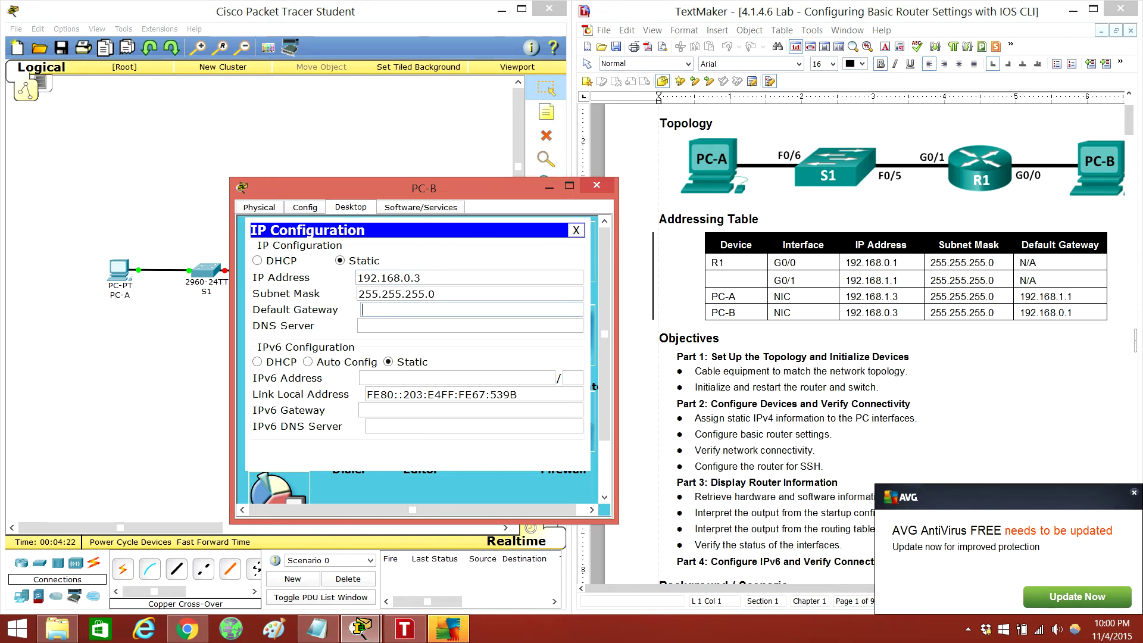
text(192.168.0.1)
click(575, 230)
click(596, 185)
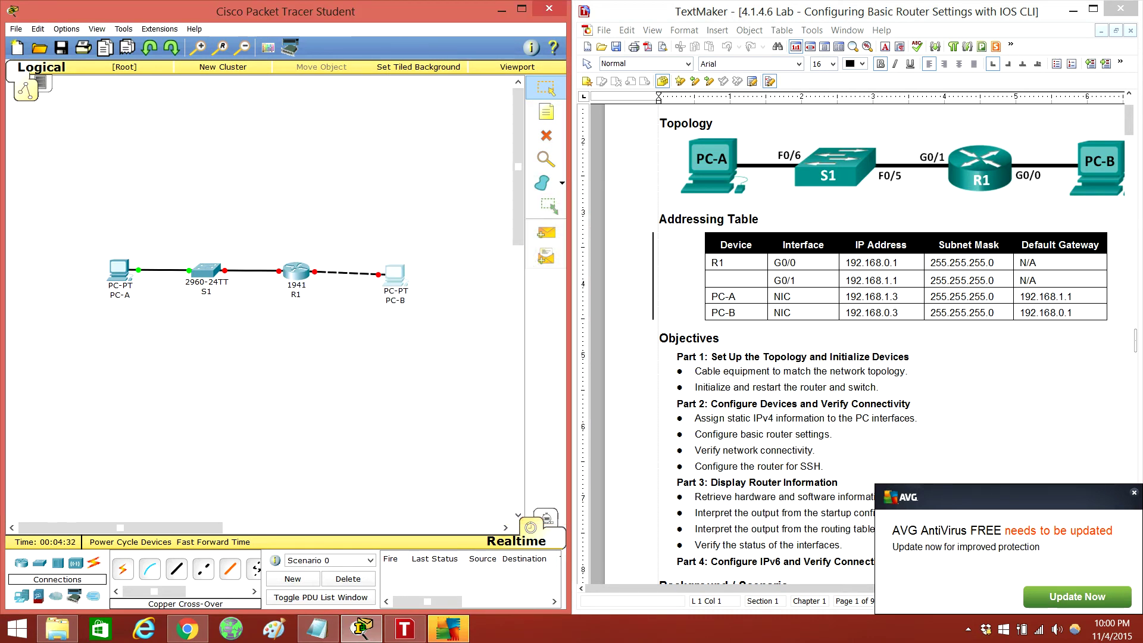
click(296, 271)
drag(1129, 121, 1129, 192)
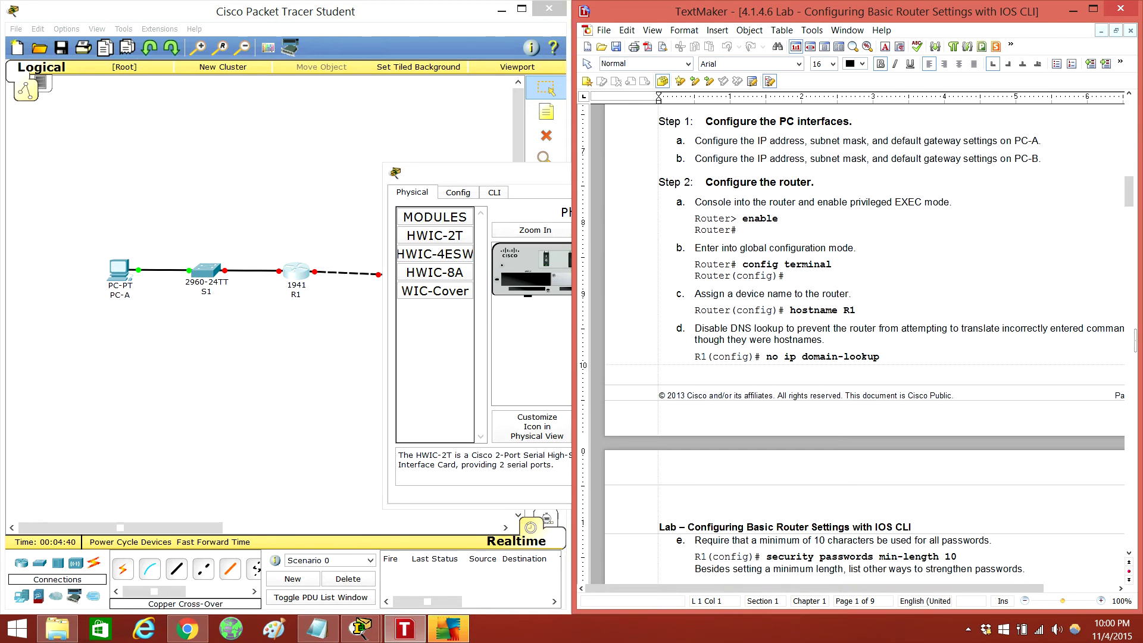
Open R1's CLI in the left half of the screen and decline the initial configuration dialog
click(360, 629)
drag(458, 146, 277, 173)
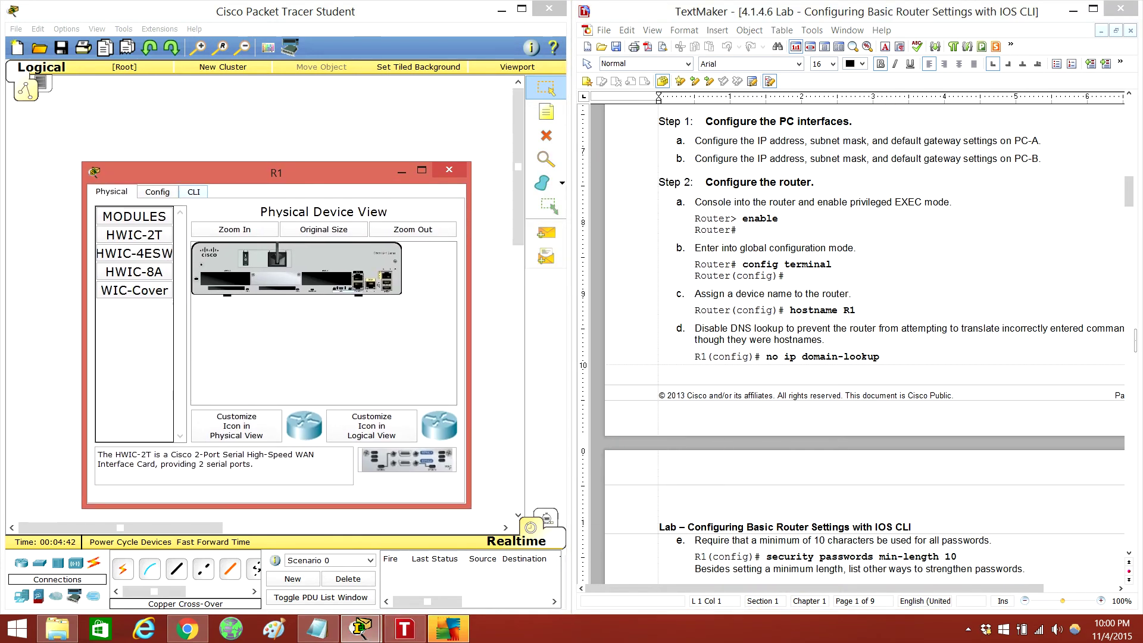
click(193, 191)
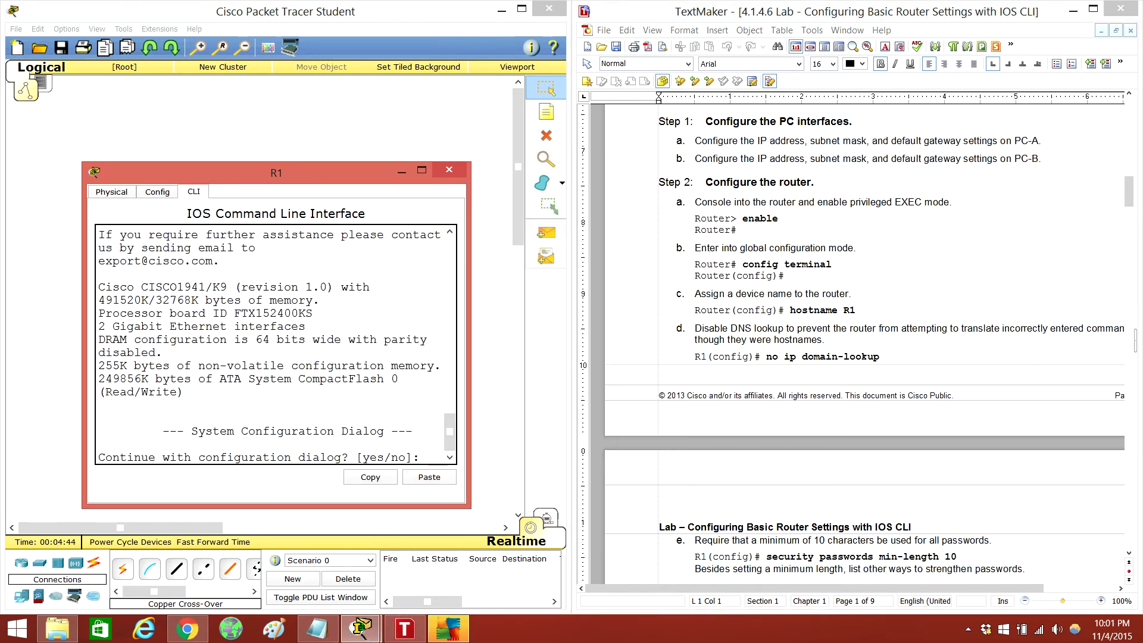
key(super+Left)
text(n)
key(Return)
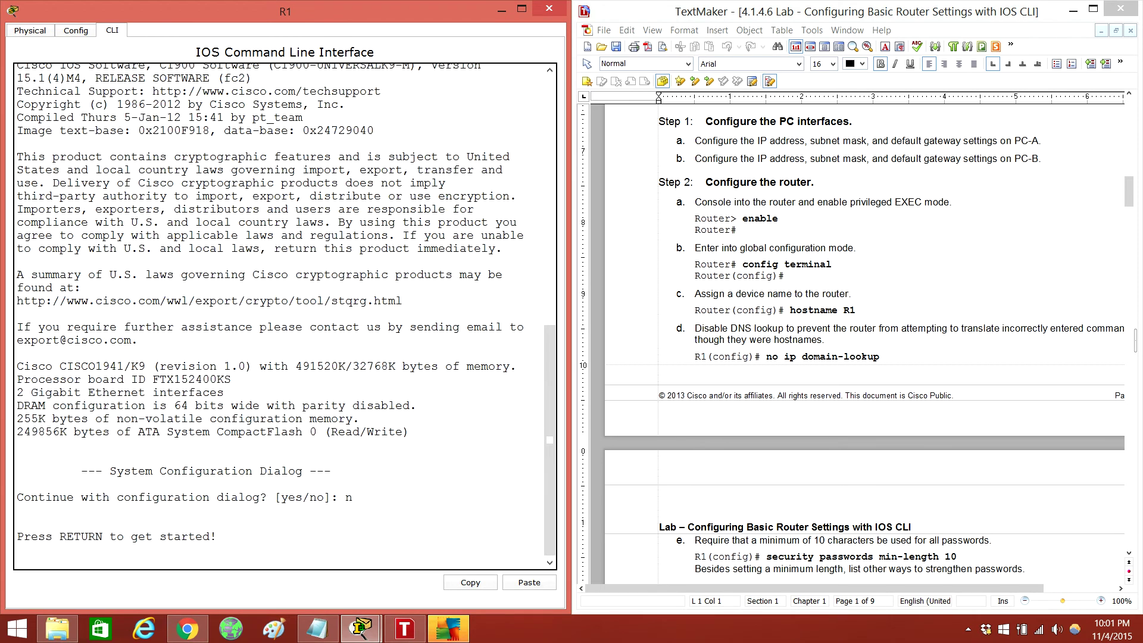
key(Return)
Enter privileged and global configuration modes and set the hostname to R1
text(en)
key(Return)
text(config t)
key(Return)
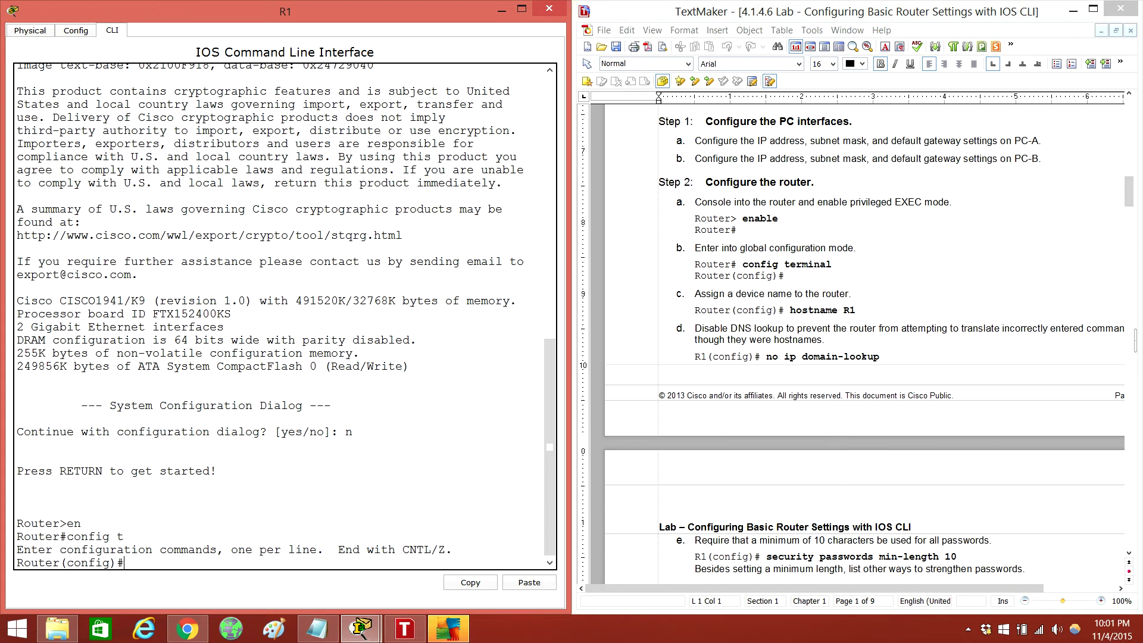
text(hos)
key(Tab)
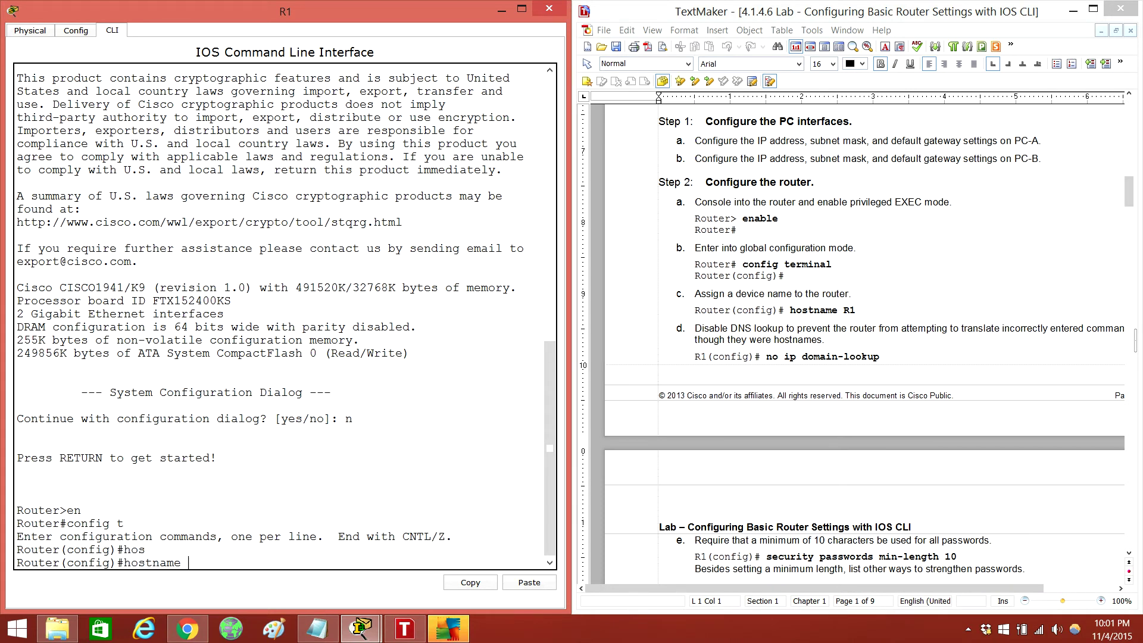
text(R1)
key(Return)
Disable DNS lookup on R1 with no ip domain-lookup
text(no ip dom)
key(Tab)
text(ain-lo)
key(Tab)
key(Return)
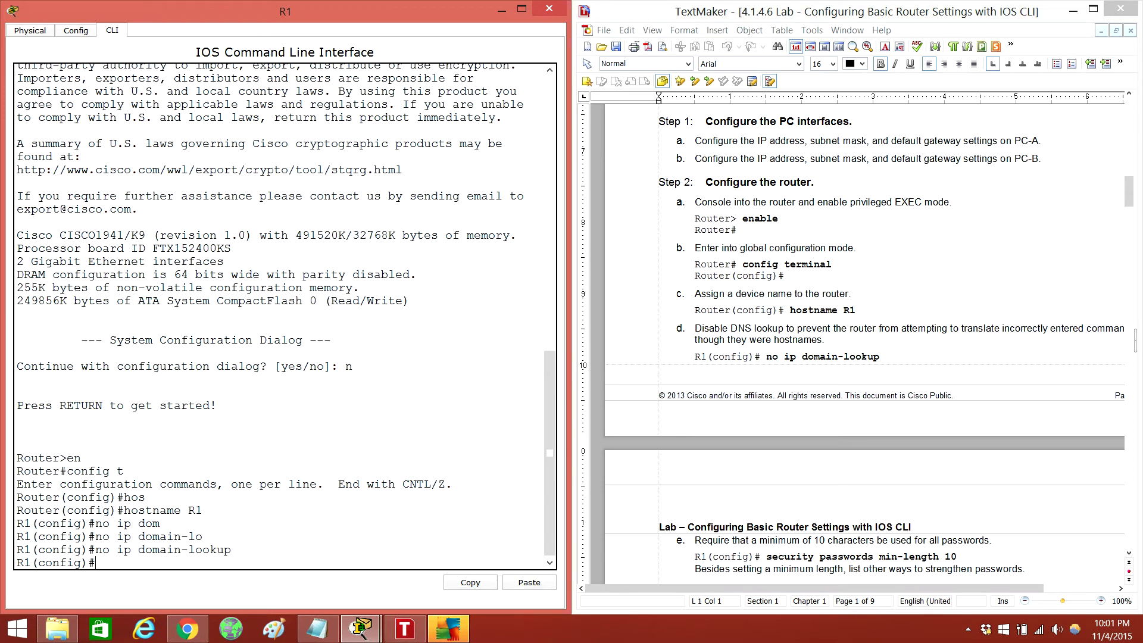
mouse_move(1129, 191)
mouse_down()
mouse_move(1129, 224)
mouse_move(1129, 214)
mouse_up()
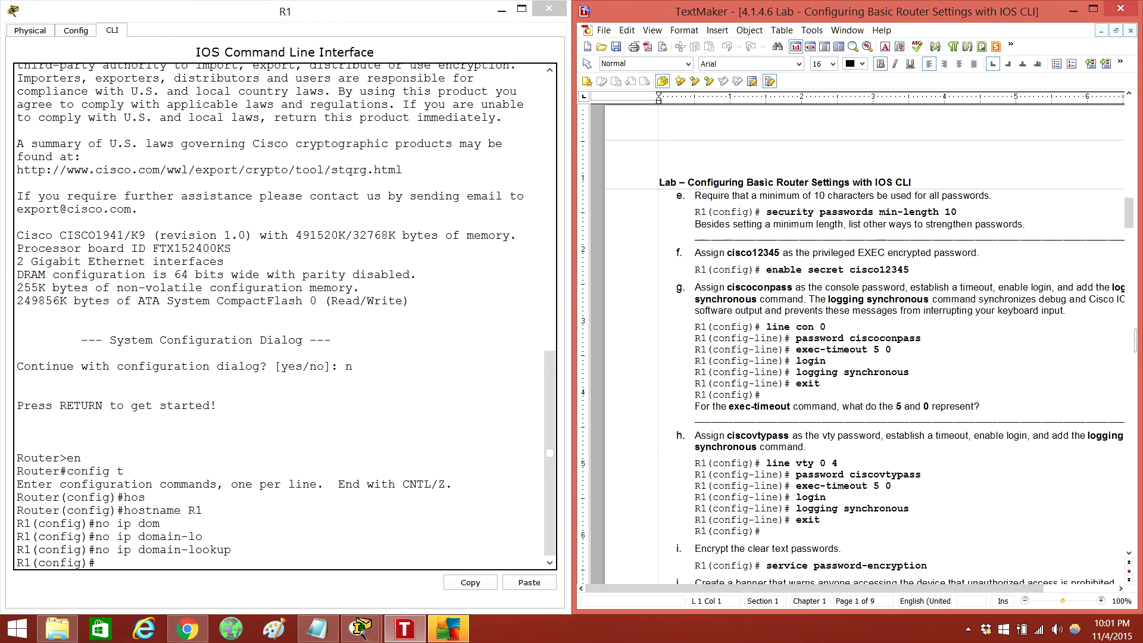
Require a minimum password length of 10 with security passwords min-length 10
key(alt+Tab)
text(sec)
key(Tab)
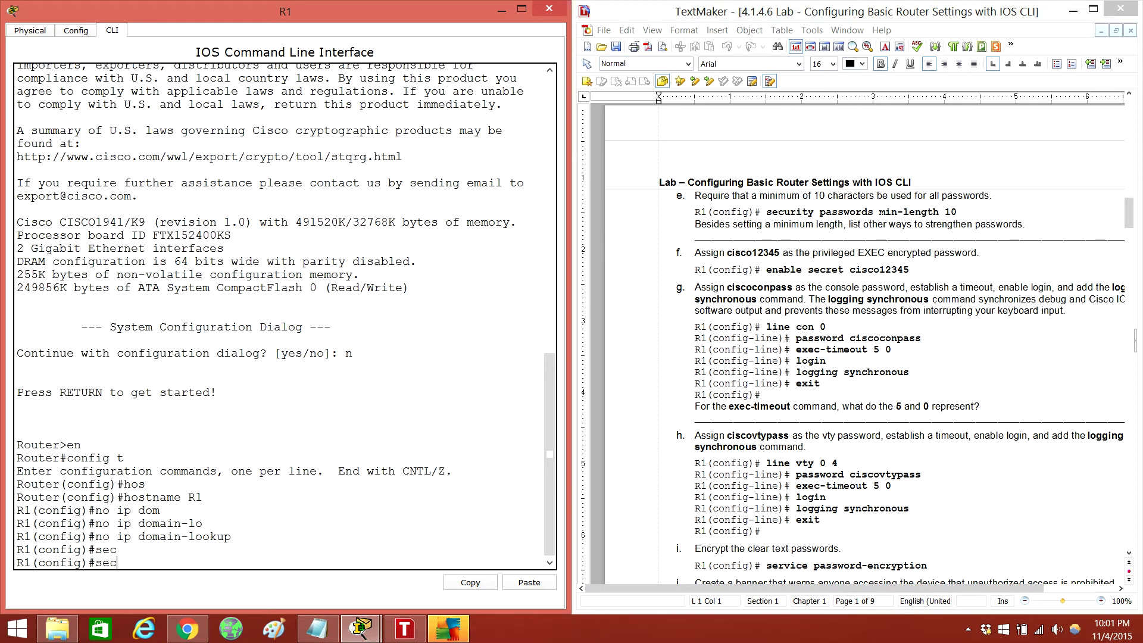
text(uri)
key(Tab)
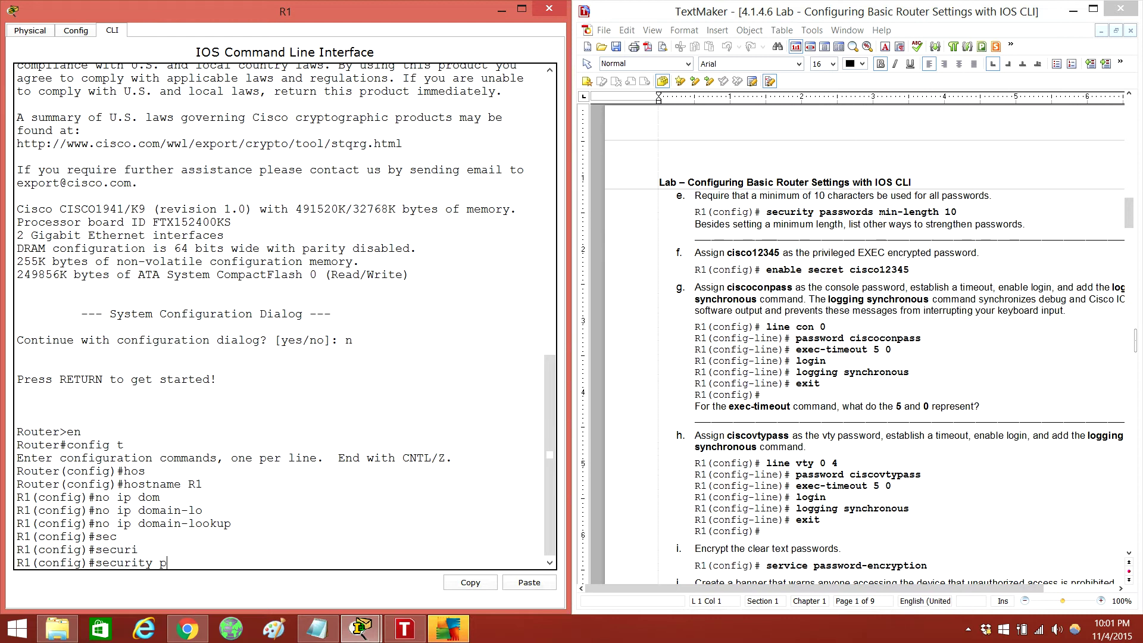
text(pas)
key(Tab)
text(min)
key(Tab)
text(10)
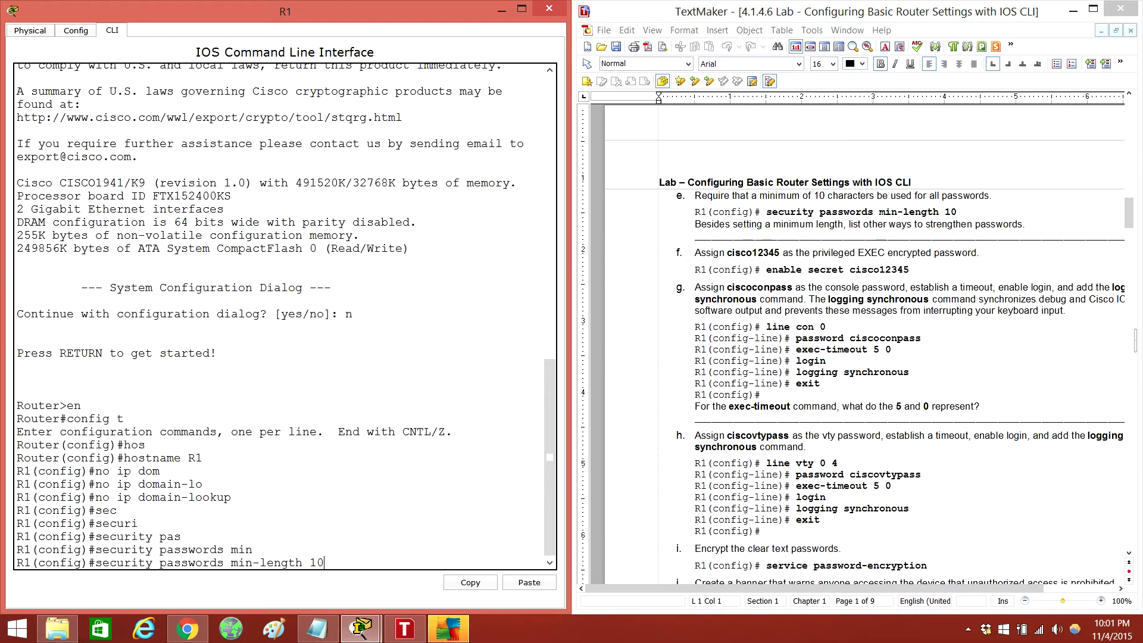
key(Return)
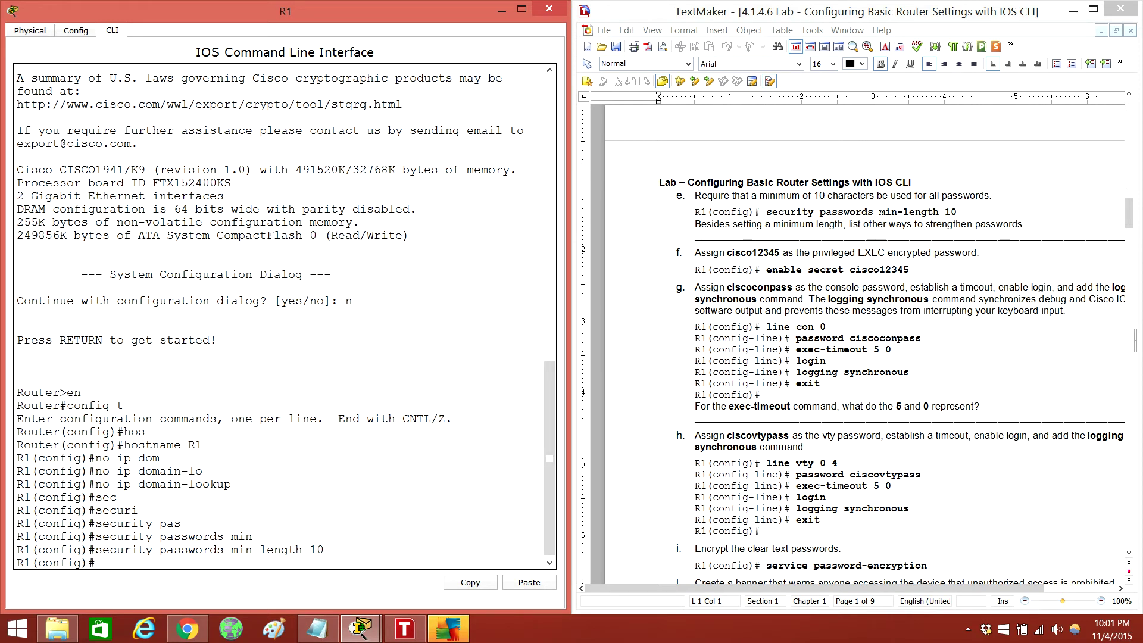
Set R1's enable secret to the lab password and start entering line con 0
text(ena)
key(Tab)
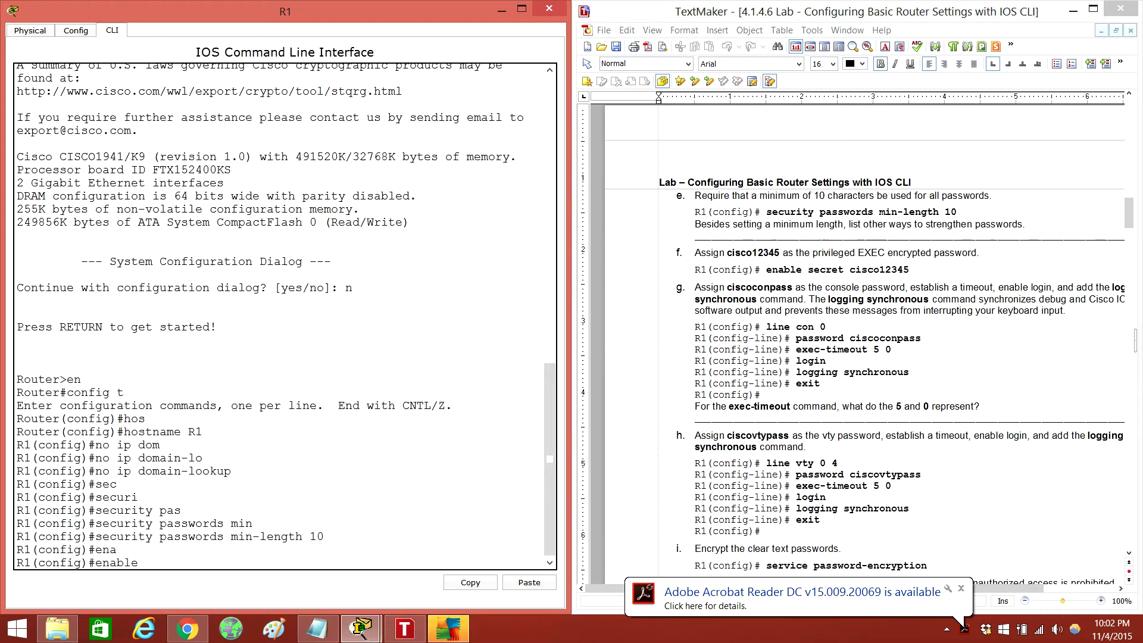
text(se)
key(Tab)
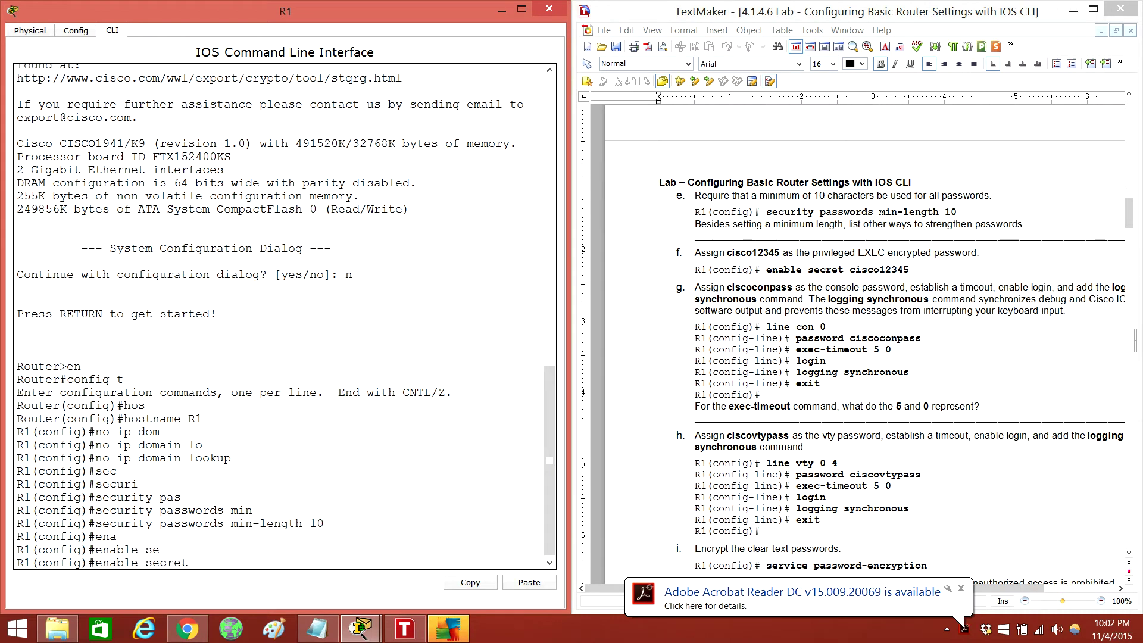
text(cisco)
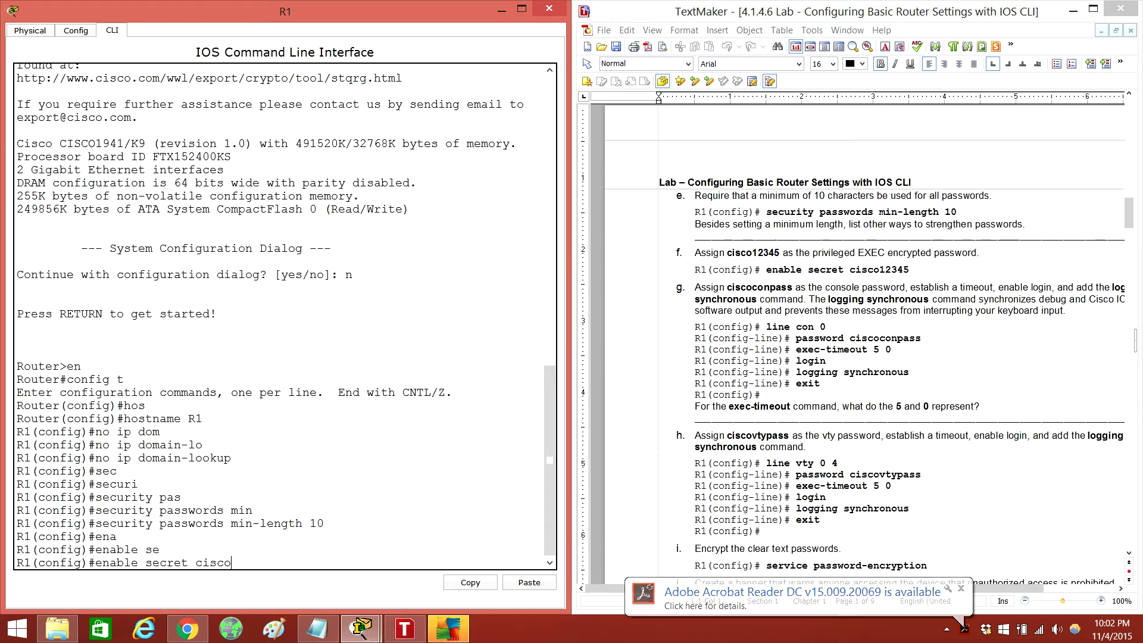
text(12345)
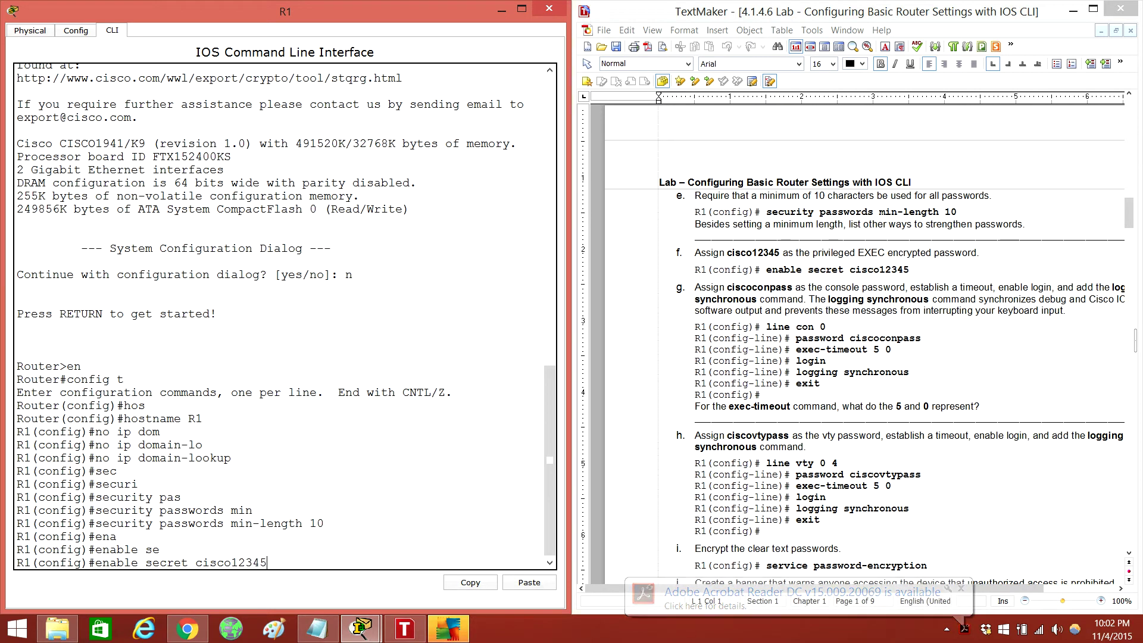
key(Return)
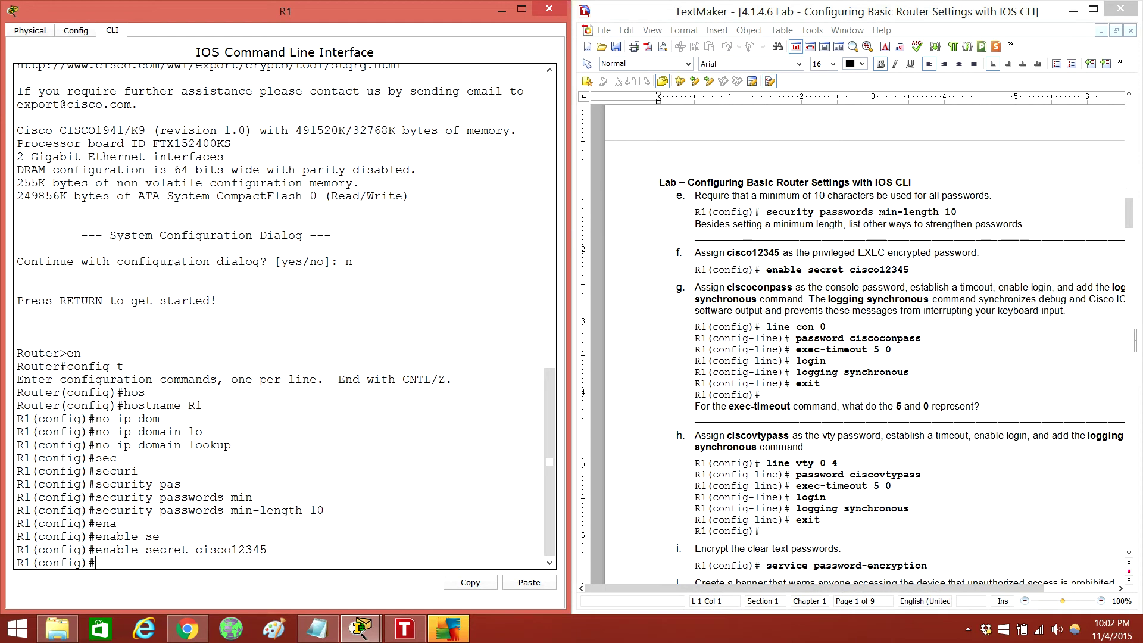
text(line con o)
key(BackSpace)
Under line con 0, set the console password and an exec-timeout of 5 0
key(Return)
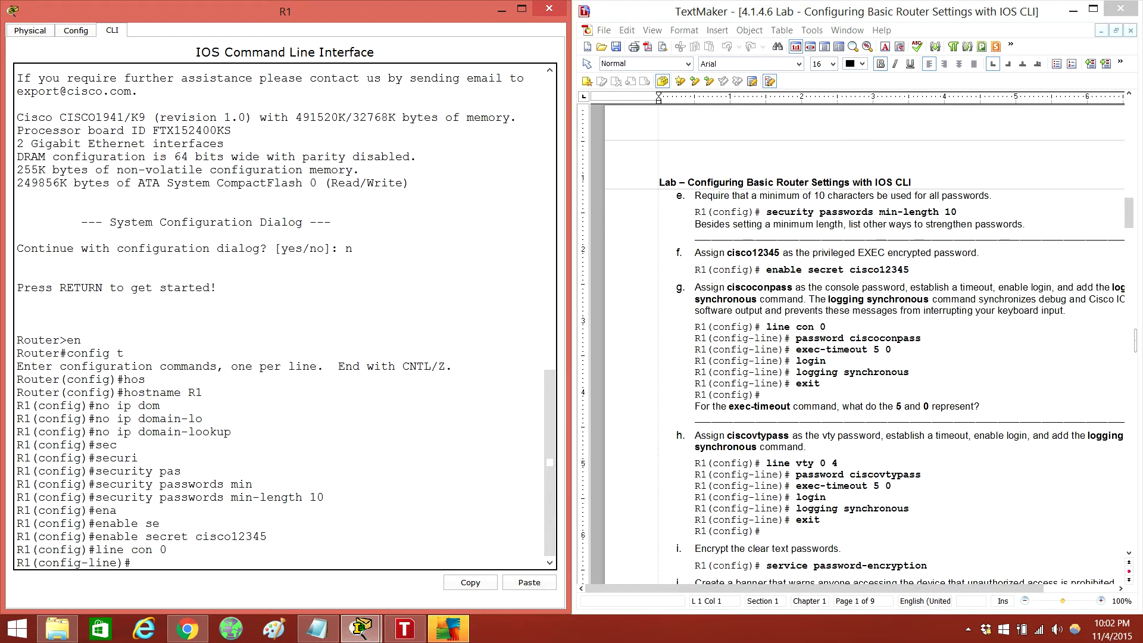
text(pas)
key(Tab)
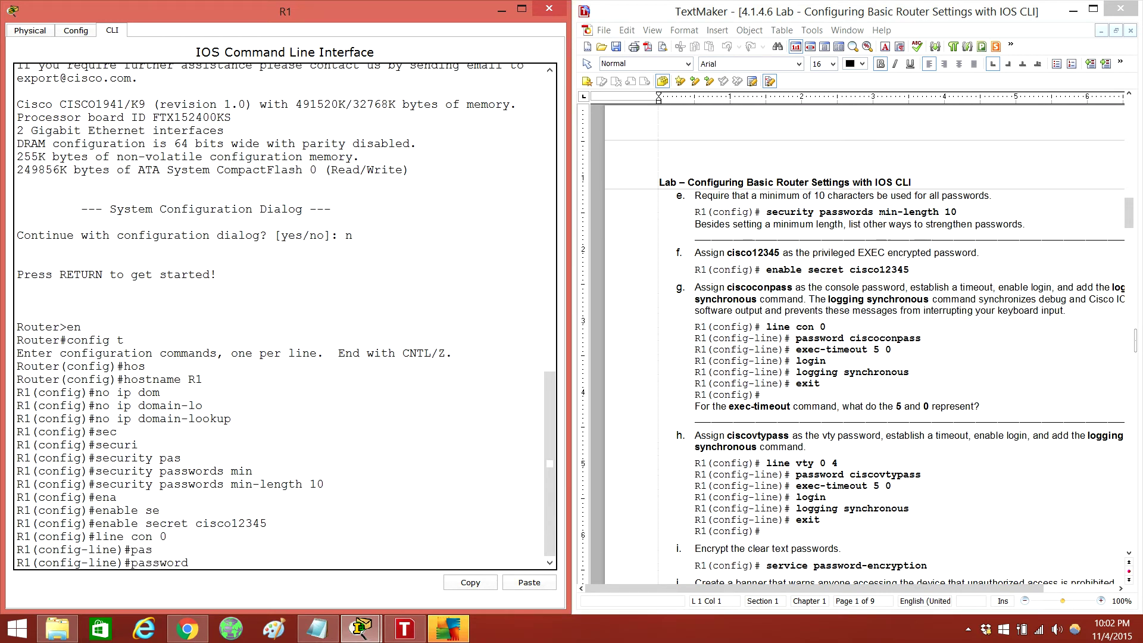
text(ciscoconpass)
key(Return)
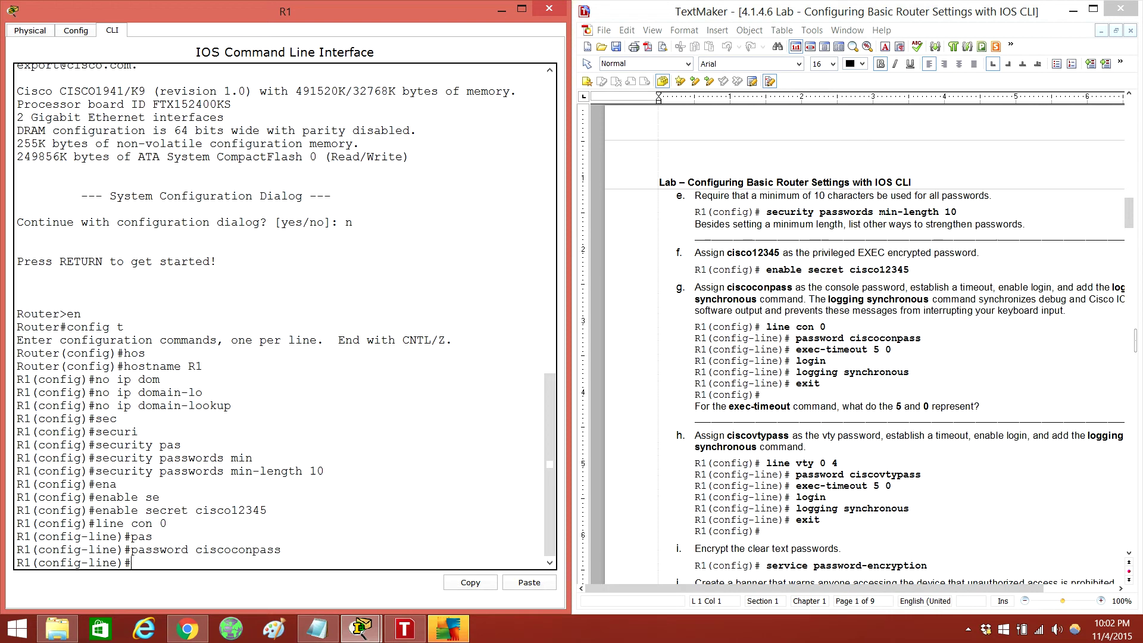
text(exec)
key(Tab)
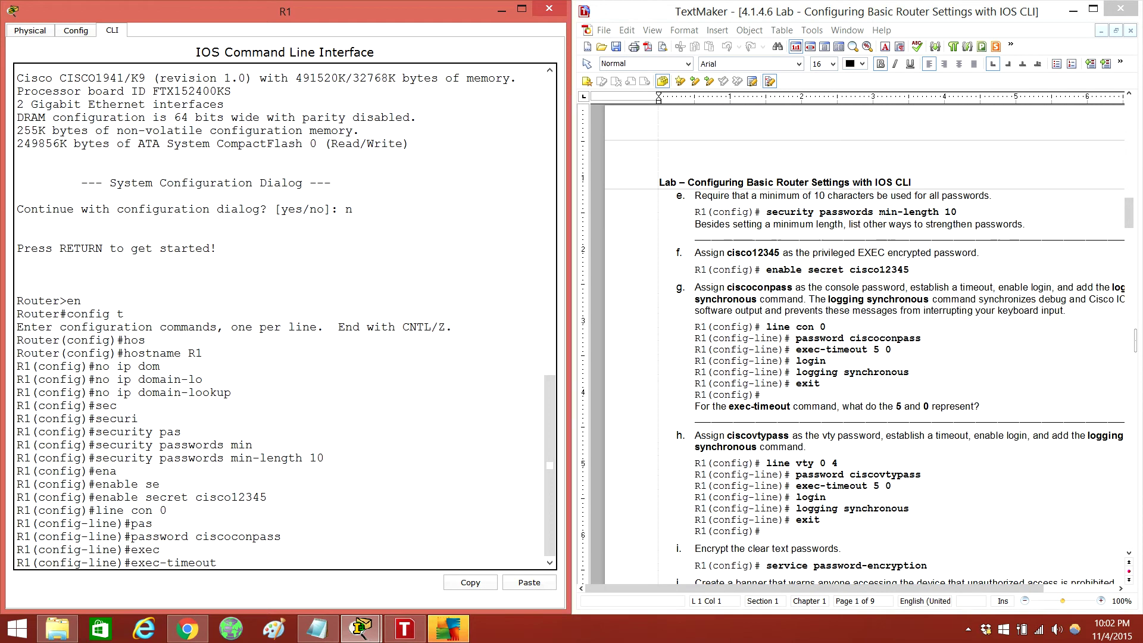
text(5 0)
key(Return)
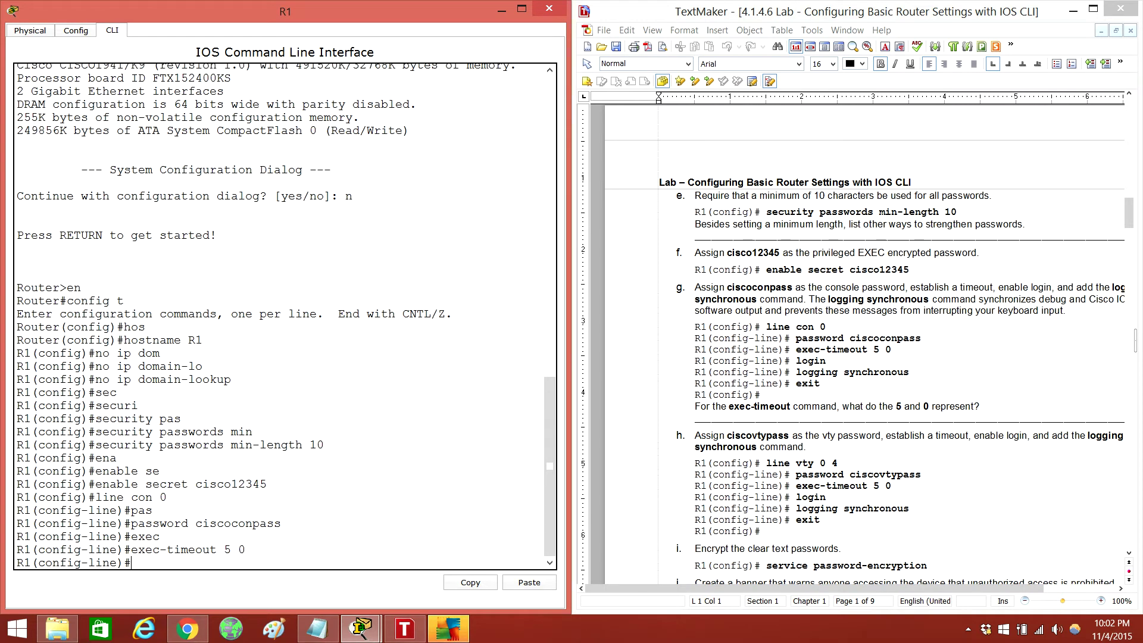
Enable login and logging synchronous on the console line, then exit to global configuration
text(login)
key(Return)
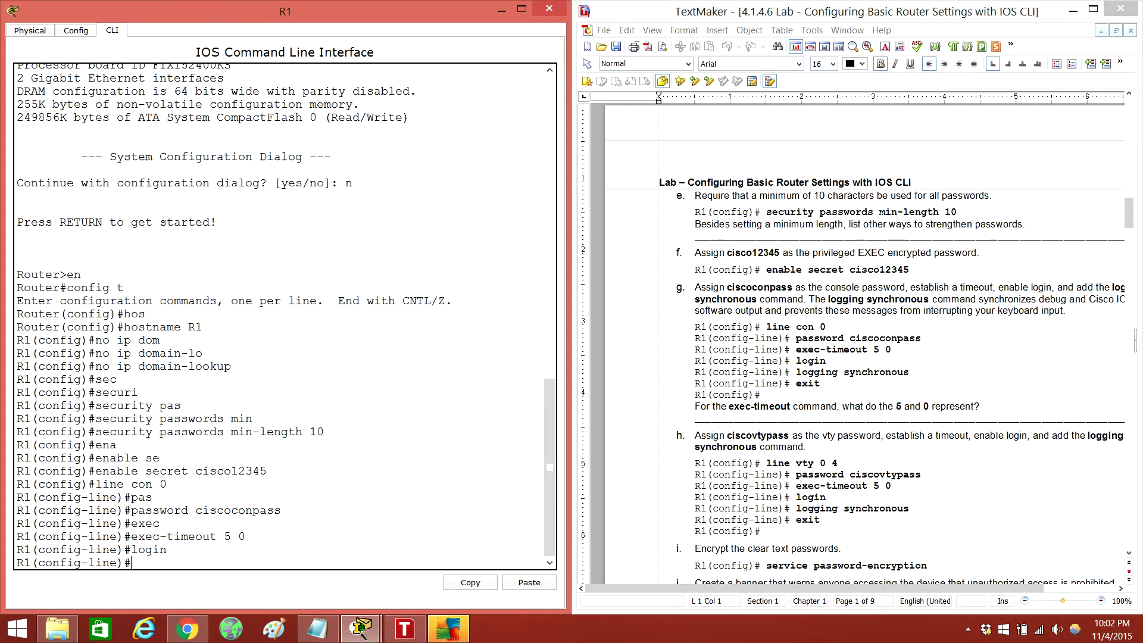
text(logg)
key(Tab)
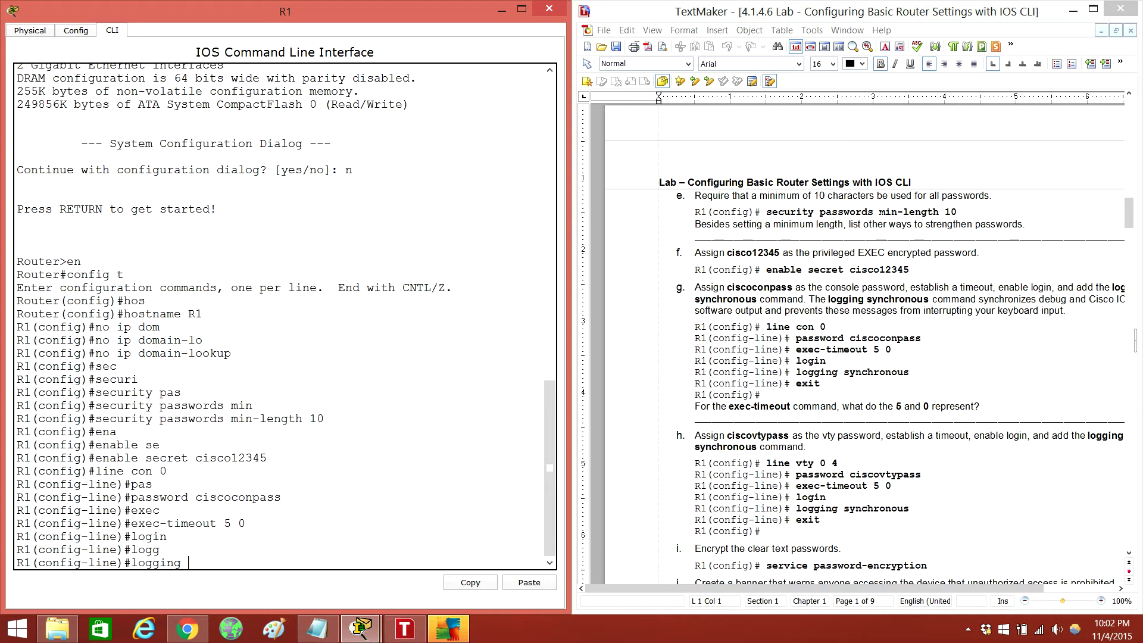
text(sy)
key(Tab)
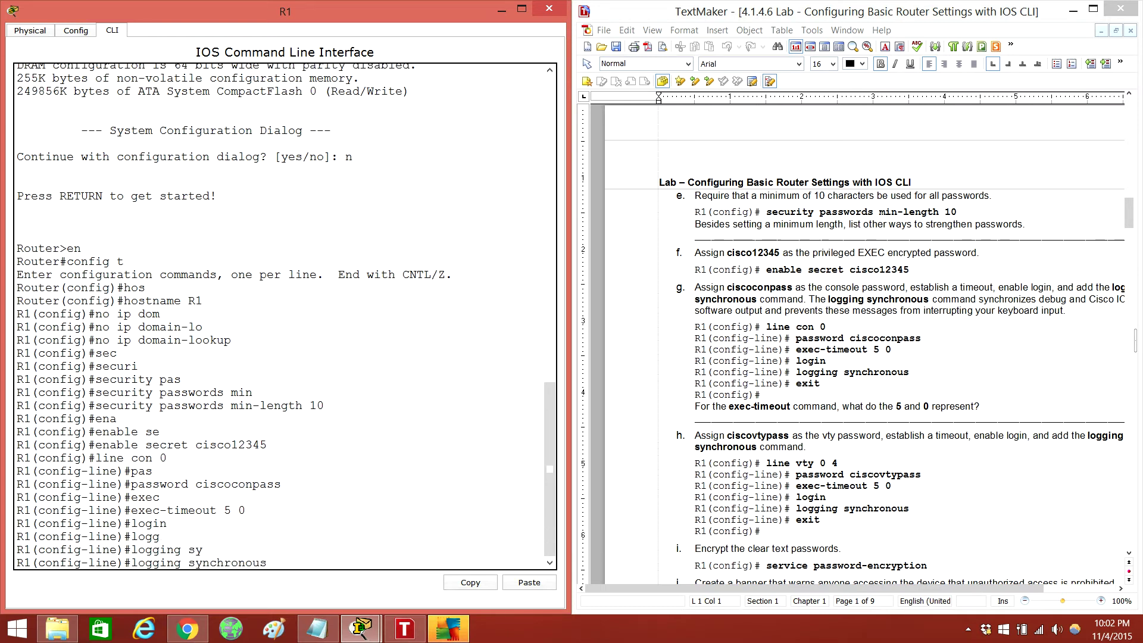
key(Return)
text(exit)
key(Return)
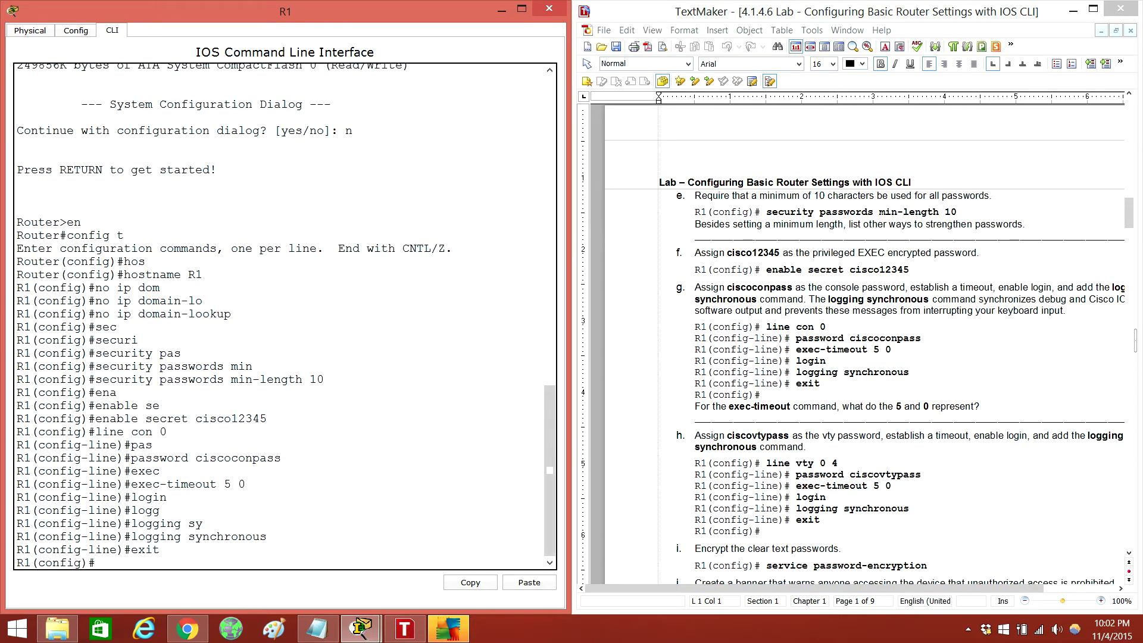
scroll(857, 343, down, 5)
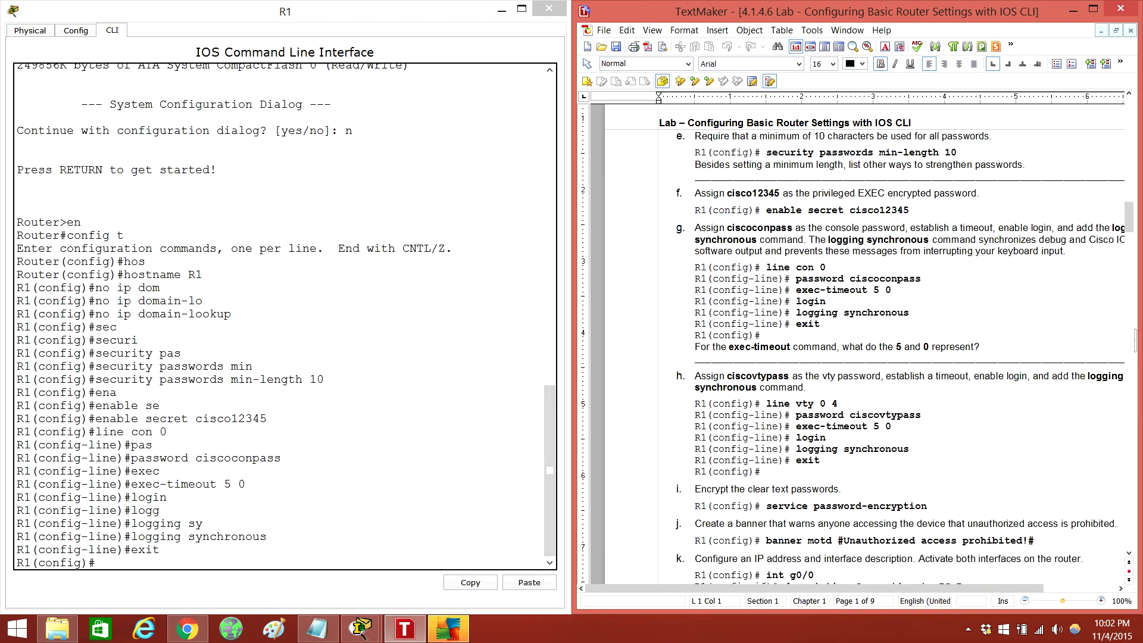
Enable service password-encryption on R1, then enter line vty 0 4
scroll(857, 343, down, 2)
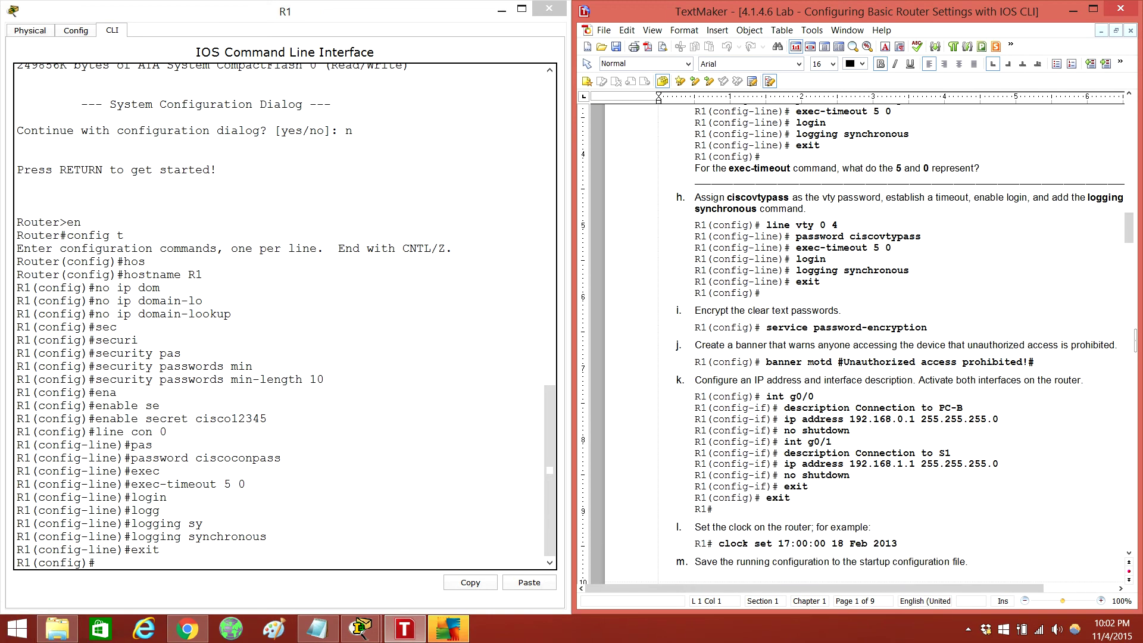
key(alt+Tab)
text(ser)
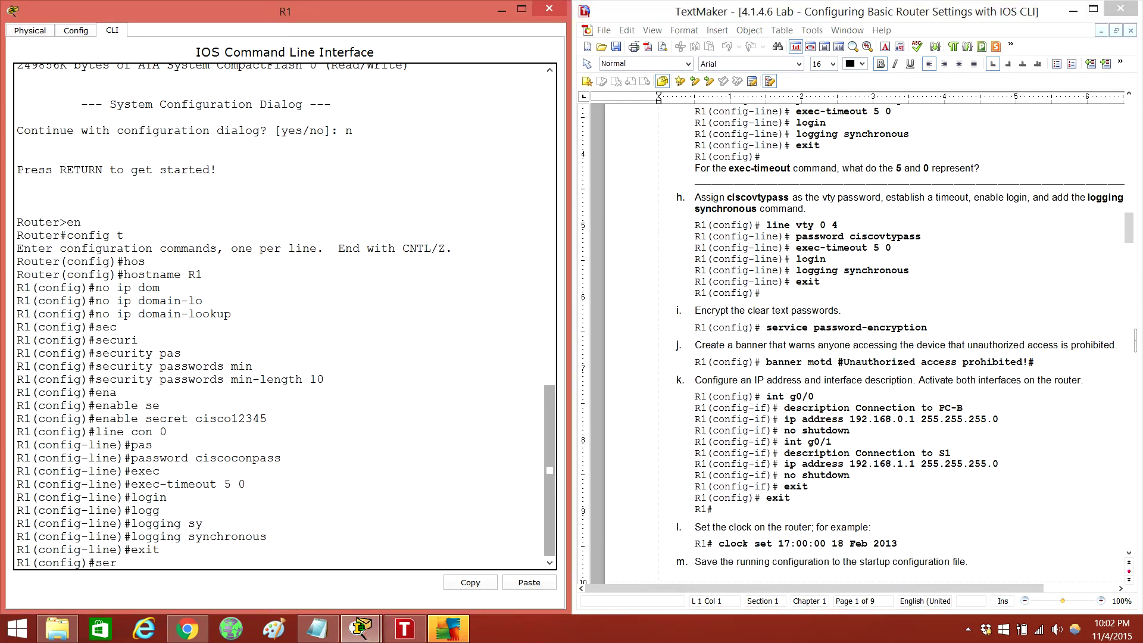
key(Tab)
text(pa)
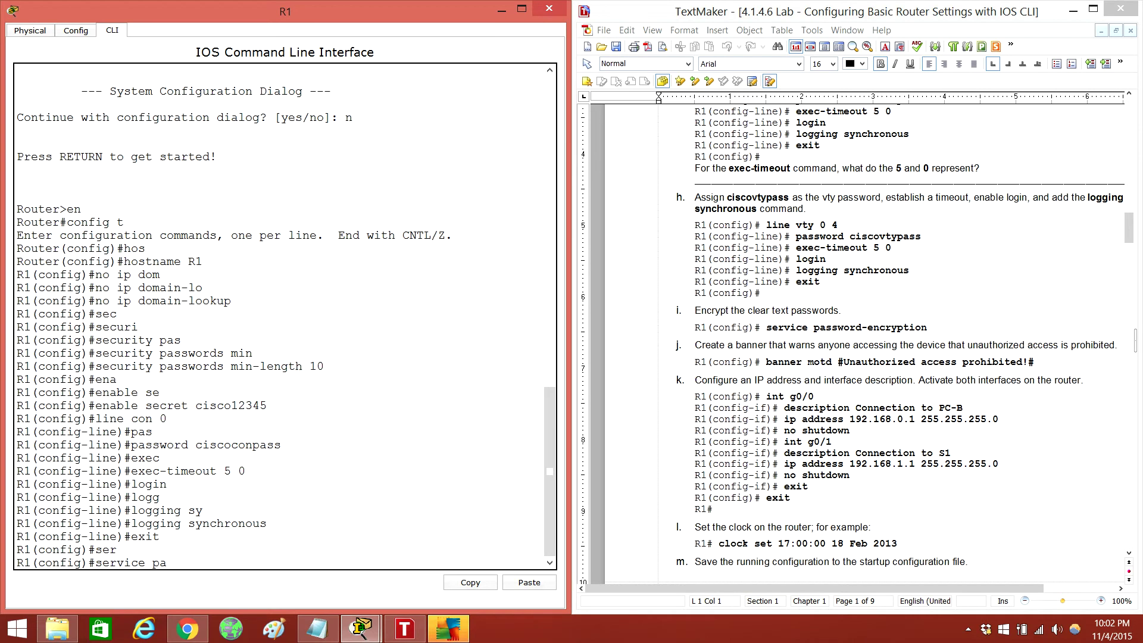
text(s)
key(Tab)
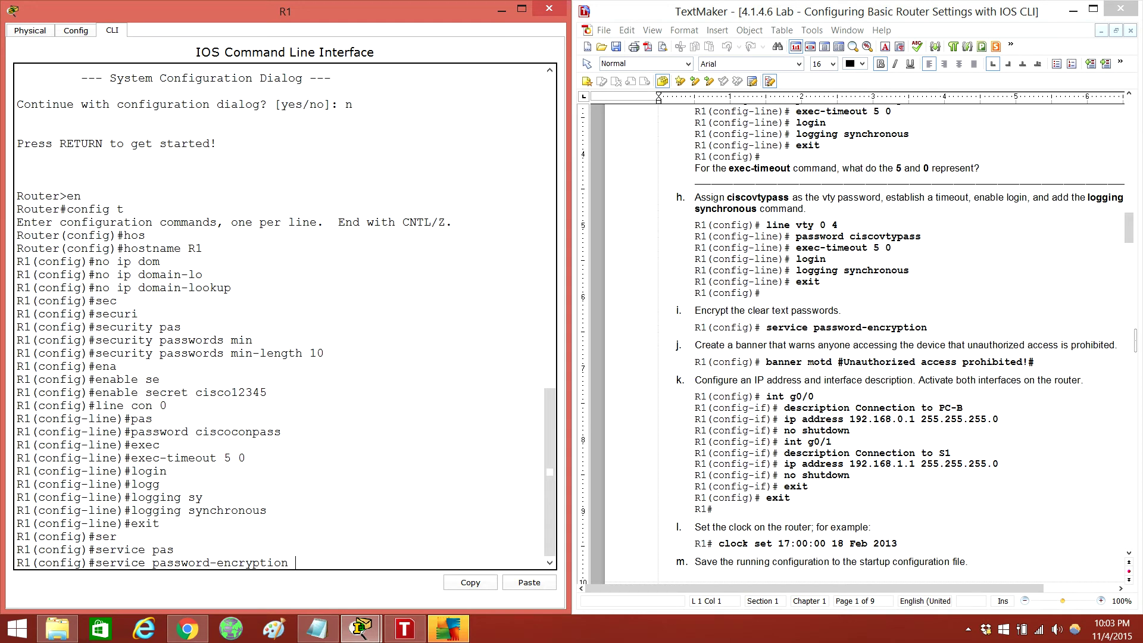
key(Return)
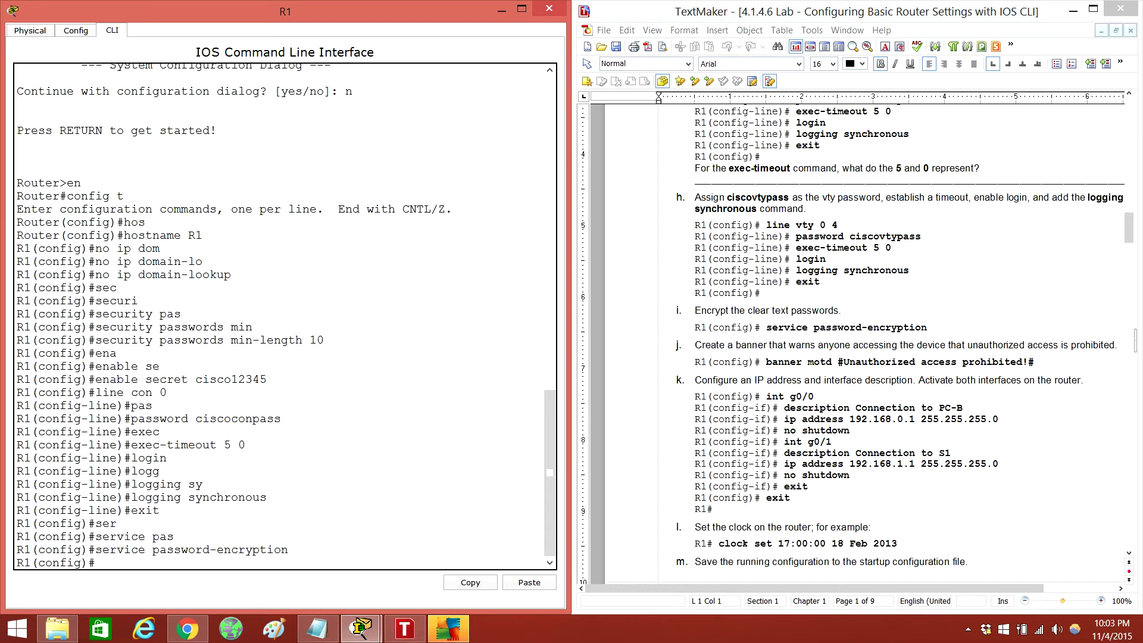
text(line vty 0 4)
Enter vty lines 0 4 configuration and set the vty line password
key(Return)
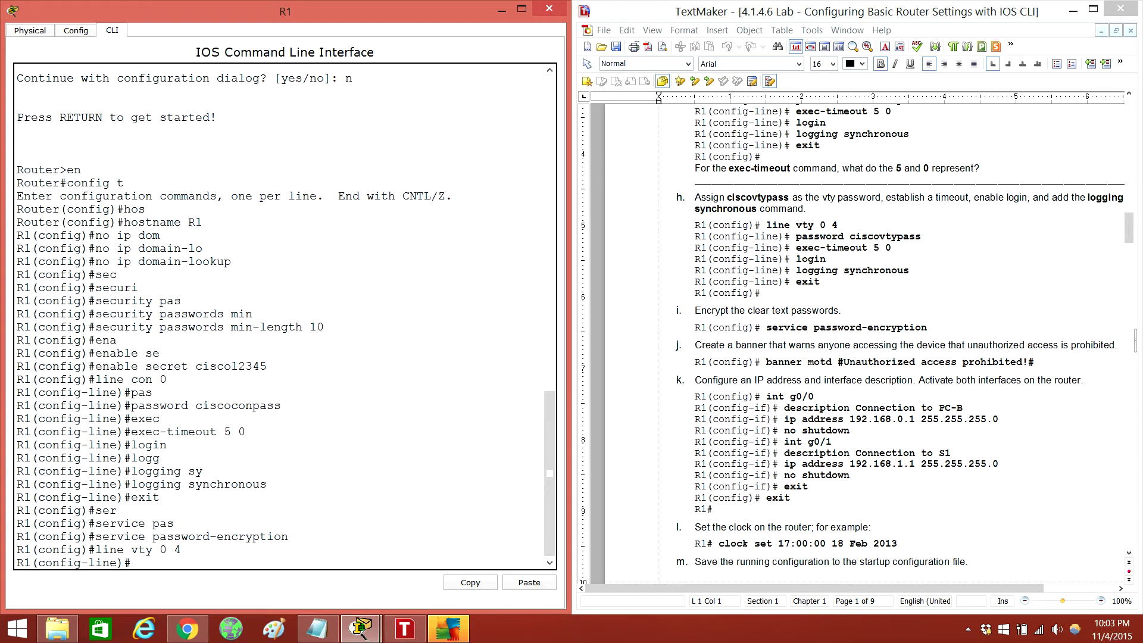
text(pass)
key(Tab)
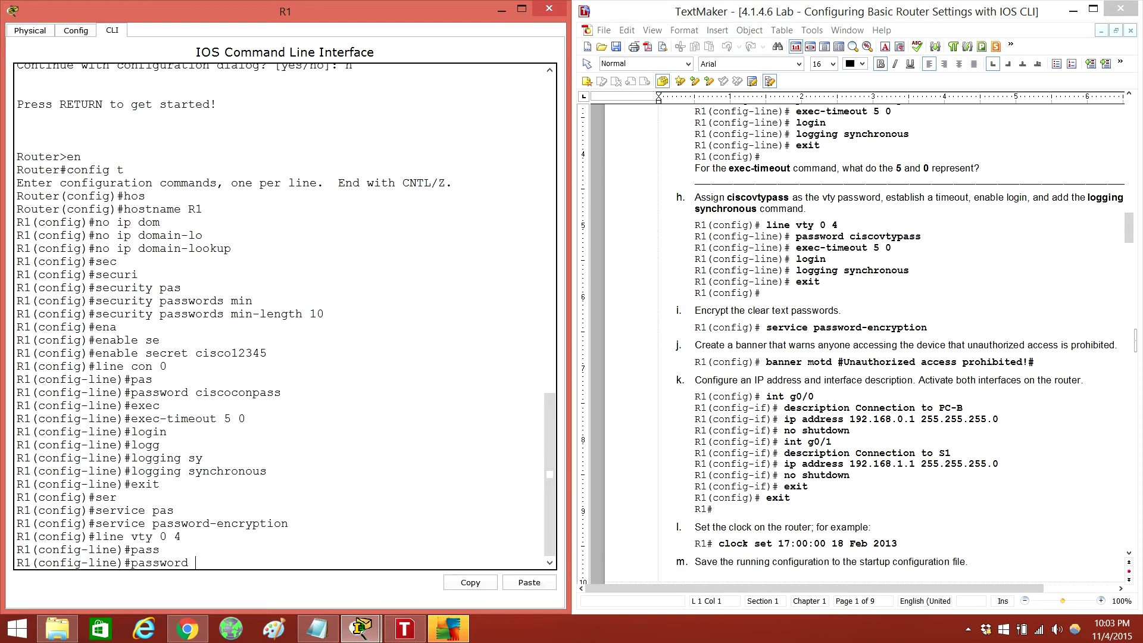
text(ciscovtypass)
key(Return)
Set exec-timeout 5 0 and require login on the vty lines
text(ex)
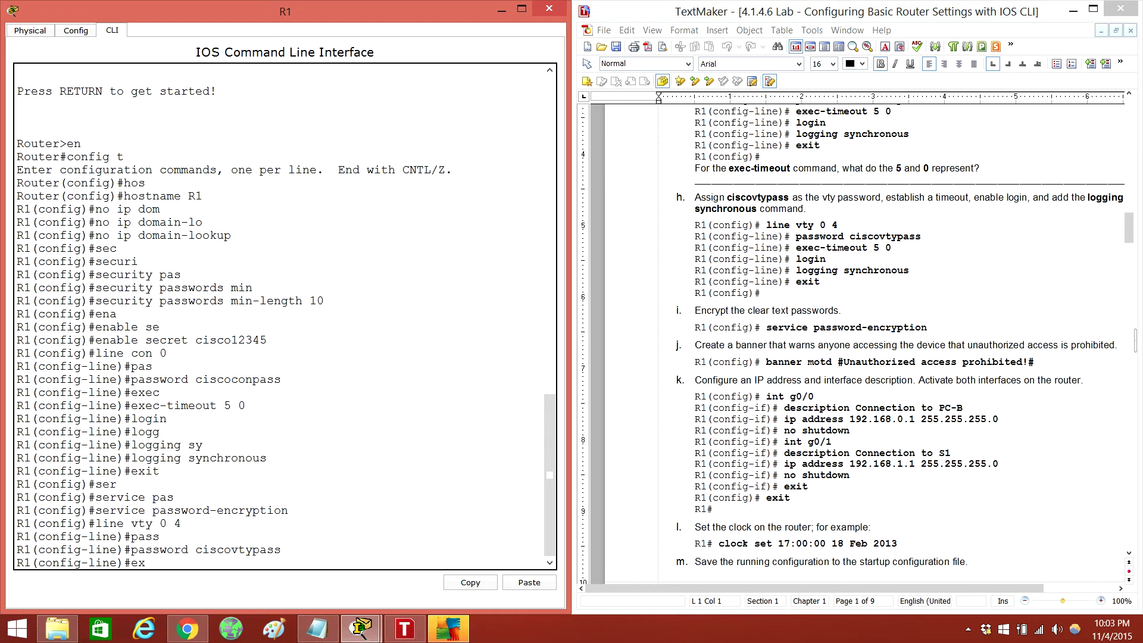
key(Tab)
text(e)
key(Tab)
text(c-t)
key(Tab)
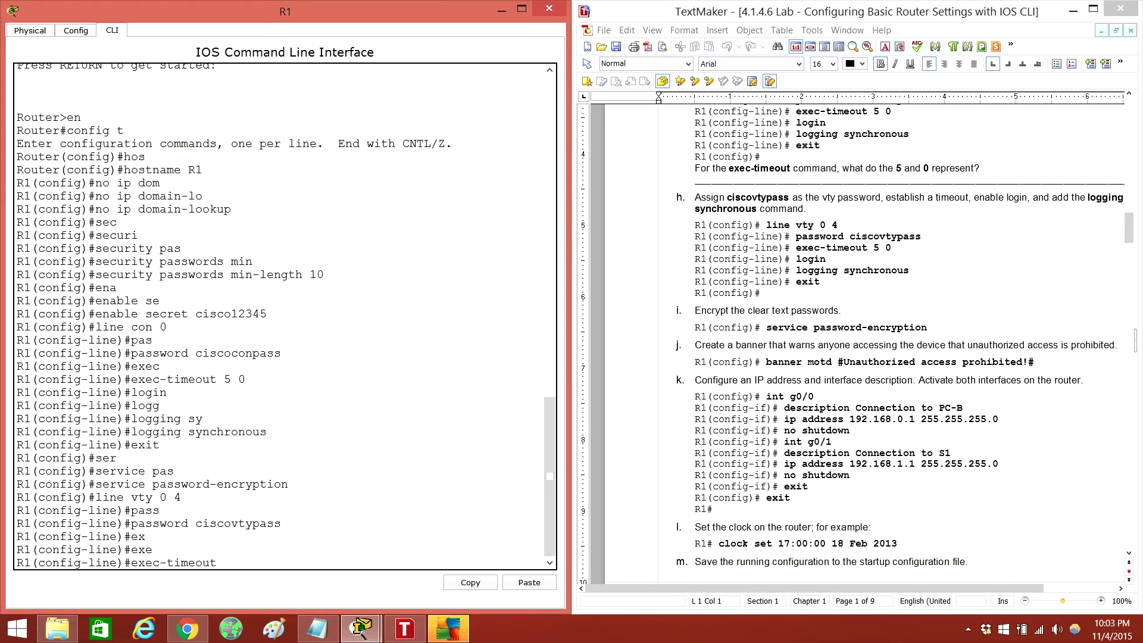
text(5 0)
key(Return)
text(login)
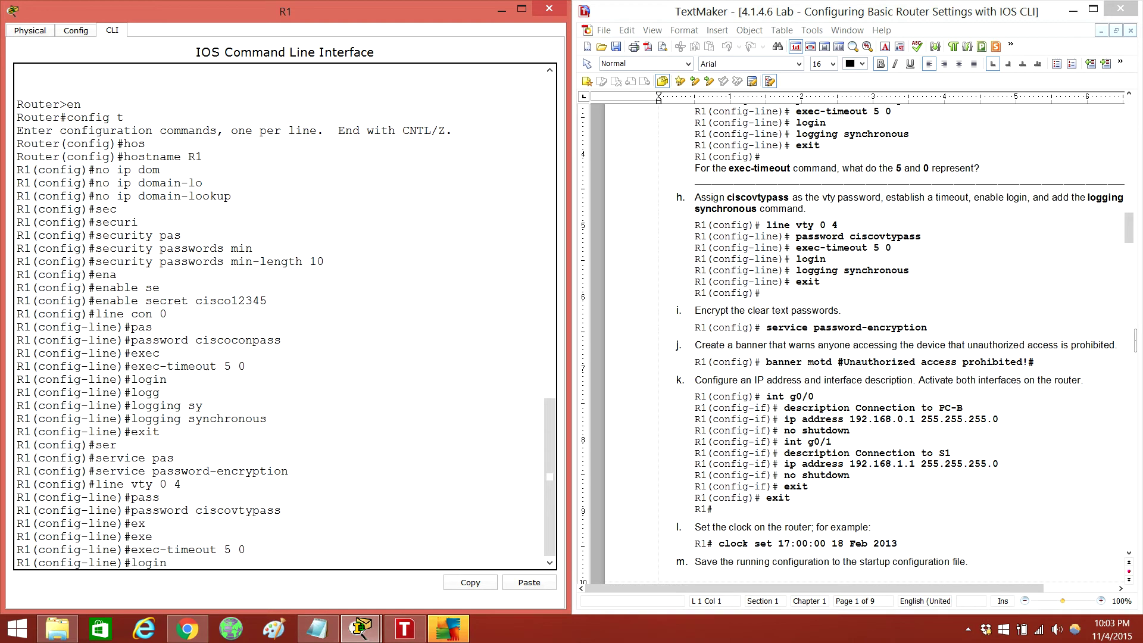
key(Return)
Drop the unfinished logging command and exit vty line configuration
text(logg)
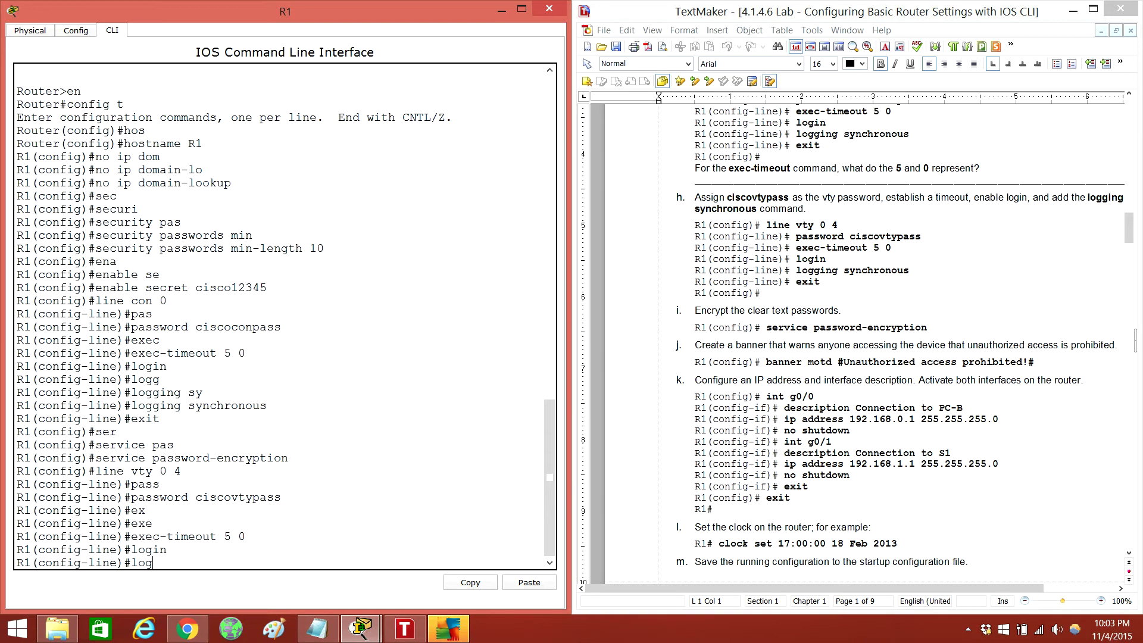
key(Tab)
key(BackSpace)
key(BackSpace)
key(BackSpace)
key(BackSpace)
key(BackSpace)
key(BackSpace)
key(BackSpace)
key(BackSpace)
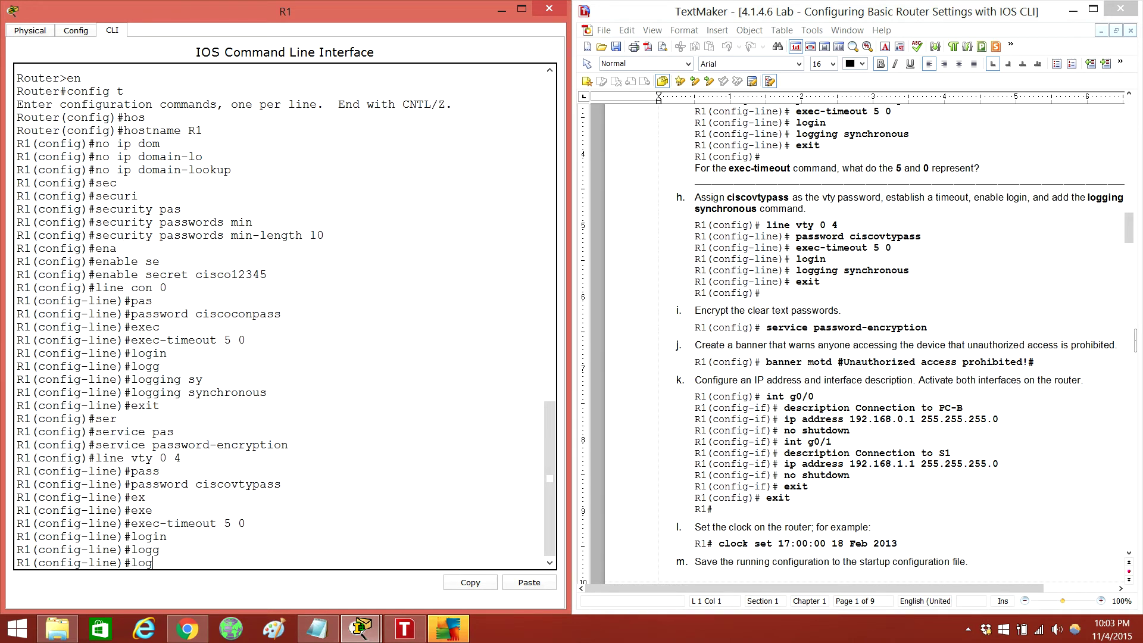
text(exit)
key(Return)
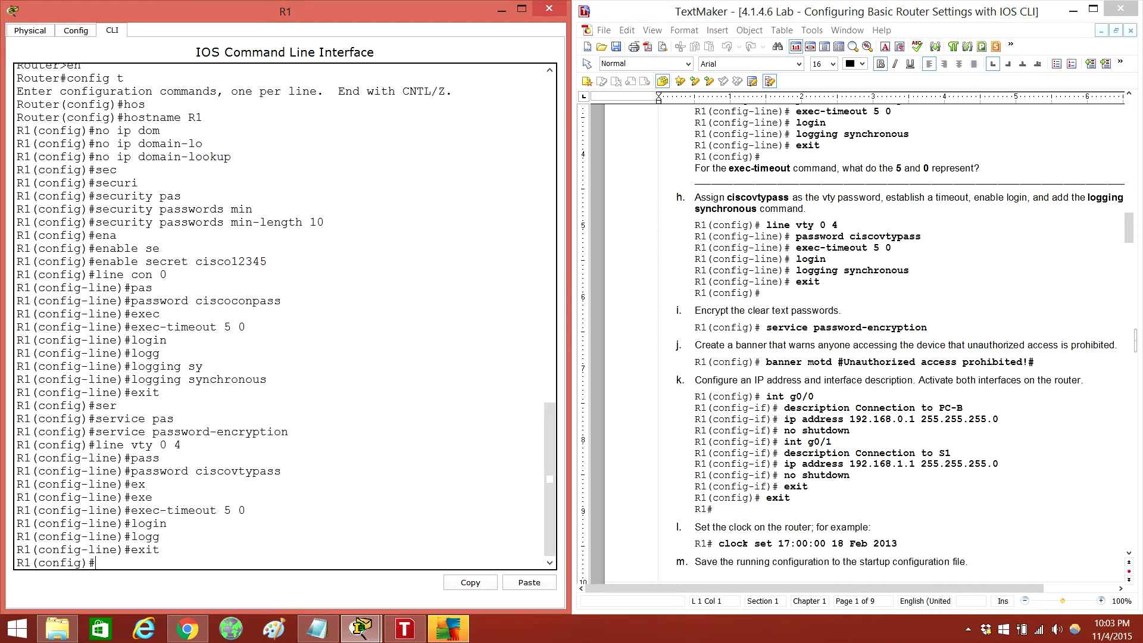
text(banner mo)
Add a banner motd message delimited by # on R1
key(Tab)
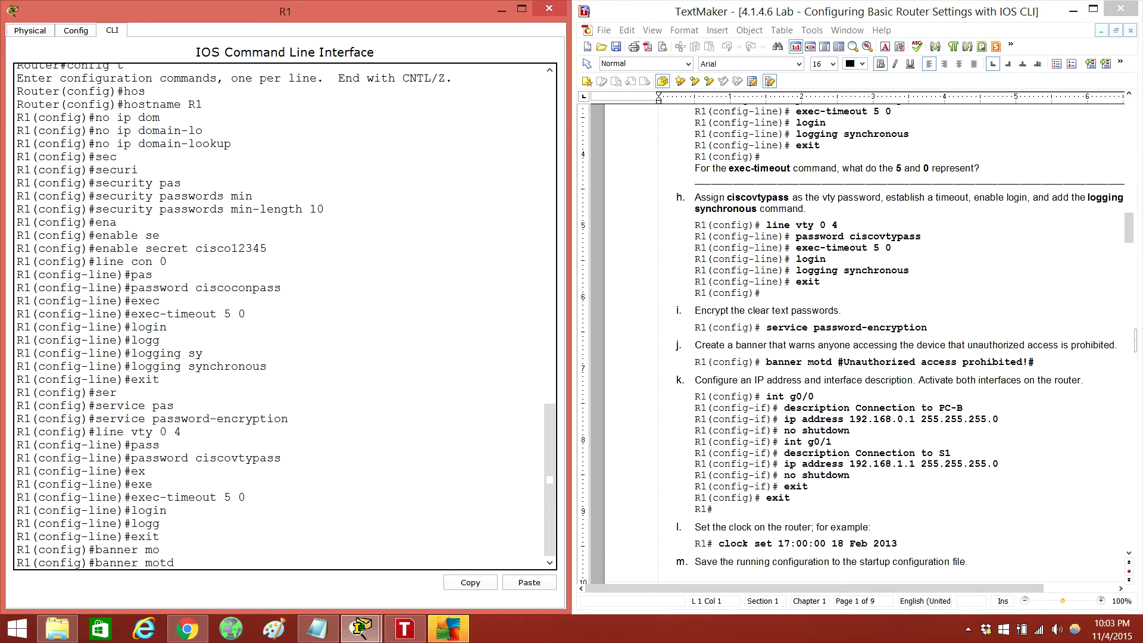
text(# Steven is a homo#)
key(Return)
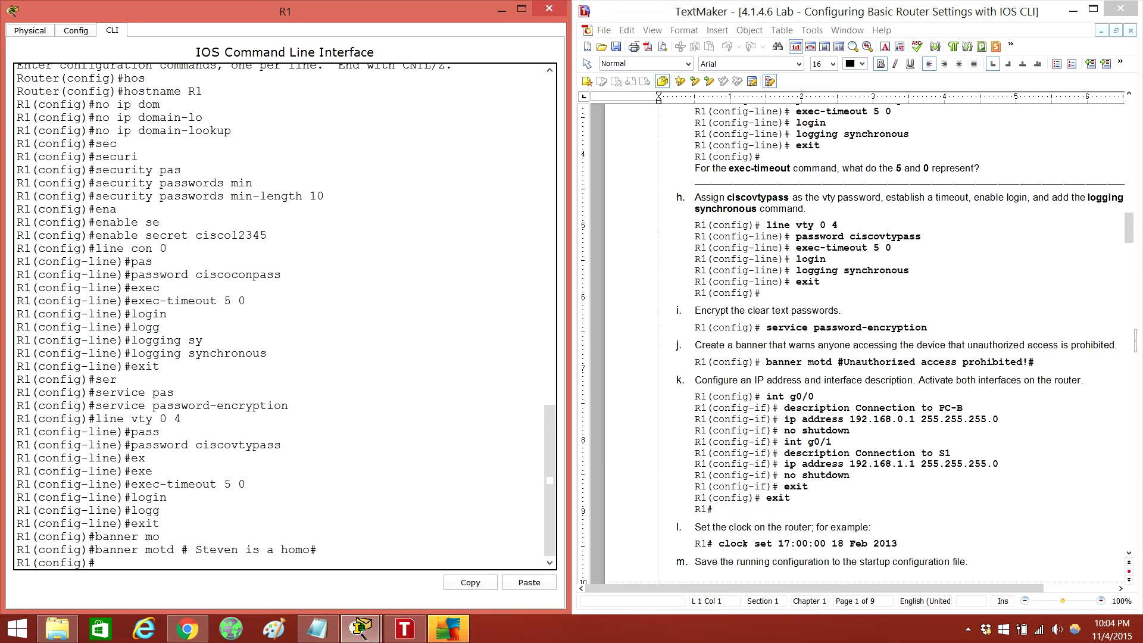
Describe interface G0/0 as 'connection to PC-B'
text(int g0/0)
key(Return)
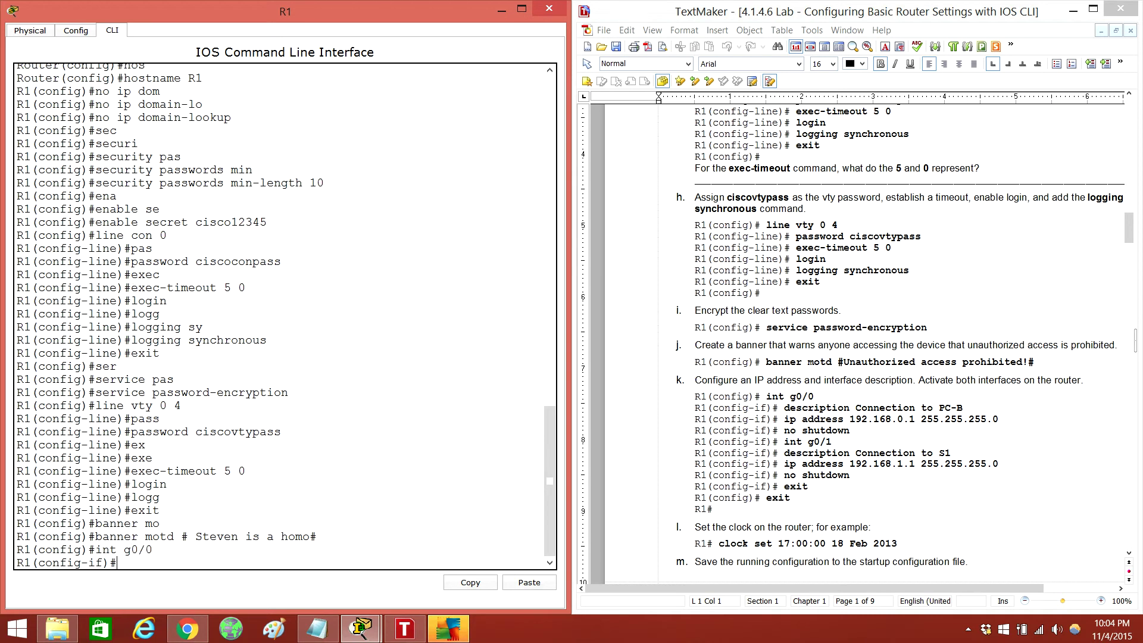
text(de)
key(Tab)
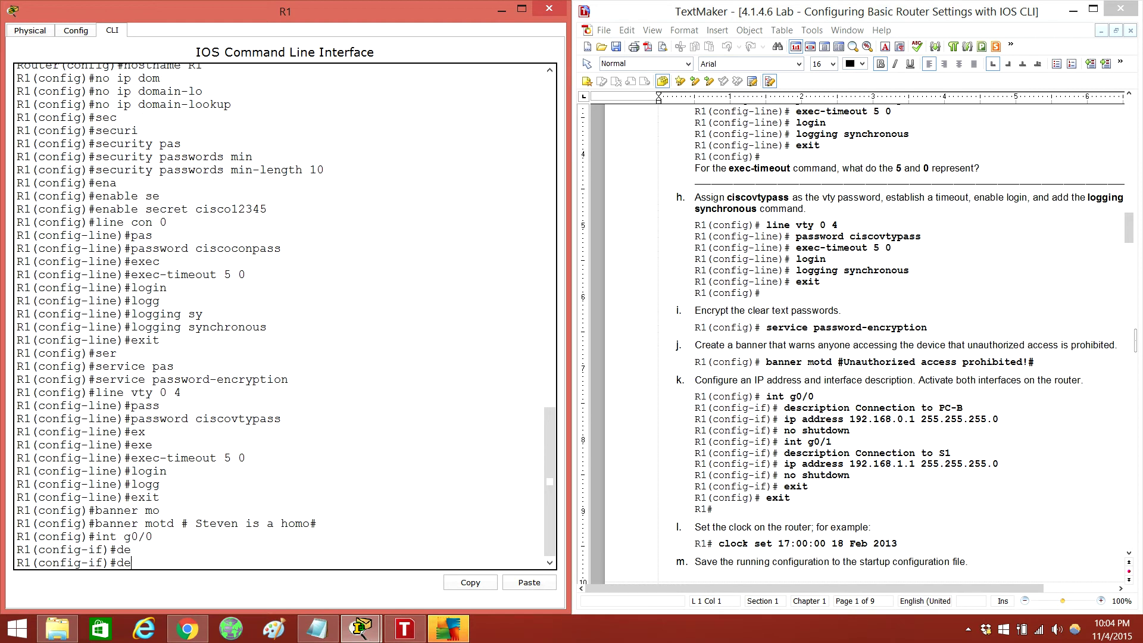
text(s)
key(Tab)
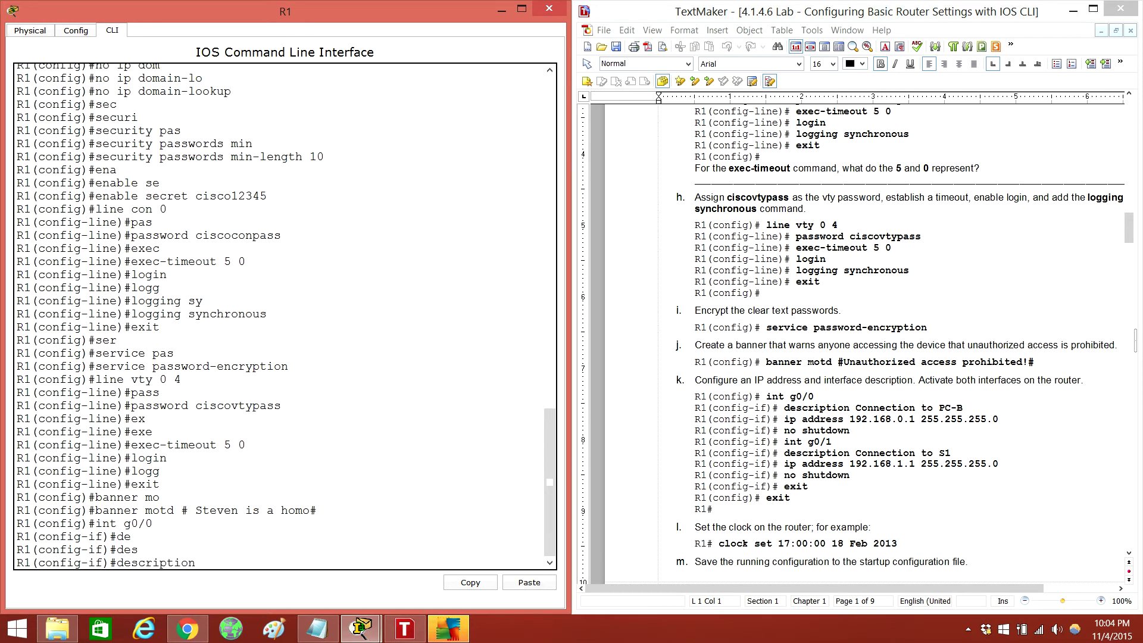
text(connection to PC-B)
key(Return)
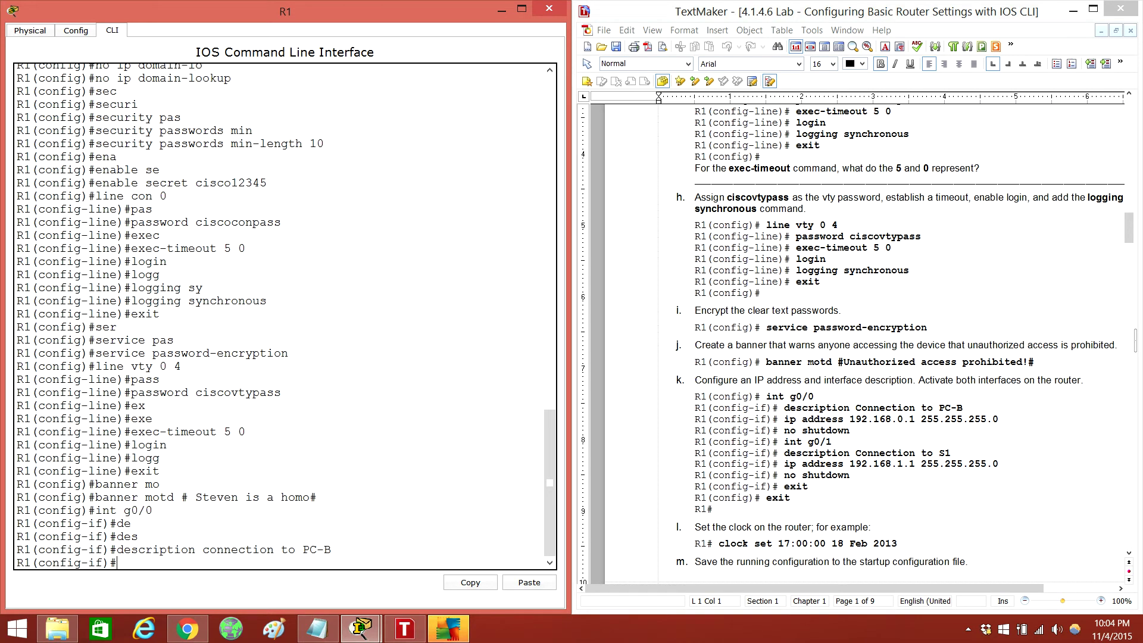
Address G0/0 as 192.168.0.1 255.255.255.0 and bring it up with no shutdown
text(p add)
key(Tab)
text(192.168.0.1 2)
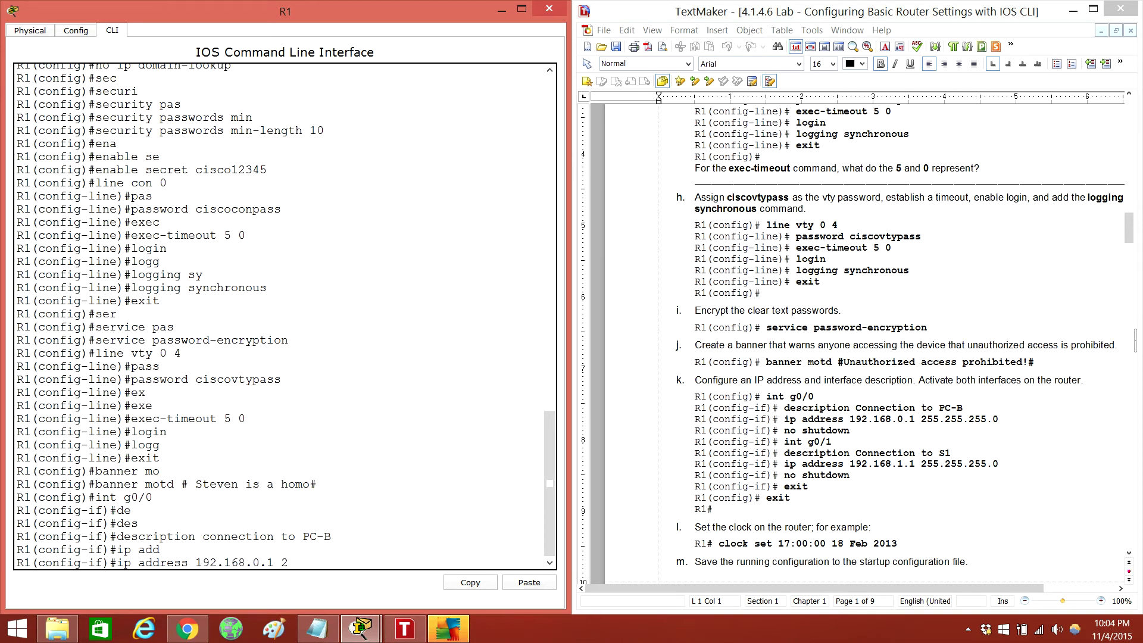
text(55.255.255.0)
key(Return)
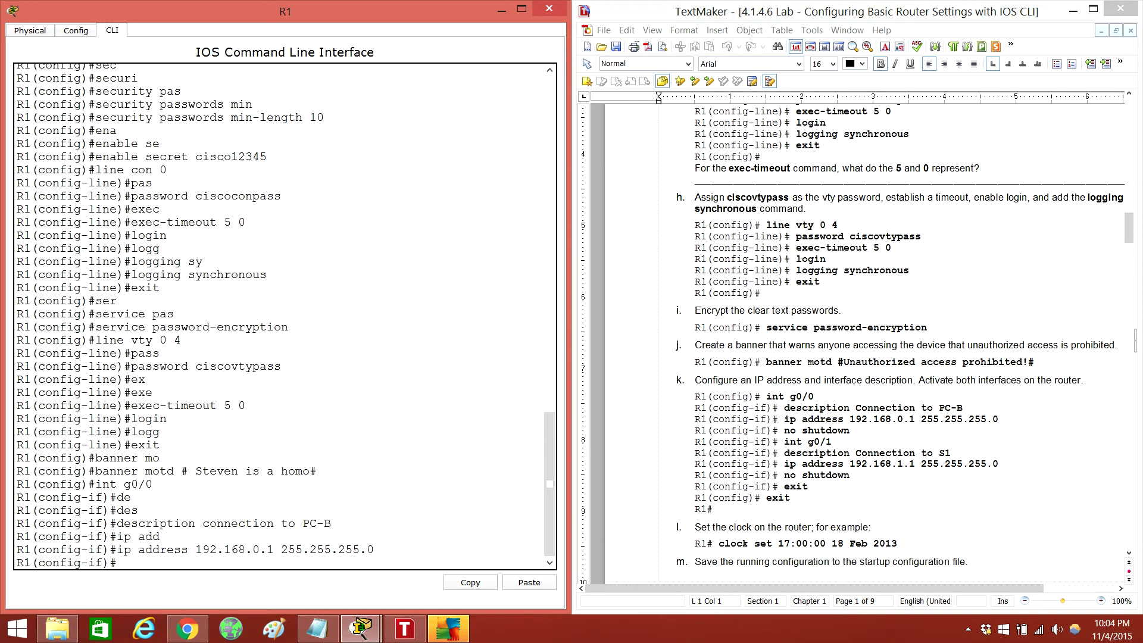
text(no sh)
key(Return)
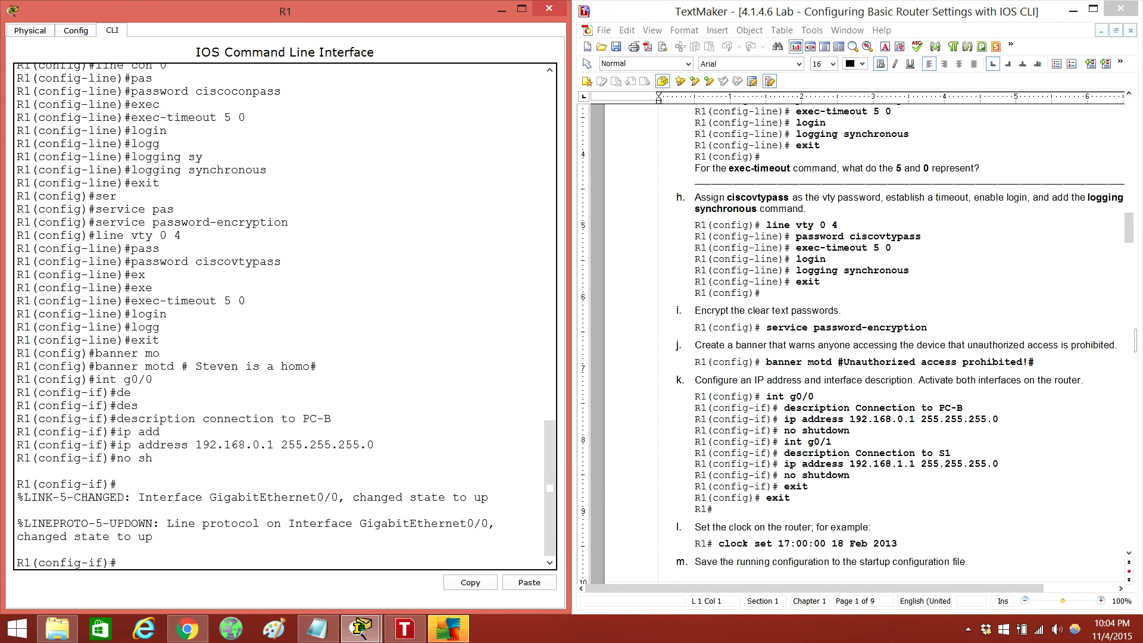
key(Return)
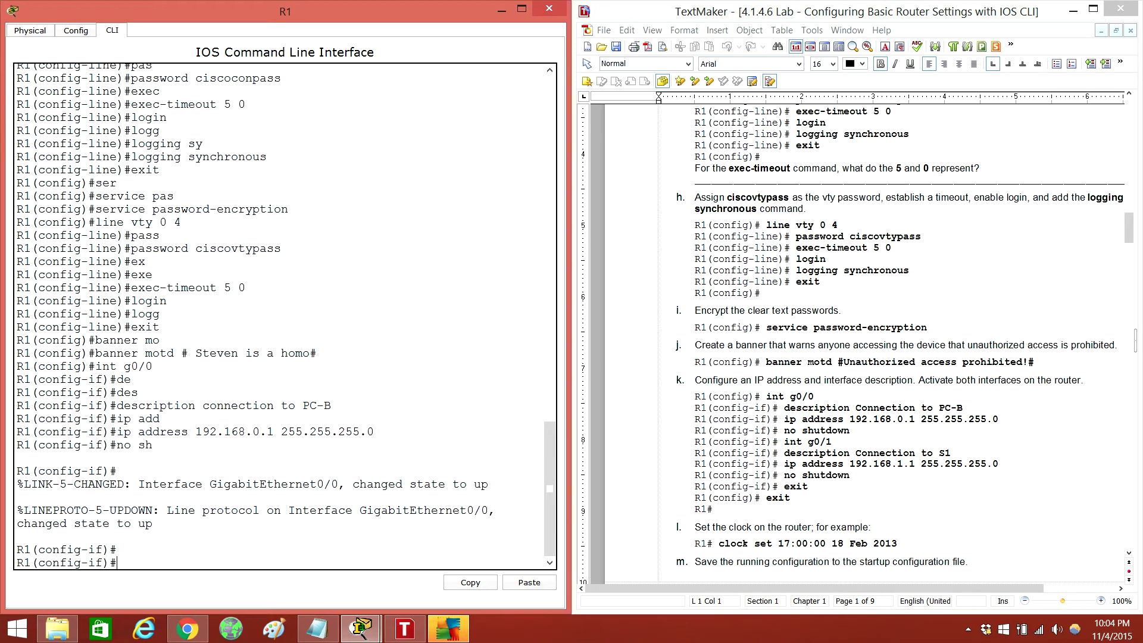
Describe interface G0/1 as 'Connection to S1'
text(int gig0/1)
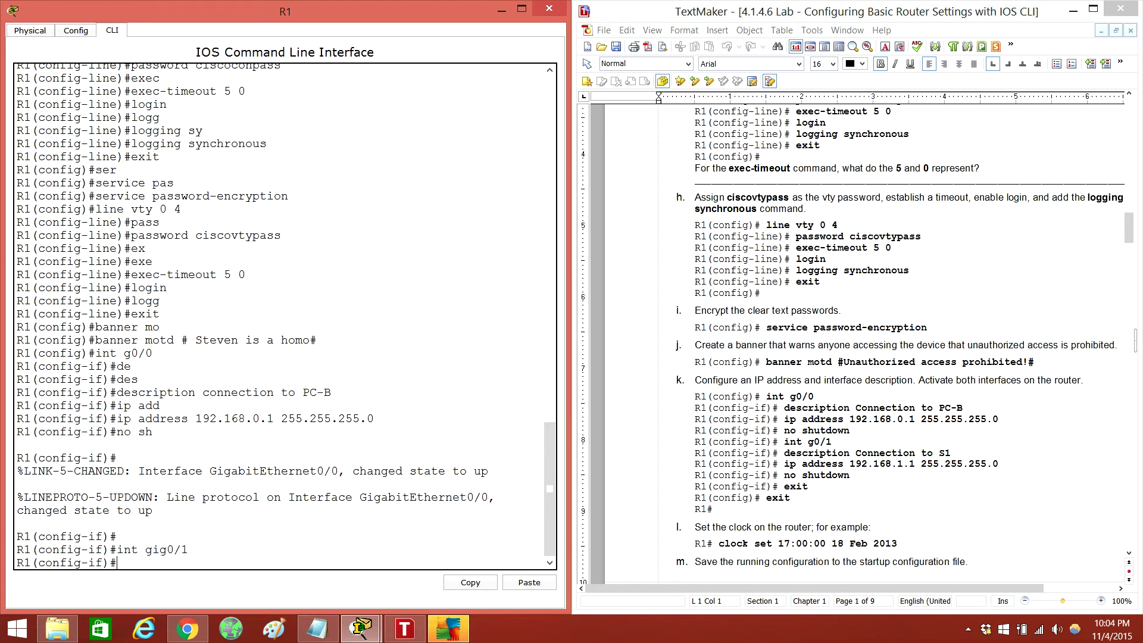
text(des)
key(Tab)
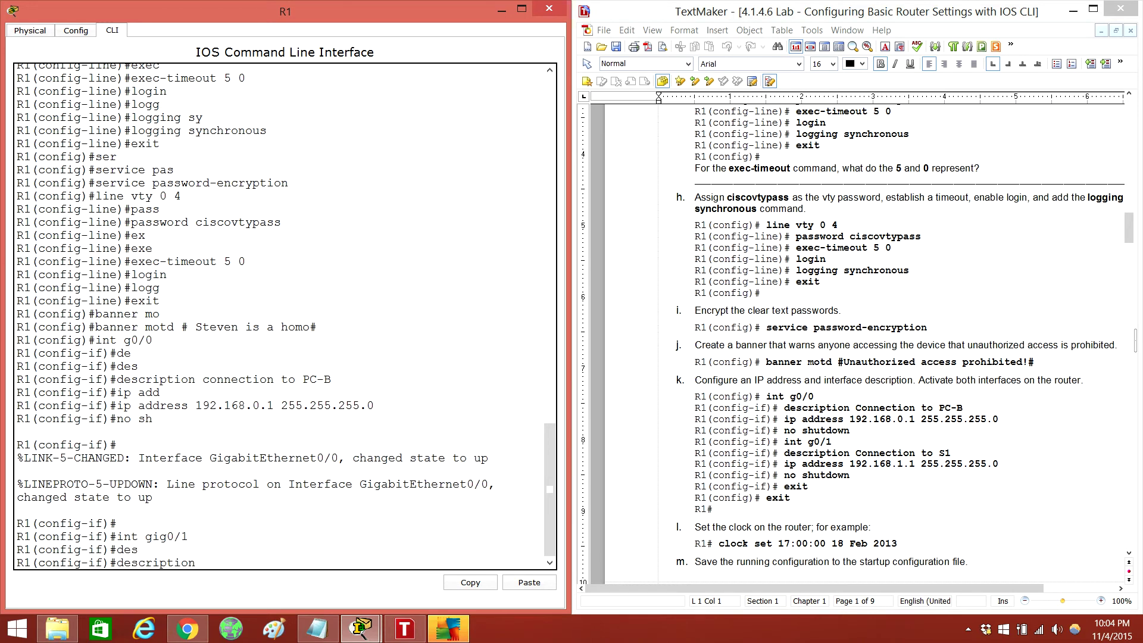
text(Connection to S1)
key(Return)
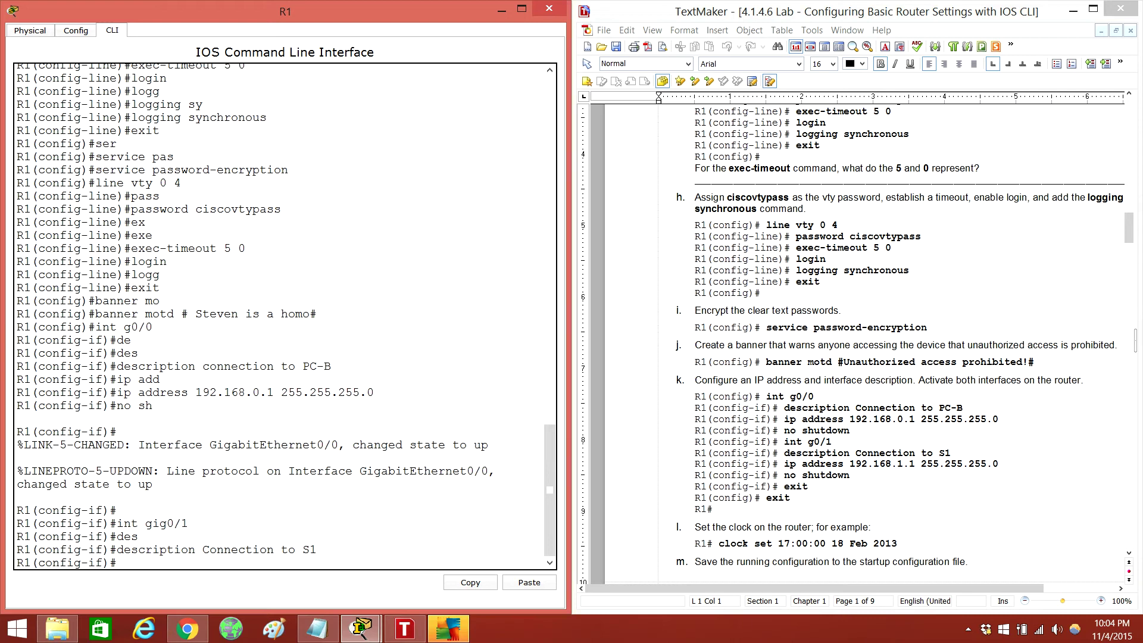
Address G0/1 as 192.168.1.1 255.255.255.0, enable it, and exit interface configuration
text(ip add)
key(Tab)
text(192.168.1.1 2555.)
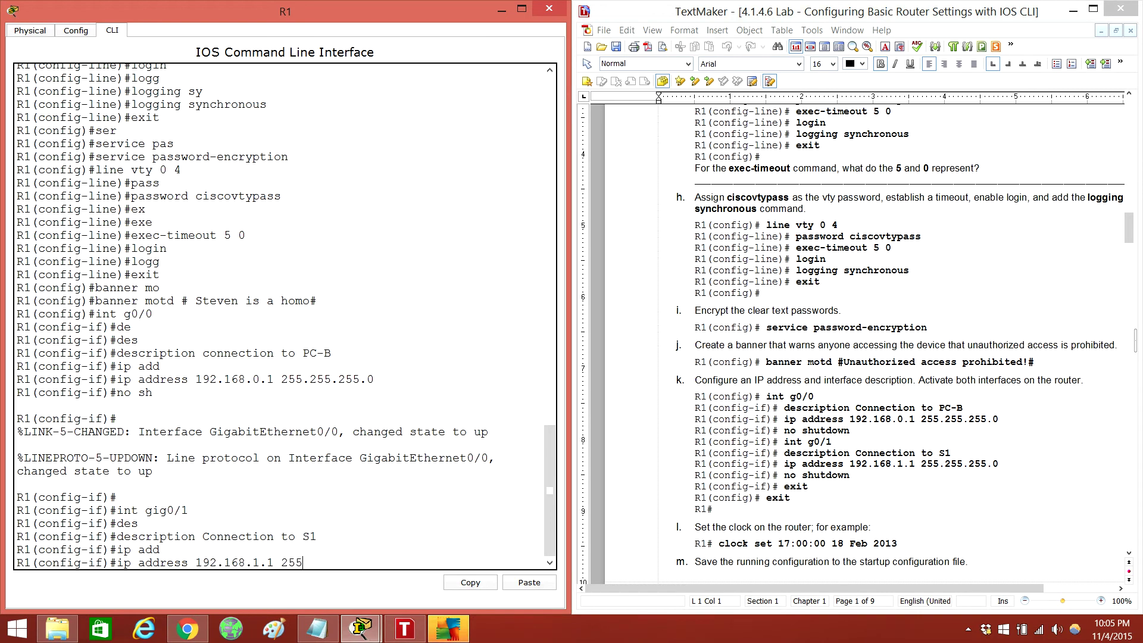
key(BackSpace)
key(BackSpace)
key(BackSpace)
text(5.255.)
key(BackSpace)
text(5.255.0)
key(Return)
text(nfig-if)#n)
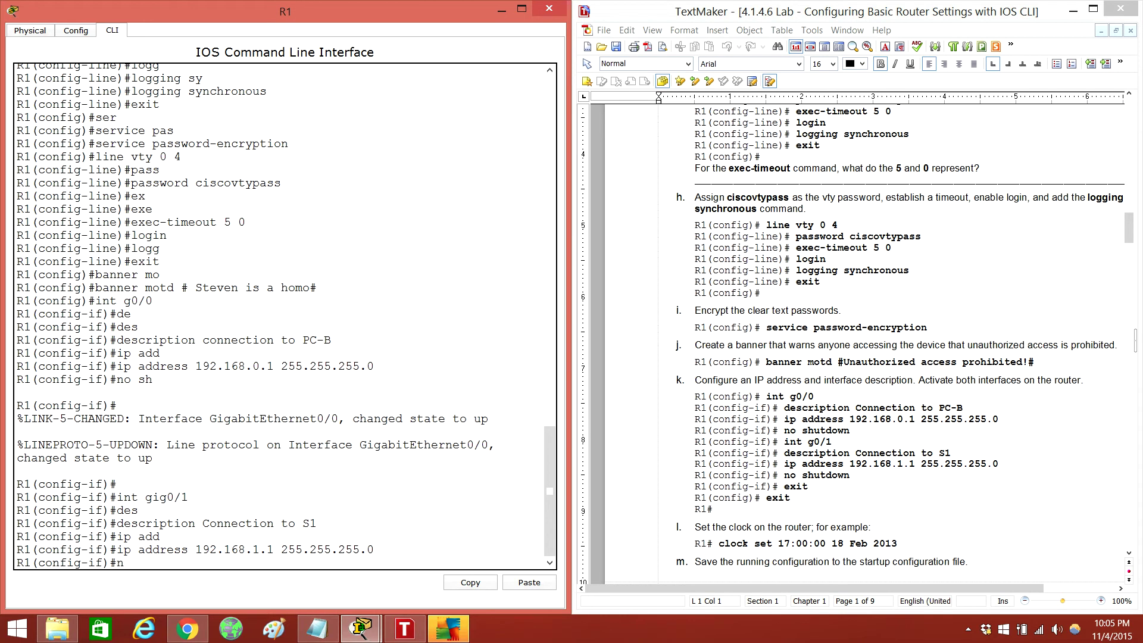
text(o sh)
key(Return)
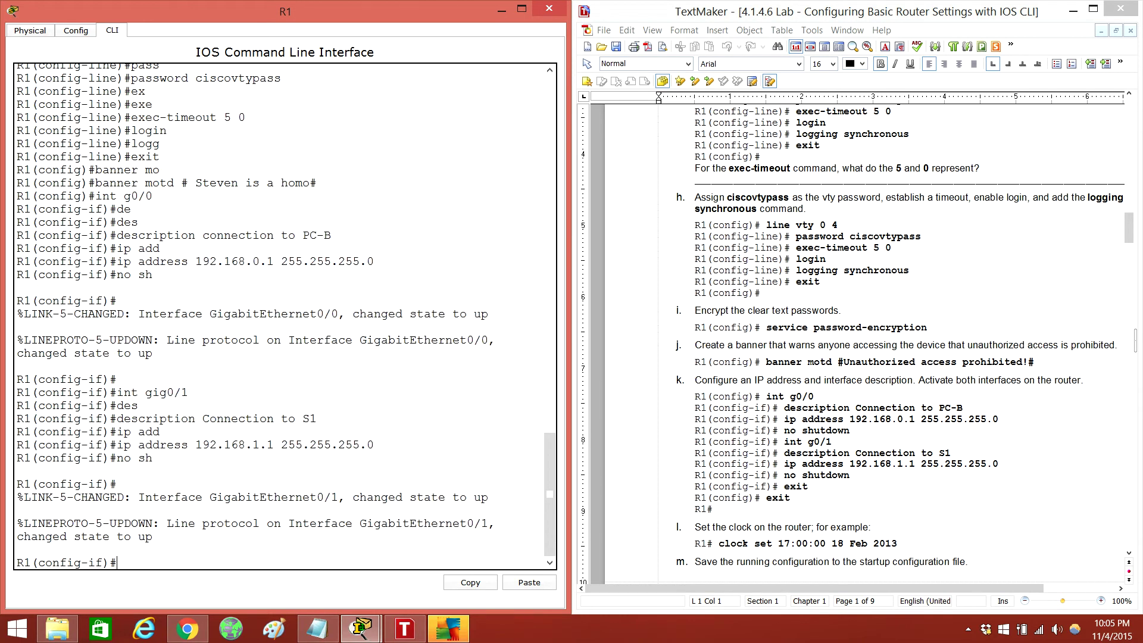
text(exit)
key(Return)
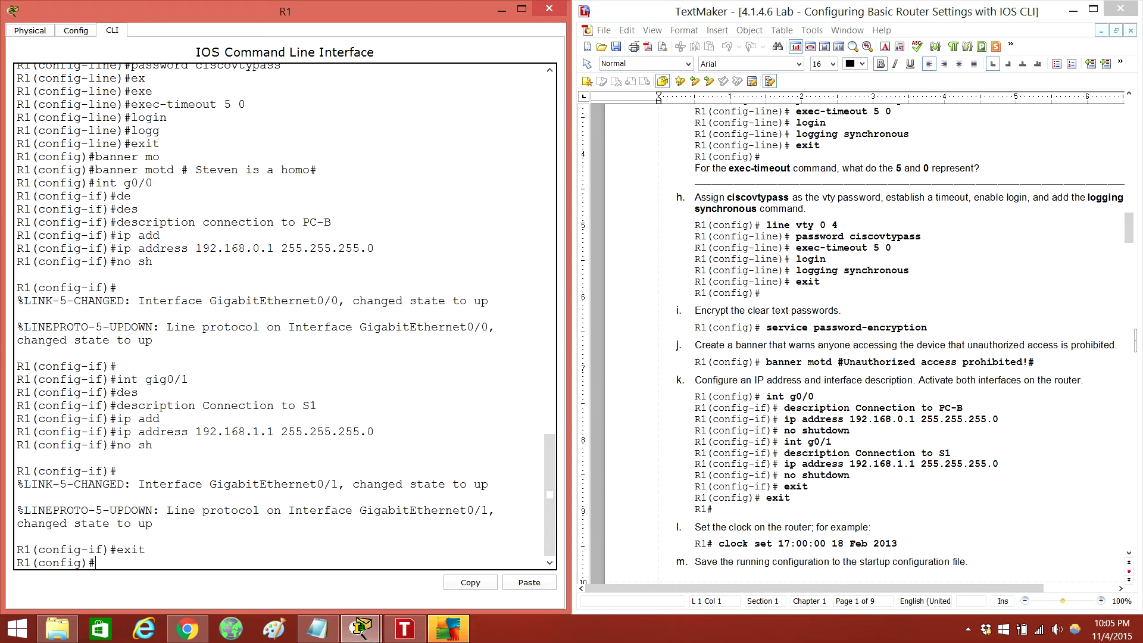
Return to privileged EXEC and set R1's clock to 17:00:00 18 Feb 2013
text(exit)
key(Return)
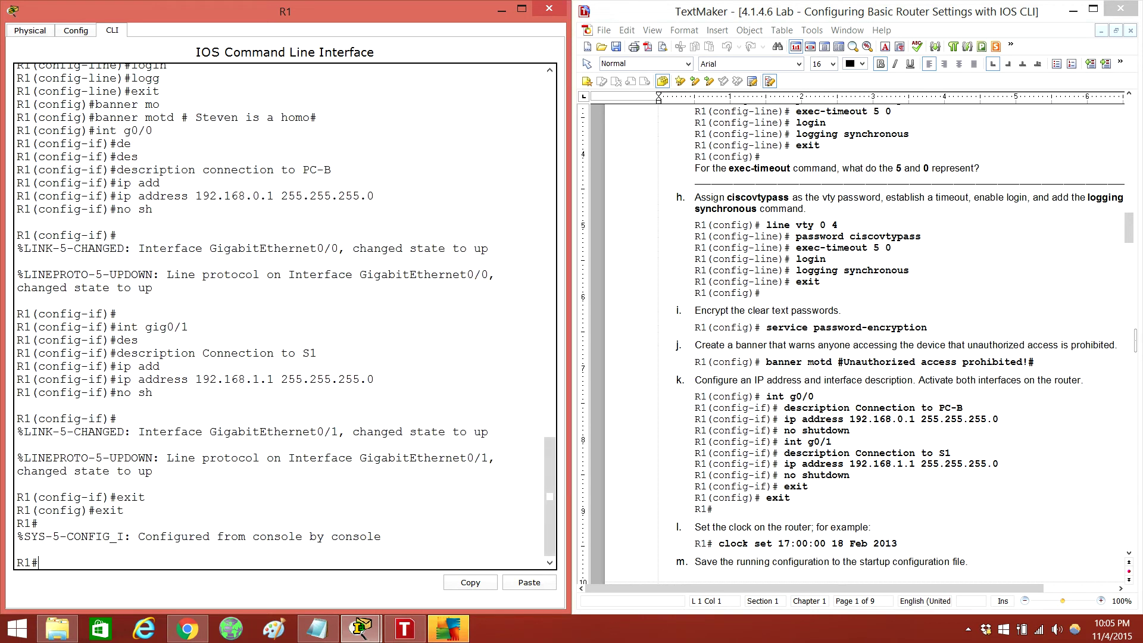
text(clo)
key(Tab)
text(set)
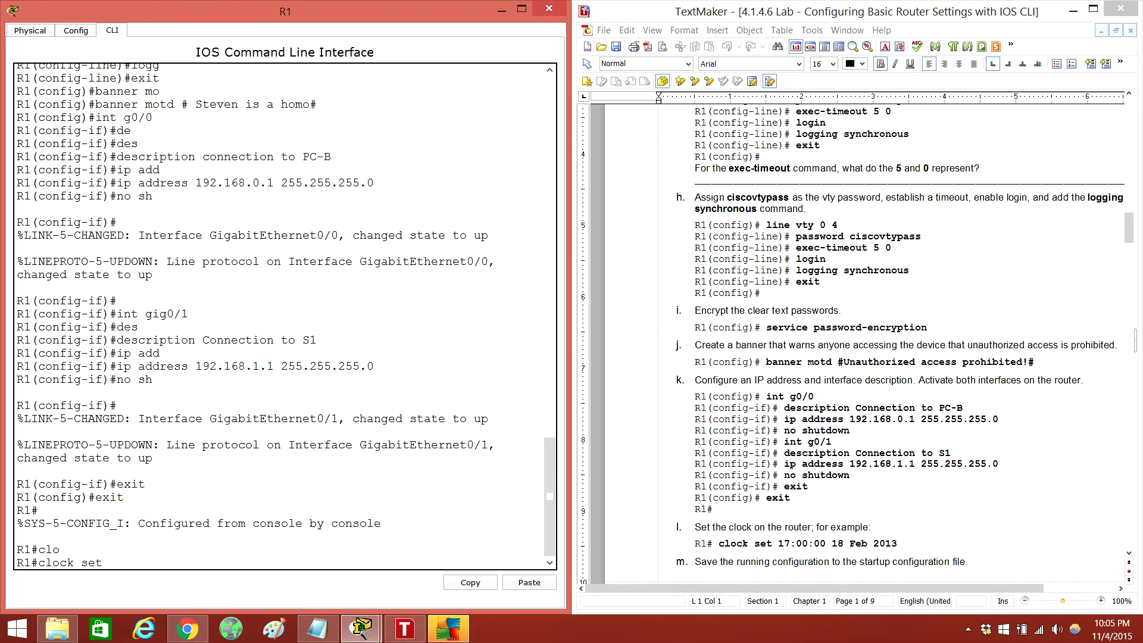
text( 17:00:00 18 Feb 2013)
key(Return)
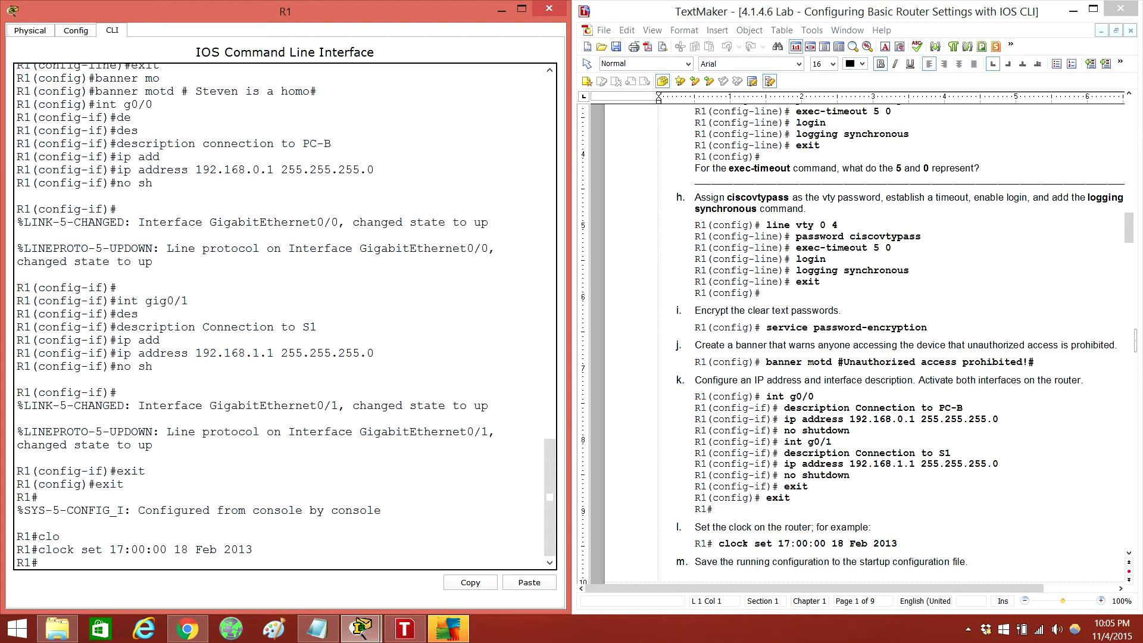
Save the running configuration to startup-config with copy run start
drag(1127, 227, 1128, 253)
key(alt+Tab)
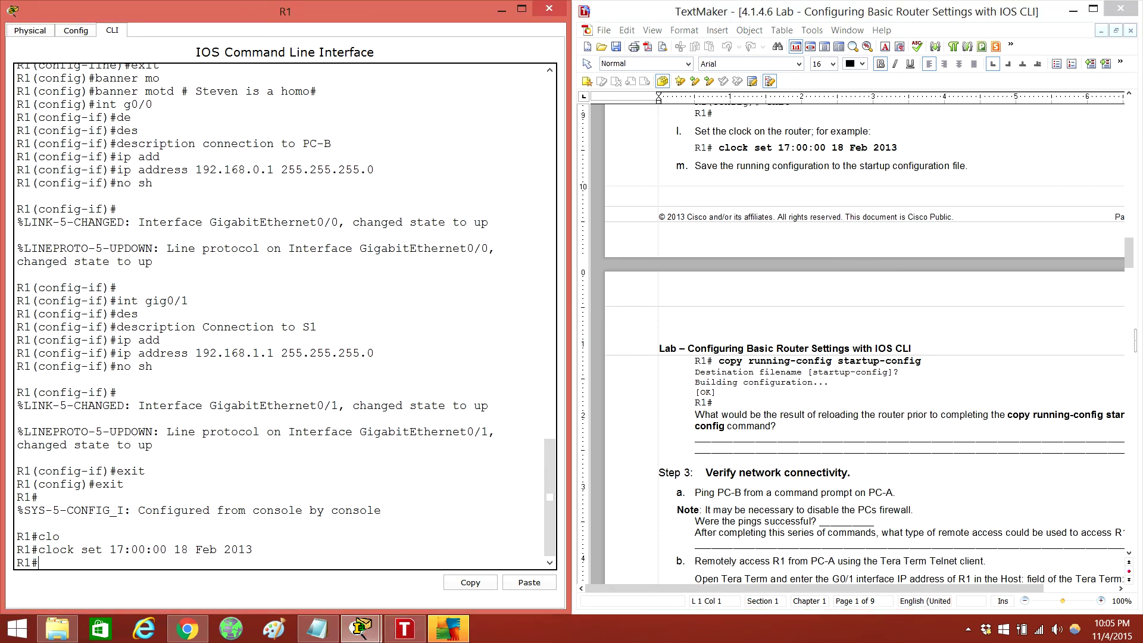
text(copy run st)
key(Tab)
key(Return)
key(Return)
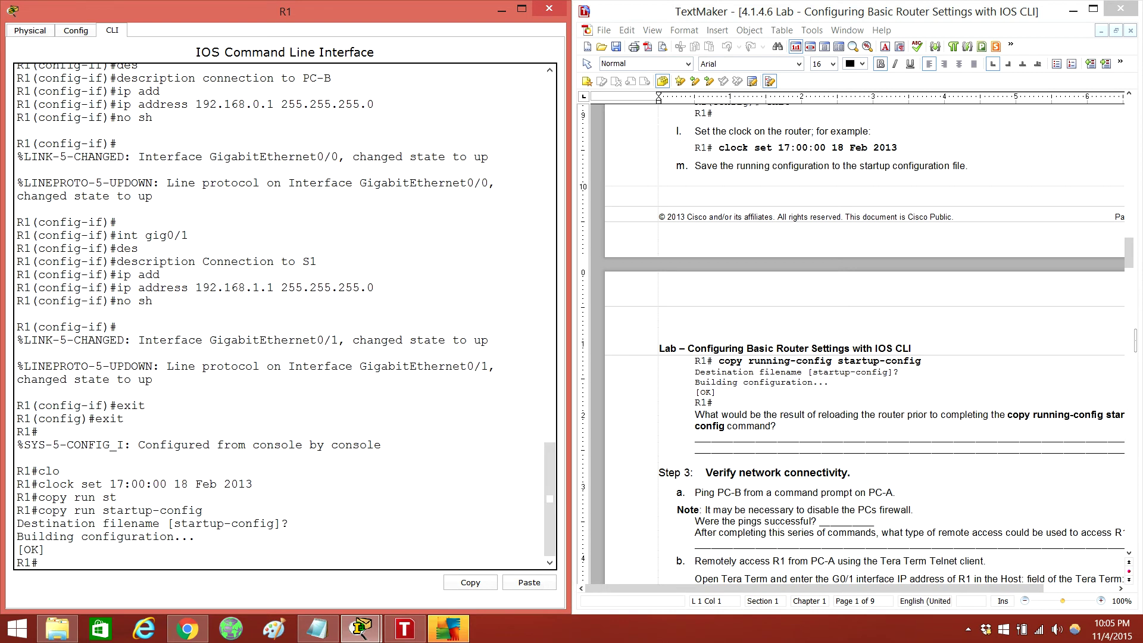
drag(1128, 253, 1128, 278)
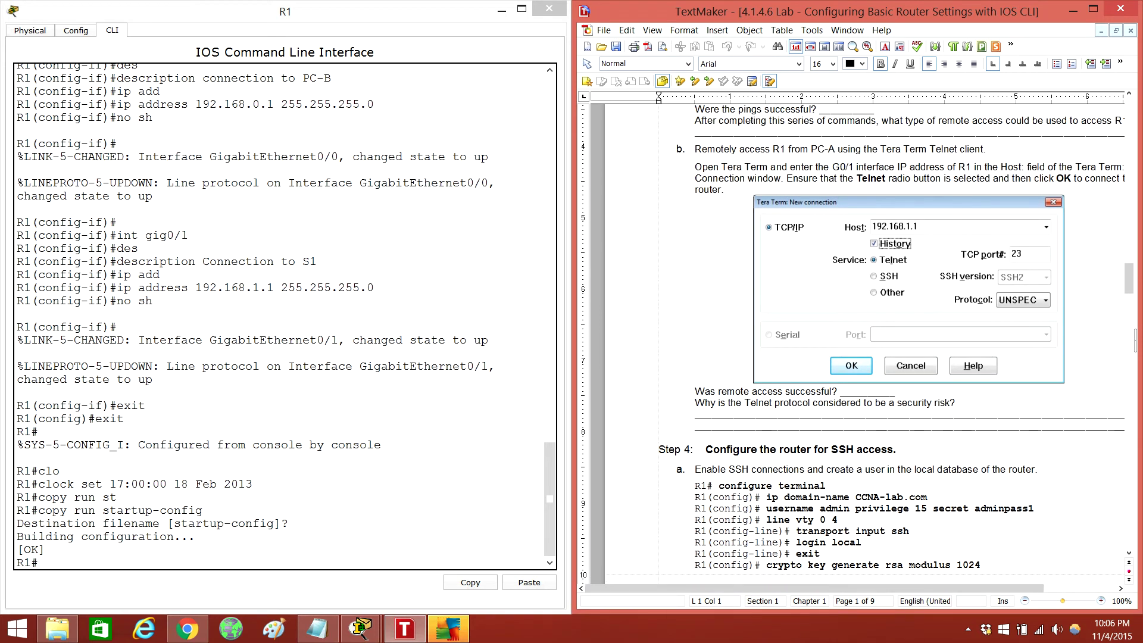
Close R1's window and telnet to 192.168.1.1 from PC-A's Command Prompt
click(548, 8)
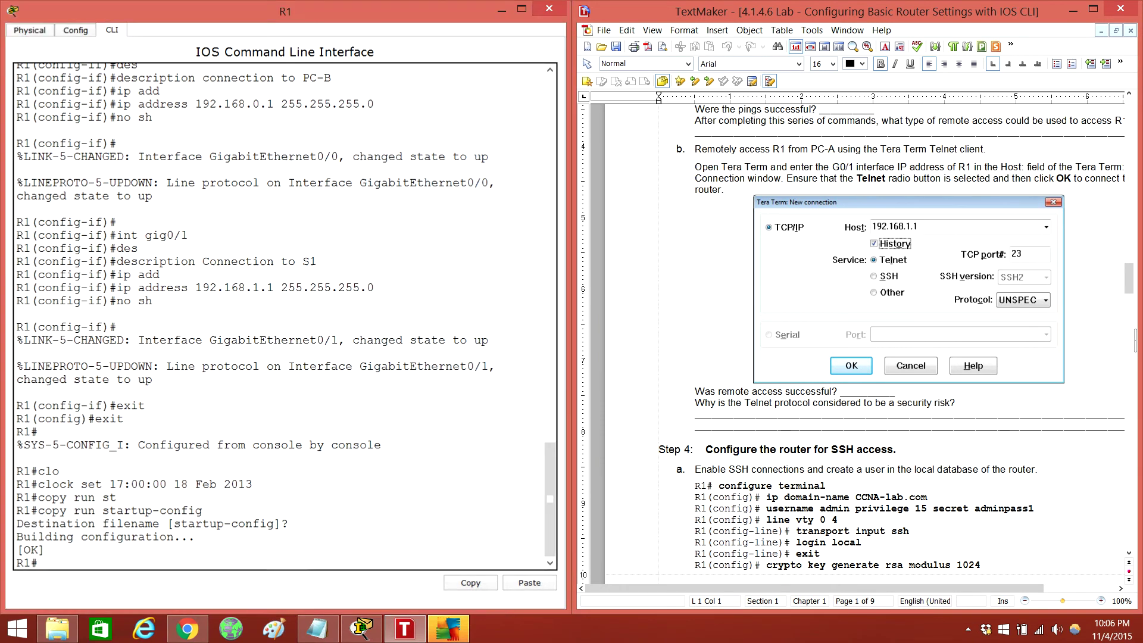
click(119, 269)
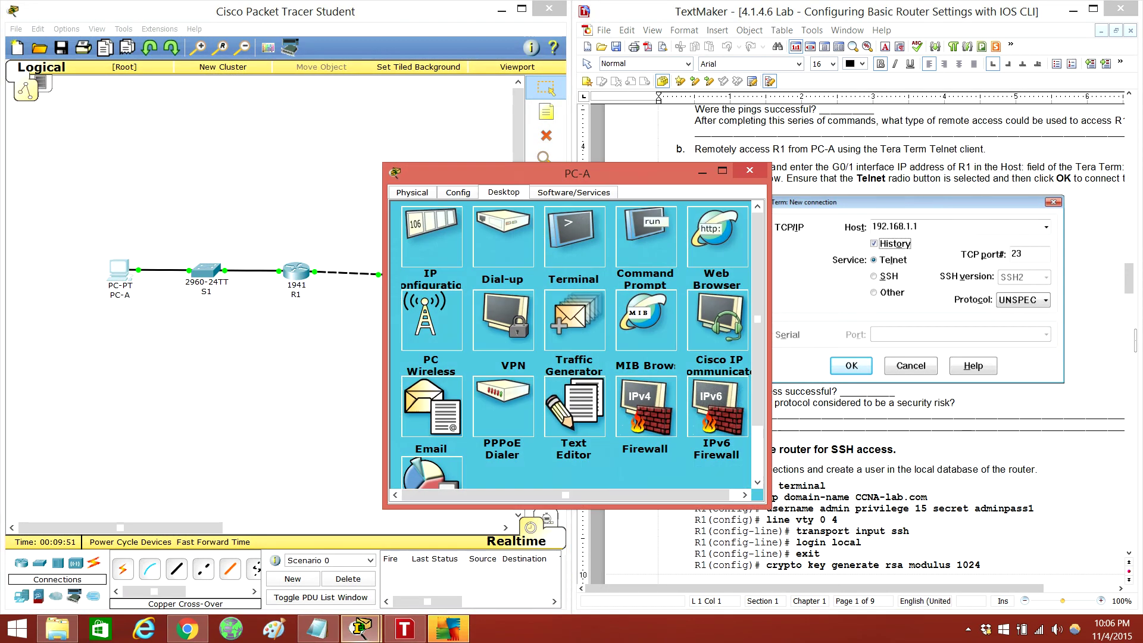
click(644, 238)
drag(643, 173, 348, 175)
text(telnet)
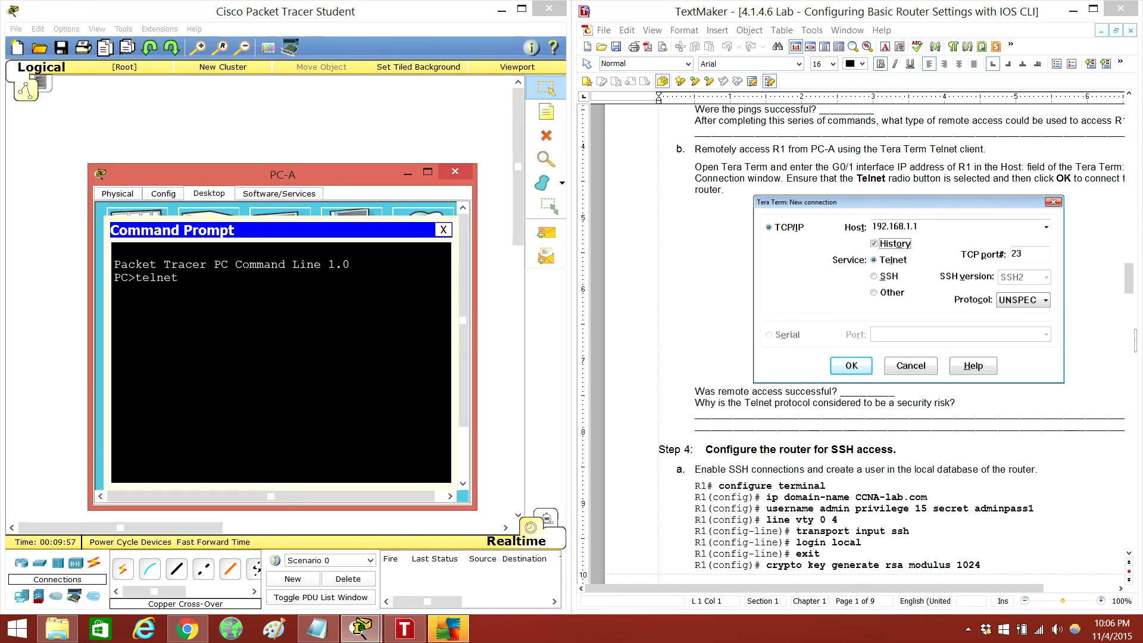
text( 192.168.1.1)
key(Return)
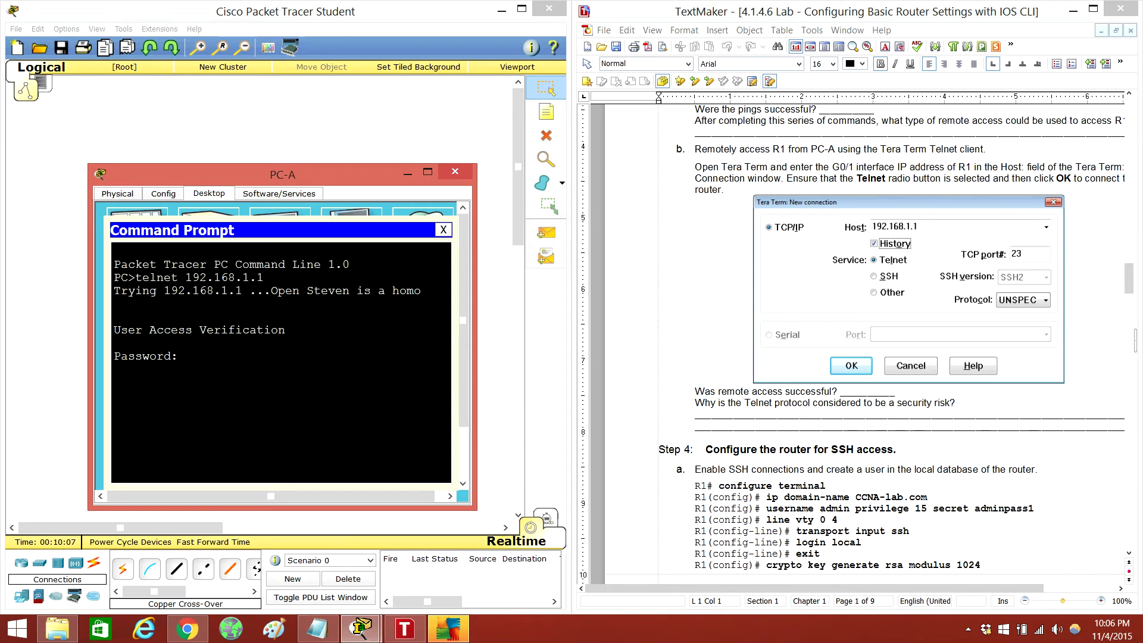
Log in with the vty and enable passwords and enter config t on R1
key(Return)
text(en)
key(Return)
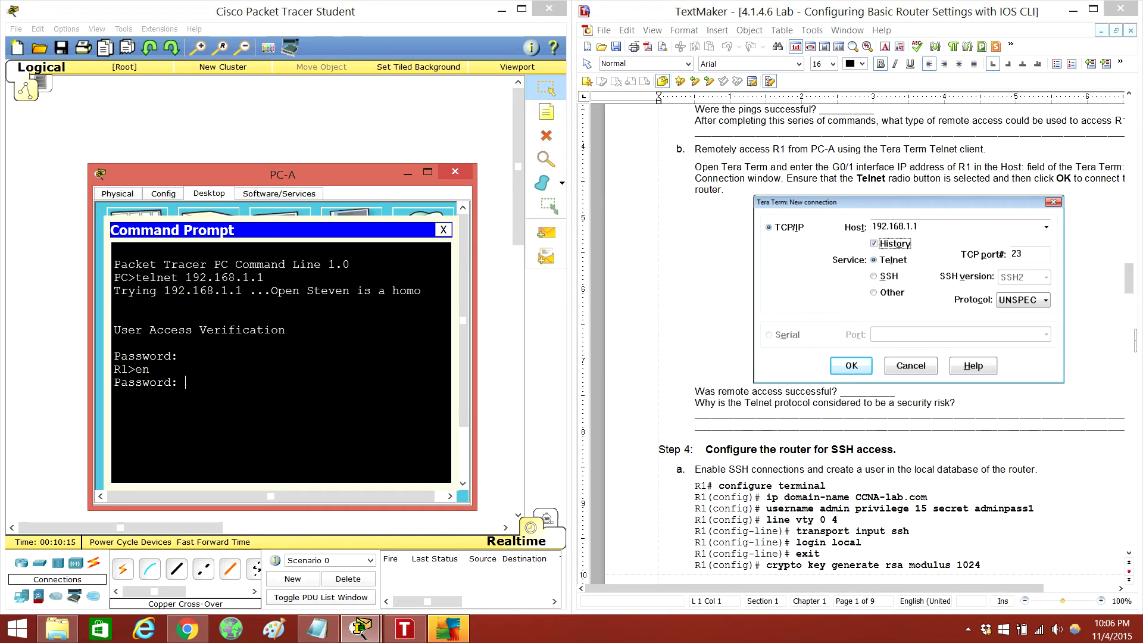
key(Return)
key(Return)
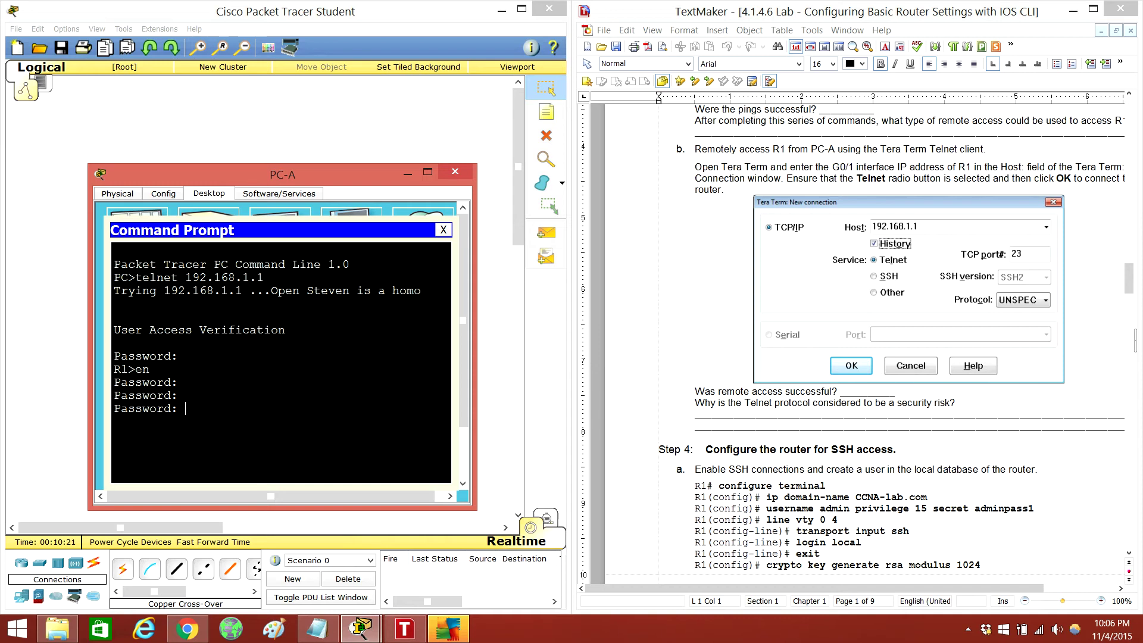
drag(1128, 278, 1128, 211)
key(alt+Tab)
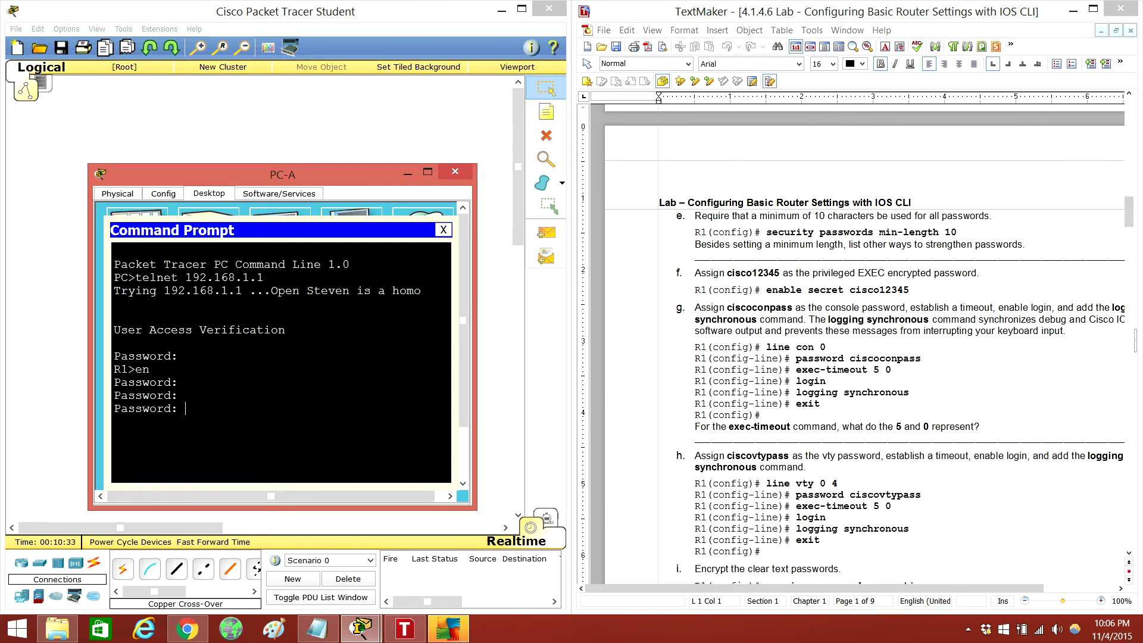
key(Return)
text(config t)
key(Return)
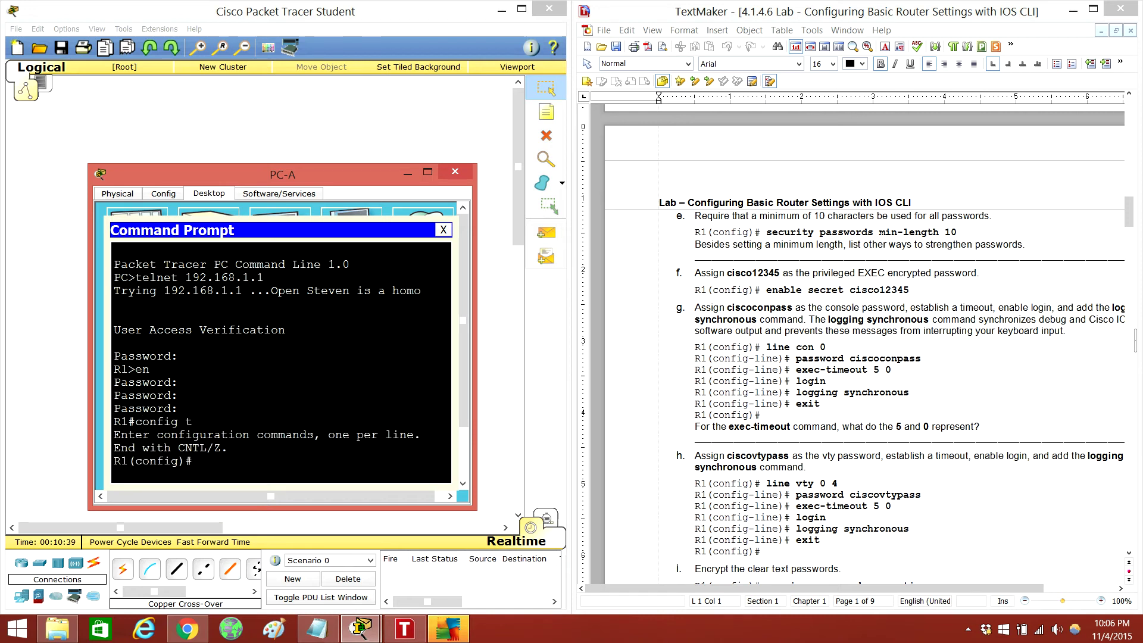
drag(306, 290, 422, 290)
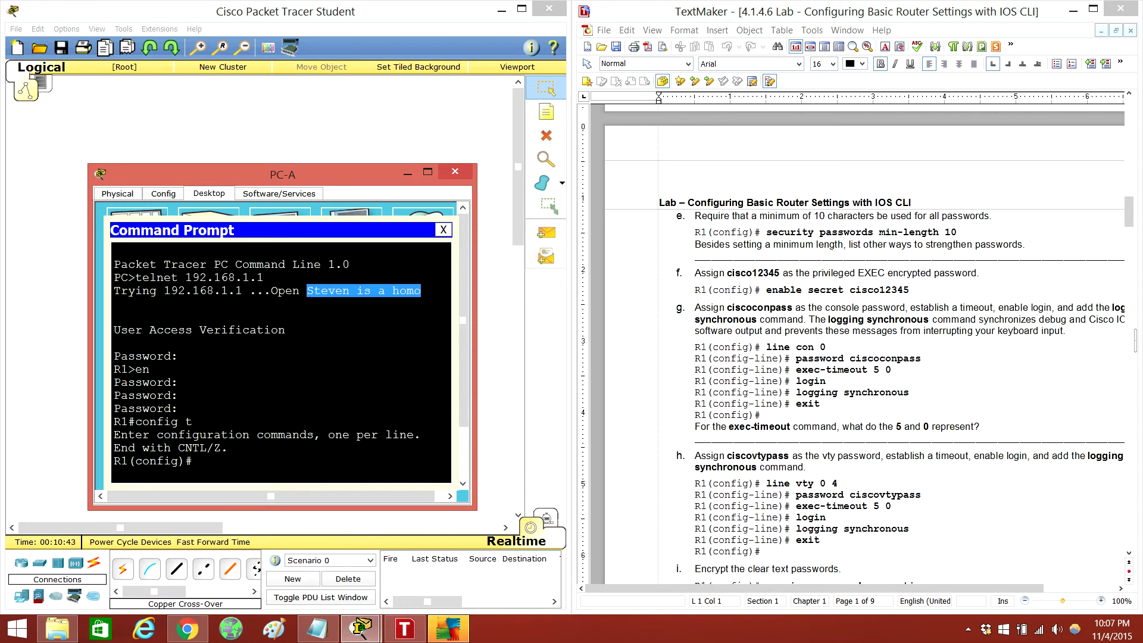
click(286, 330)
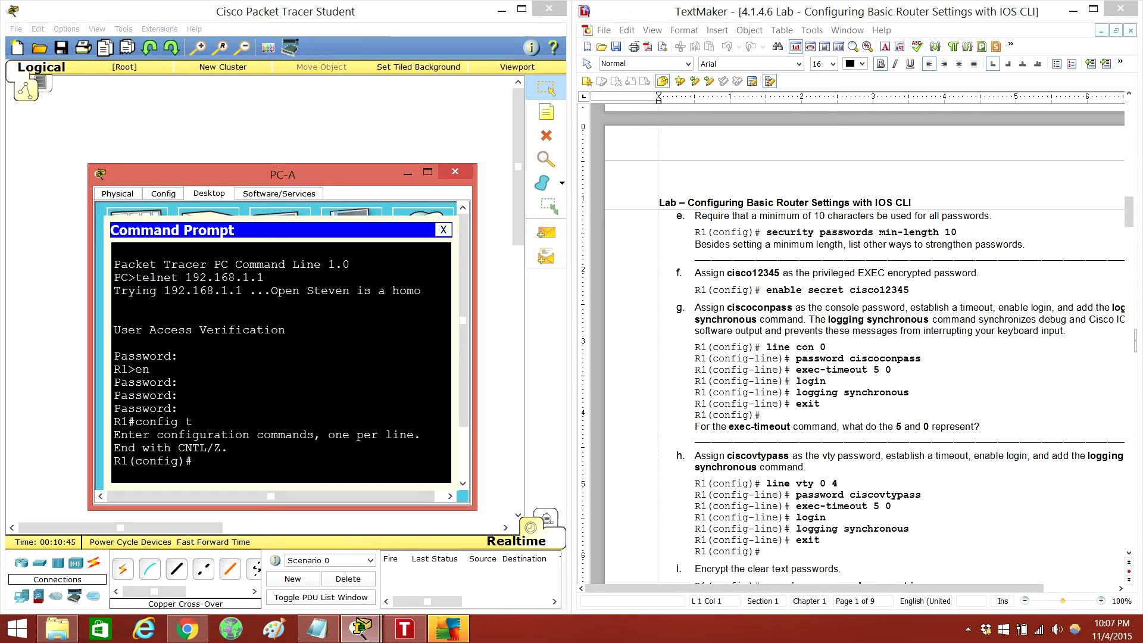
drag(1128, 211, 1128, 272)
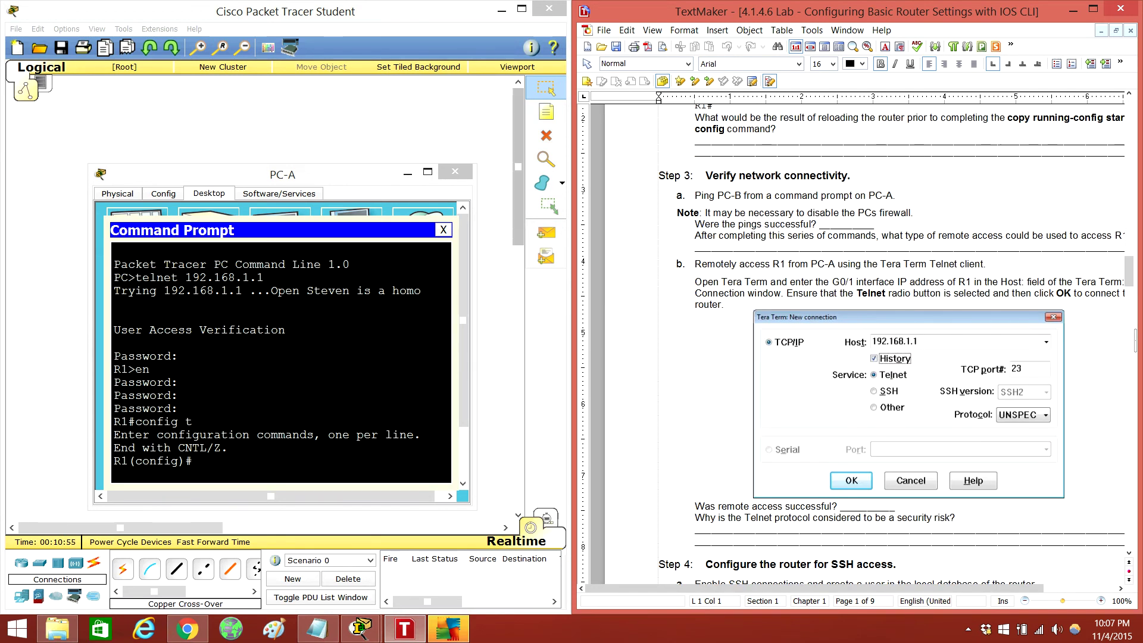
Check PC-B's IP Configuration, then reopen PC-A's Command Prompt telnet session
click(455, 171)
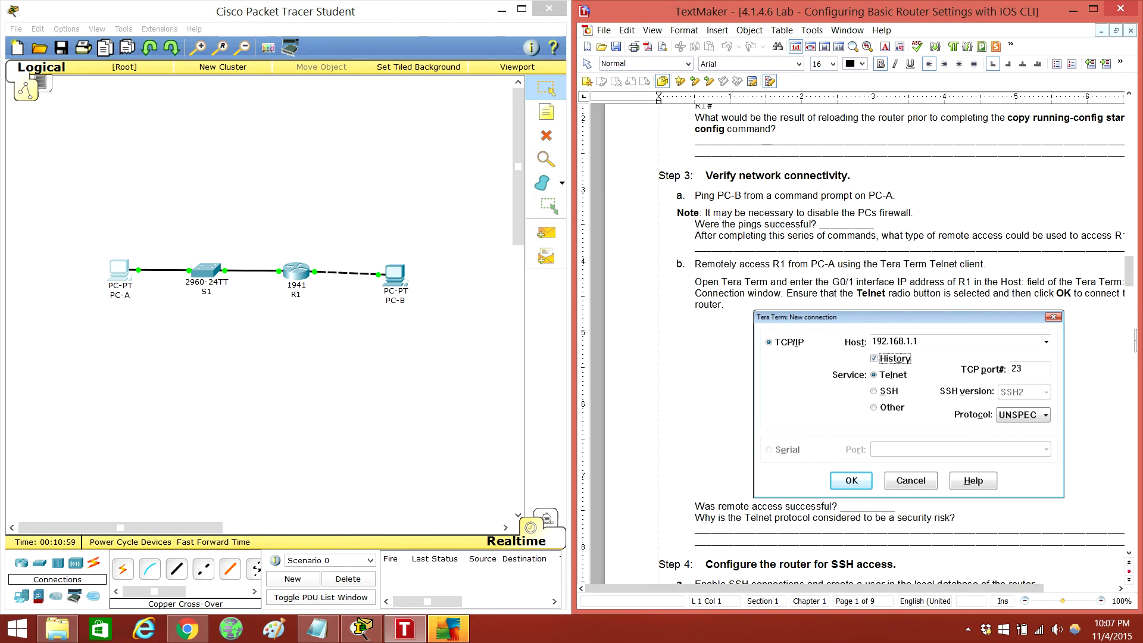
click(395, 274)
click(426, 274)
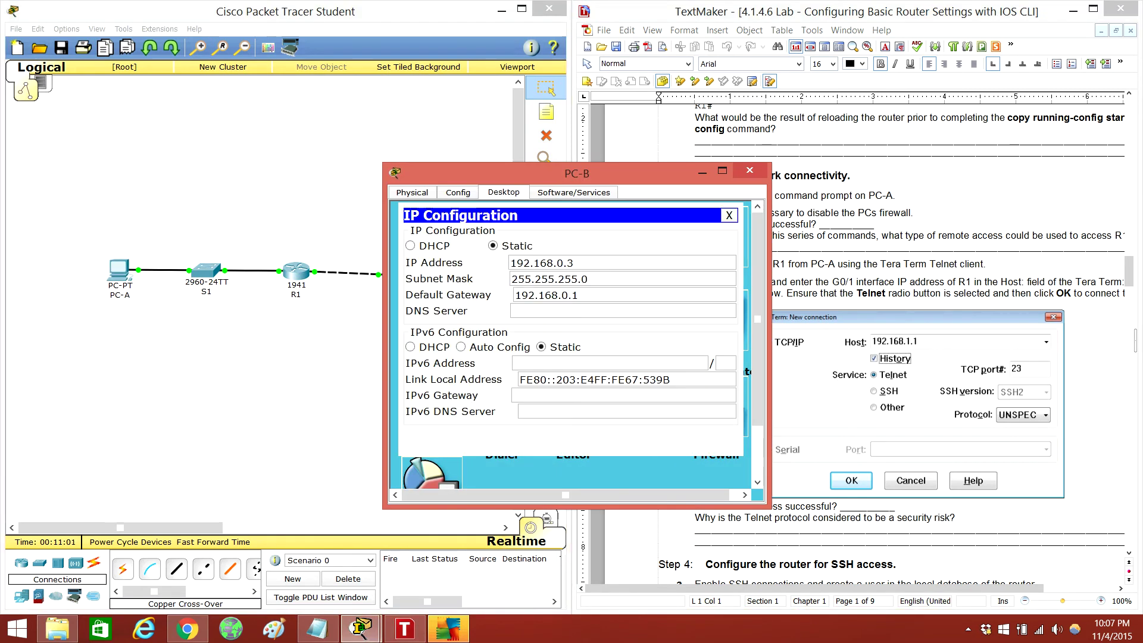
click(729, 216)
click(750, 170)
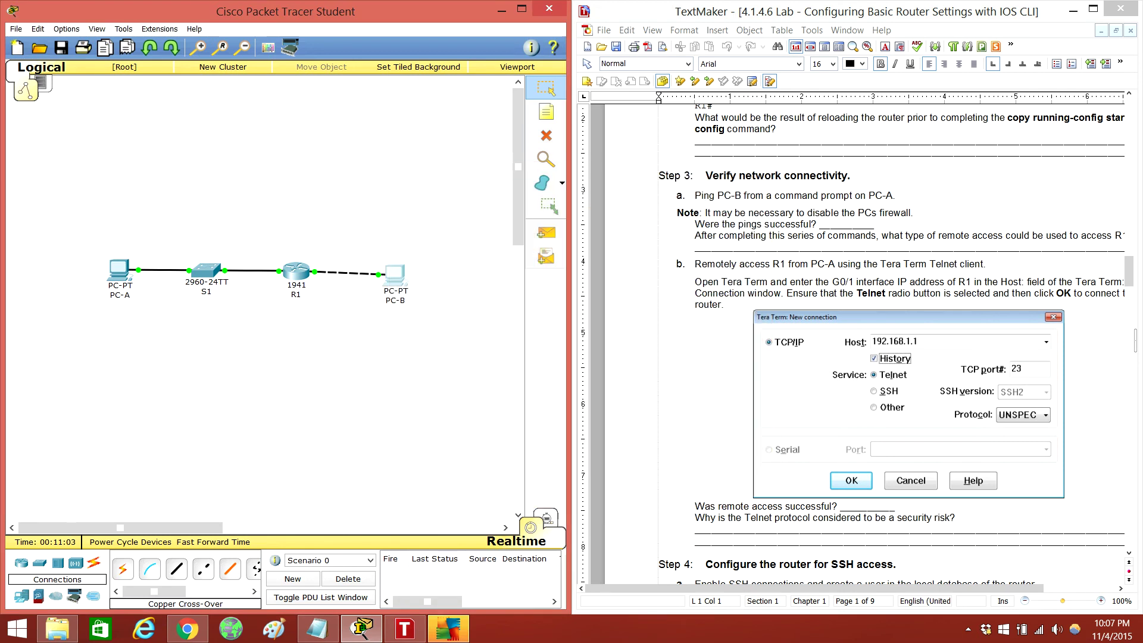
click(119, 270)
click(646, 235)
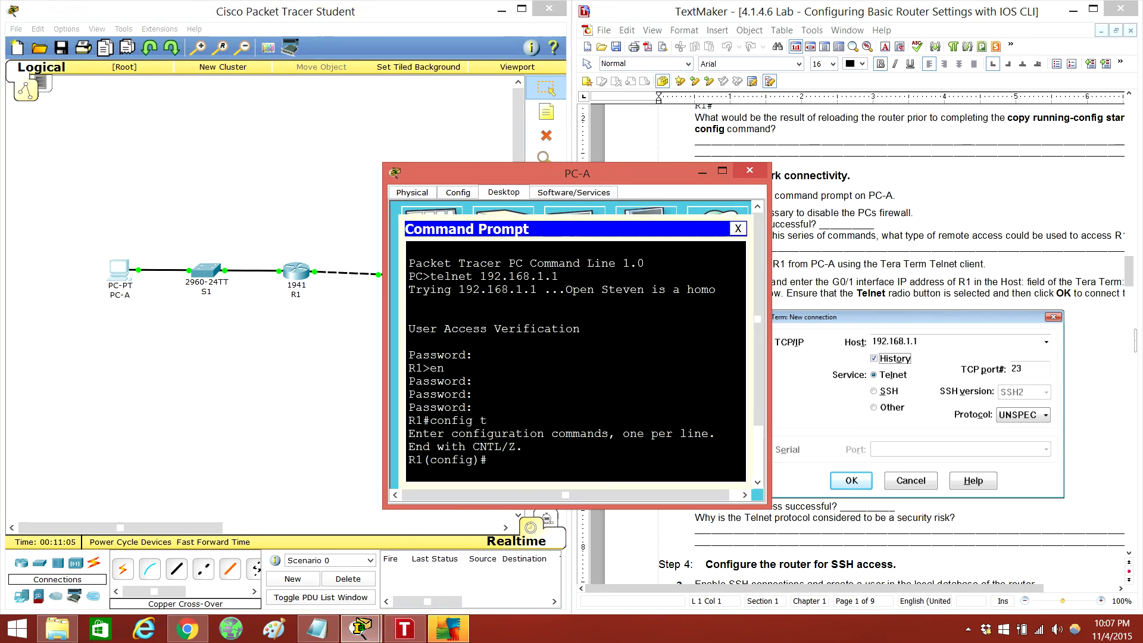
Return R1 to privileged mode with end and exit the telnet session
text(end')
key(Return)
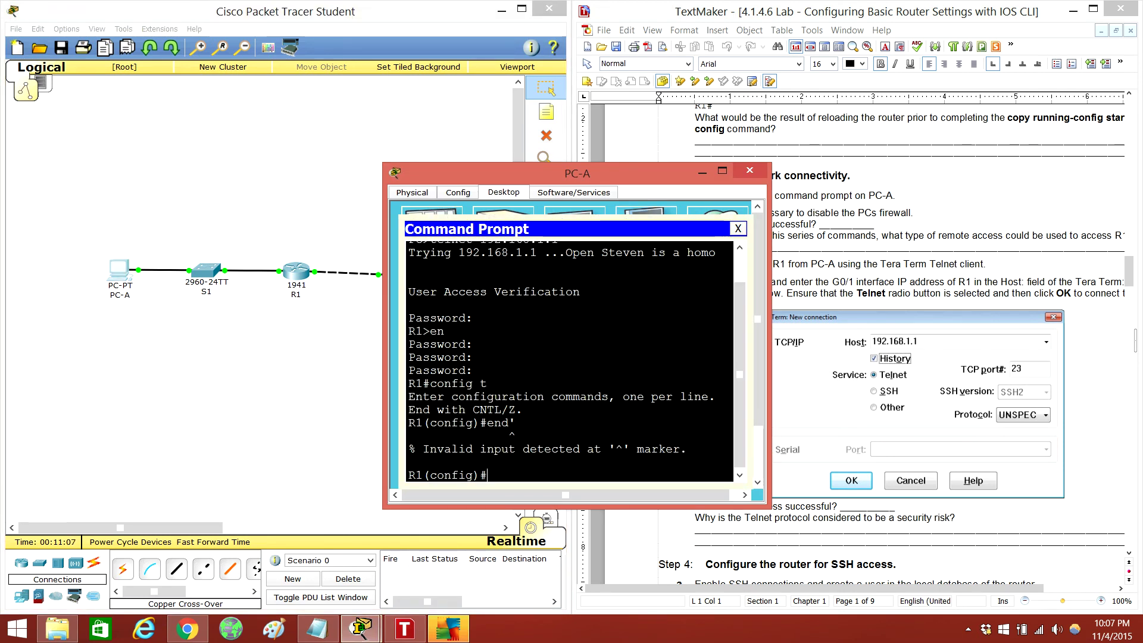
text(ed)
key(BackSpace)
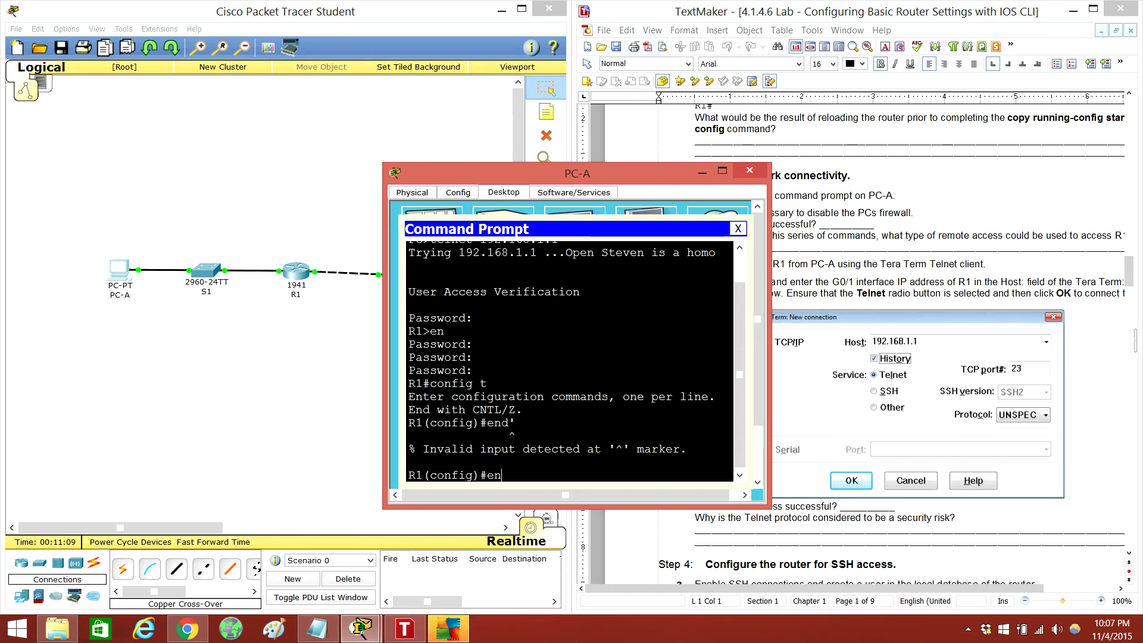
text(nd)
key(Return)
text(exit)
key(Return)
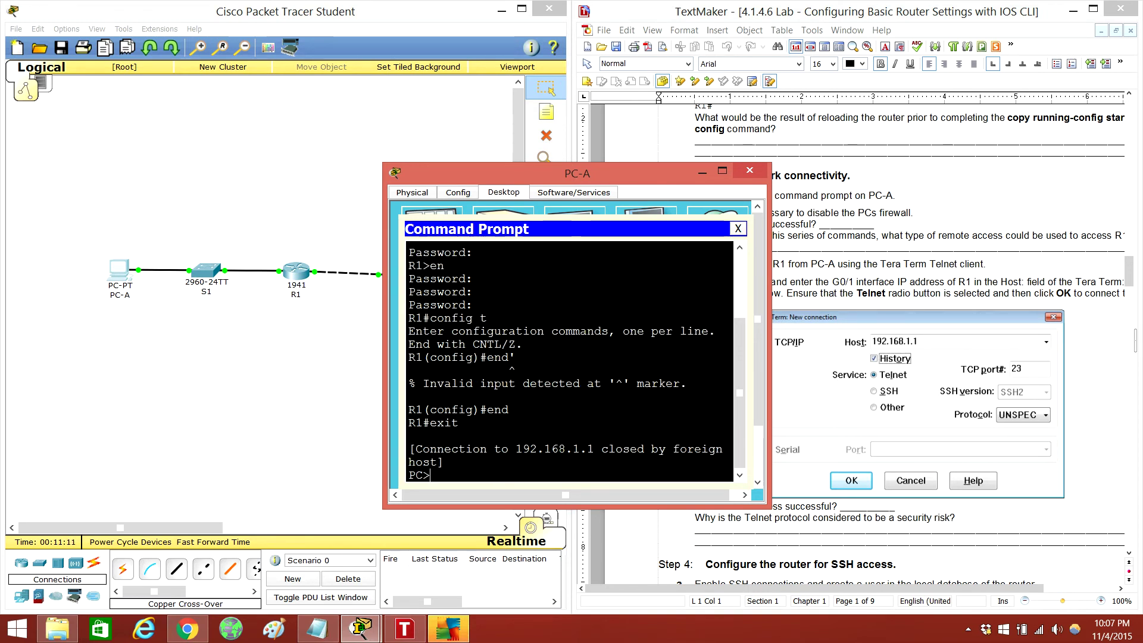
Ping PC-B at 192.168.0.3 from PC-A, getting 3 of 4 replies
text(ping )
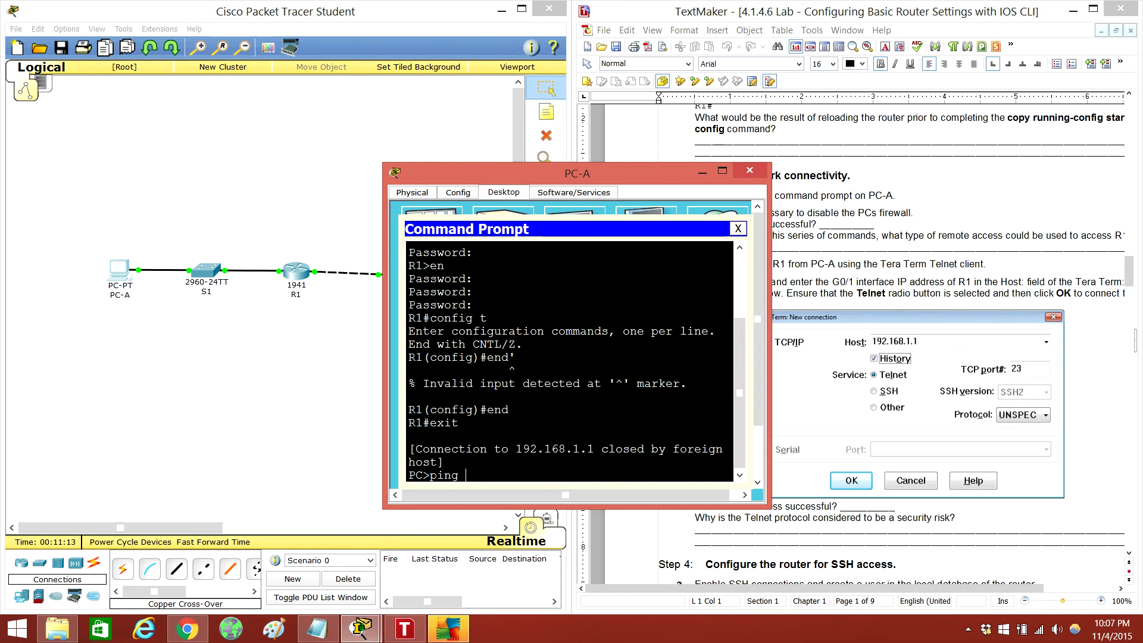
text(192.168.0.3)
key(Return)
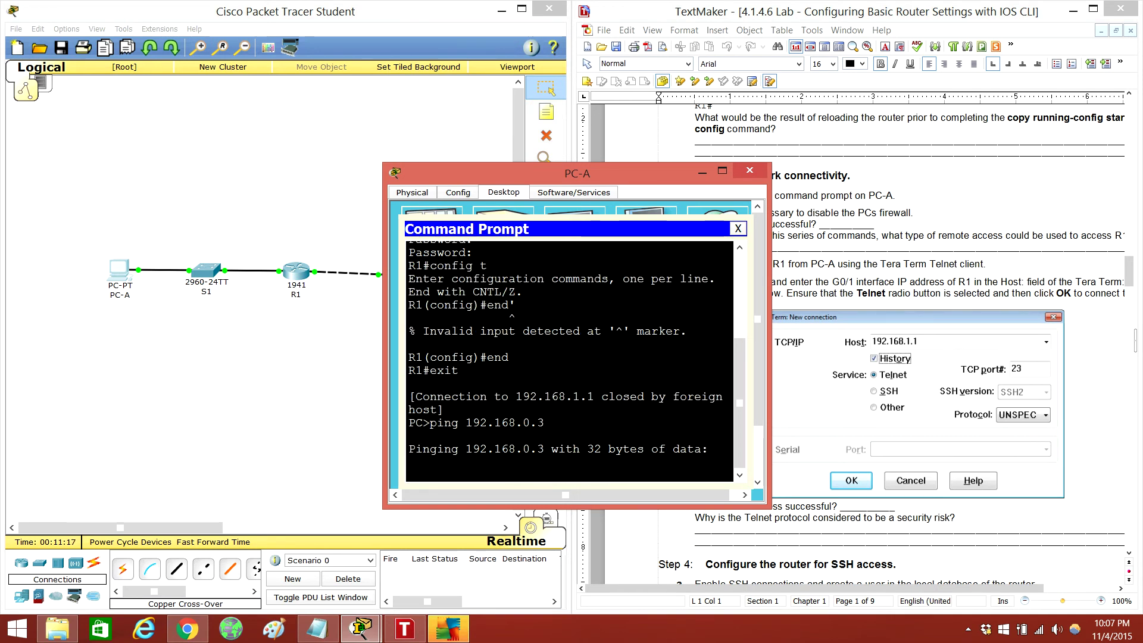
drag(506, 173, 212, 146)
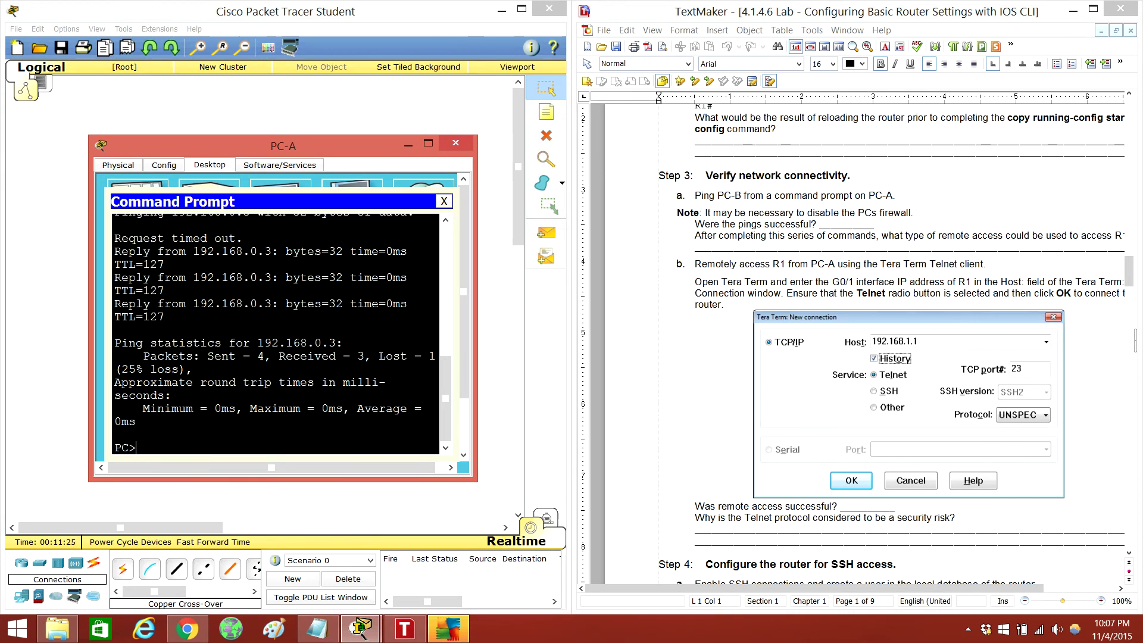
click(444, 201)
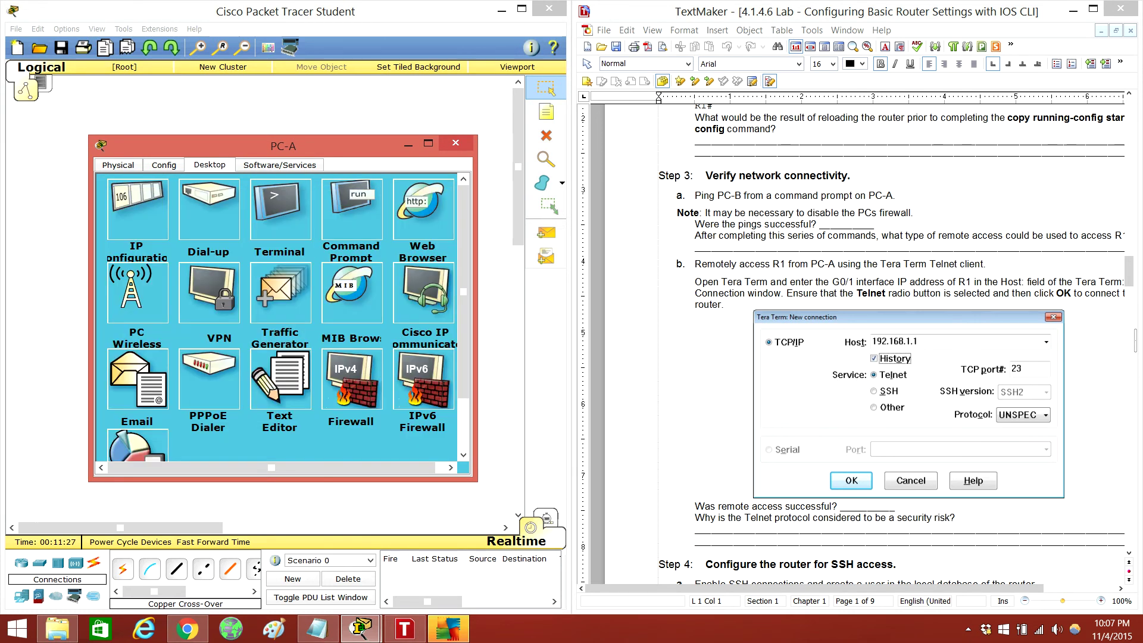
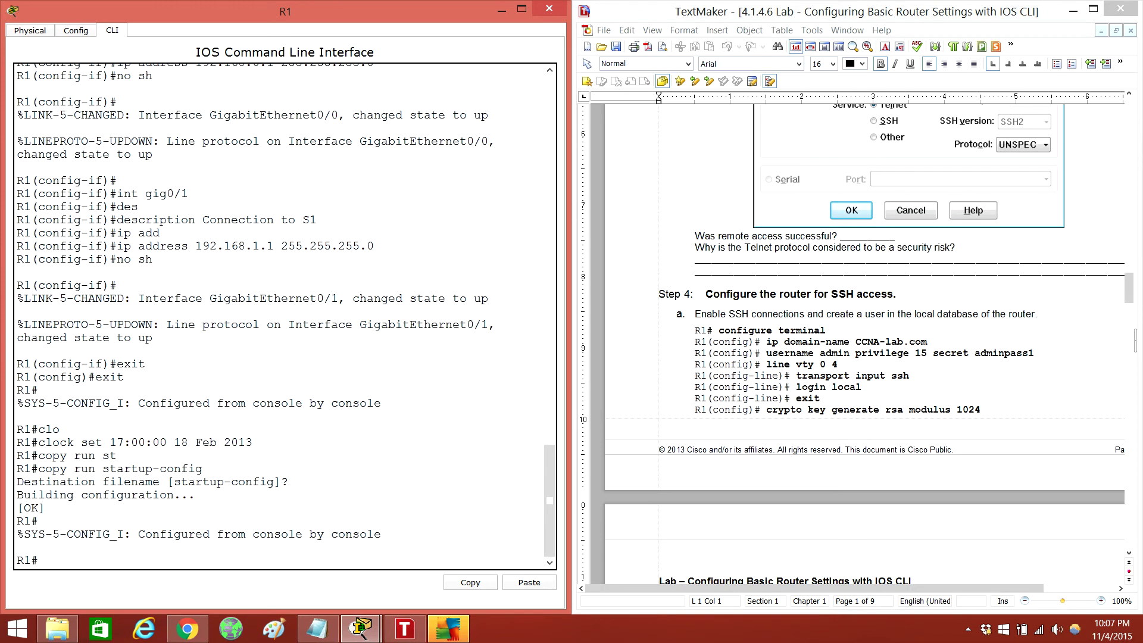
On R1, enter global configuration and set the domain name to CCNA-lab.com
text(config t)
key(Return)
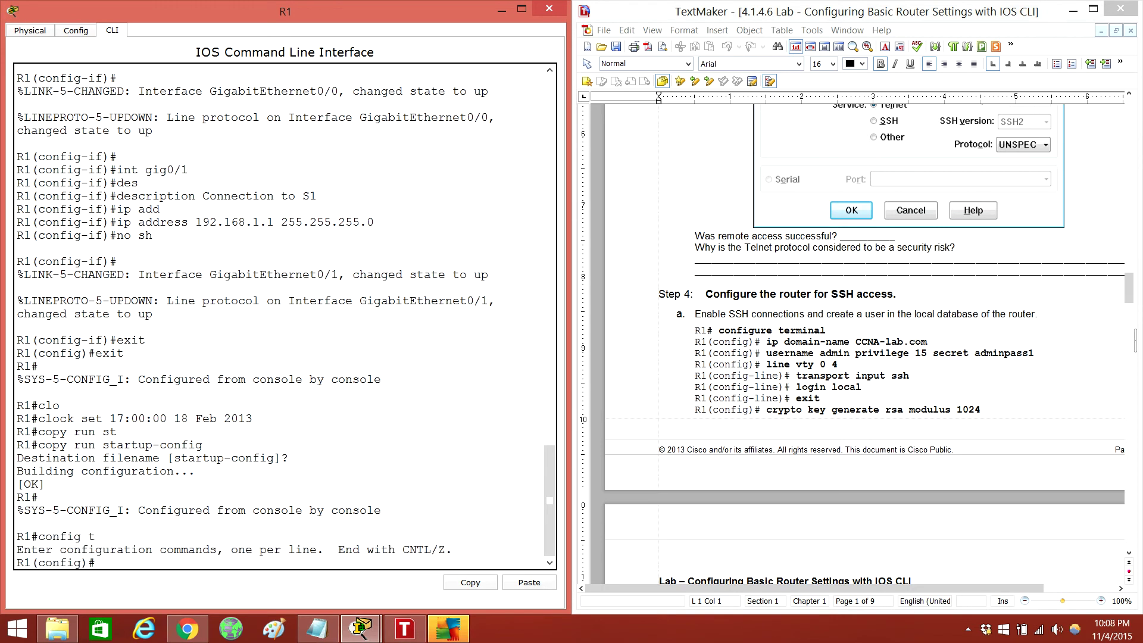
text(ip domain-na)
key(Tab)
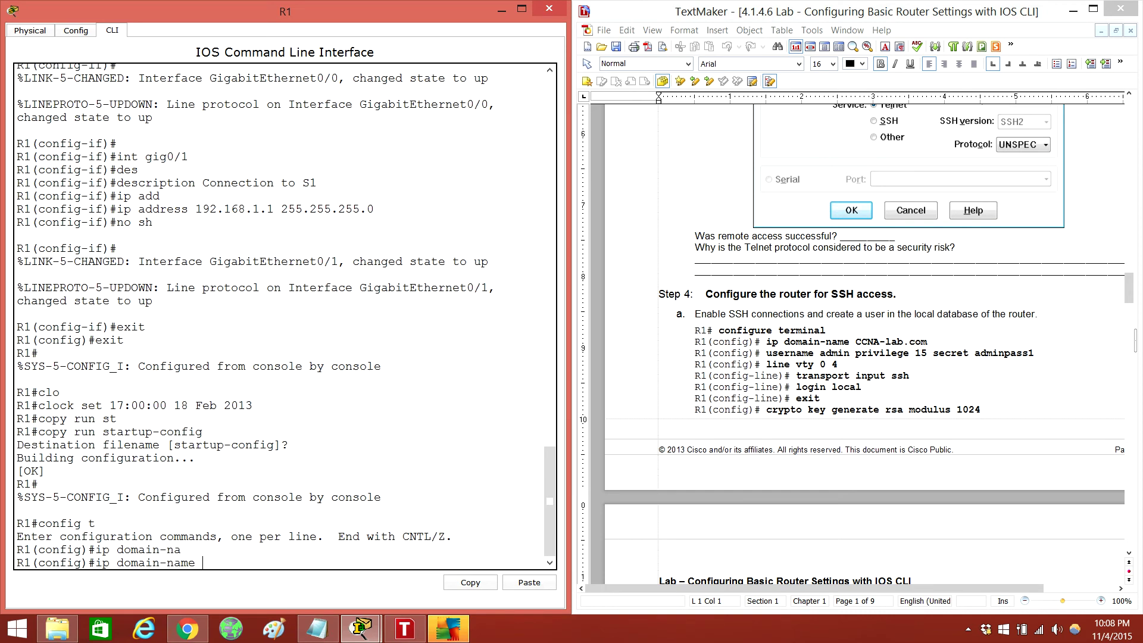
text(CCNA-lab.com)
key(Return)
Create local user admin with privilege 15 and a secret password
text(user)
text(n)
key(Tab)
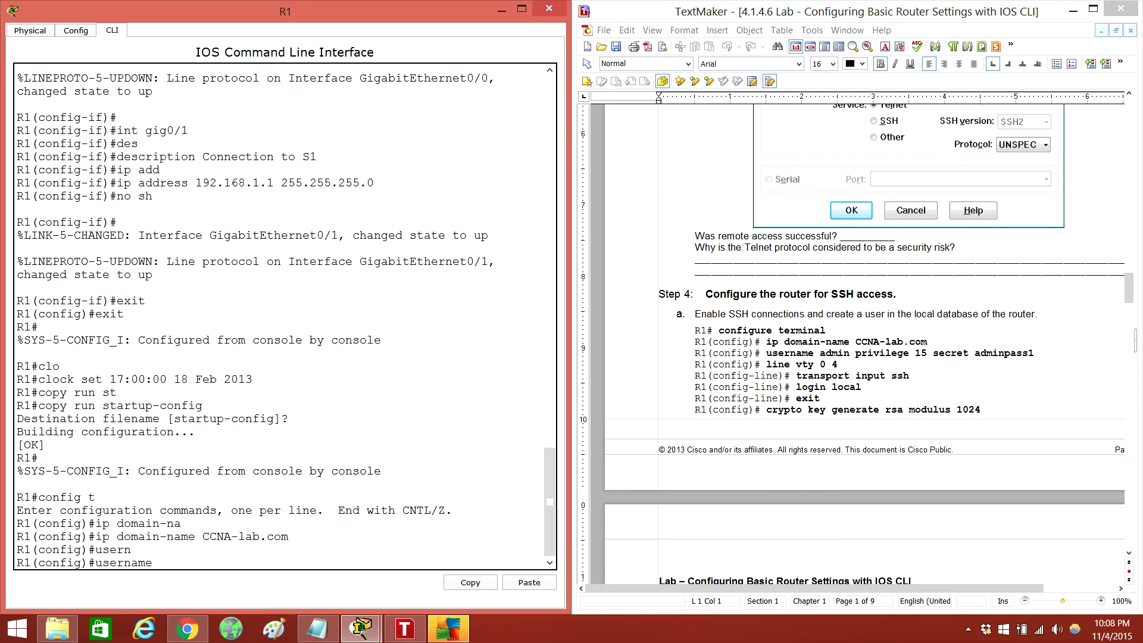
text(admin pri)
key(Tab)
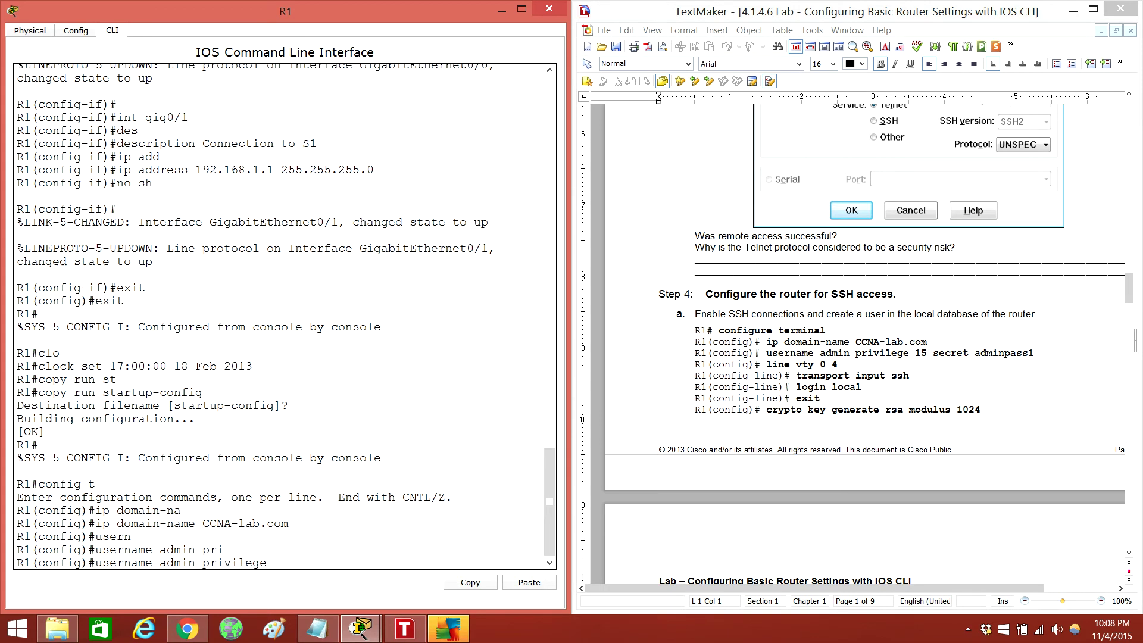
text(15 sec)
key(Tab)
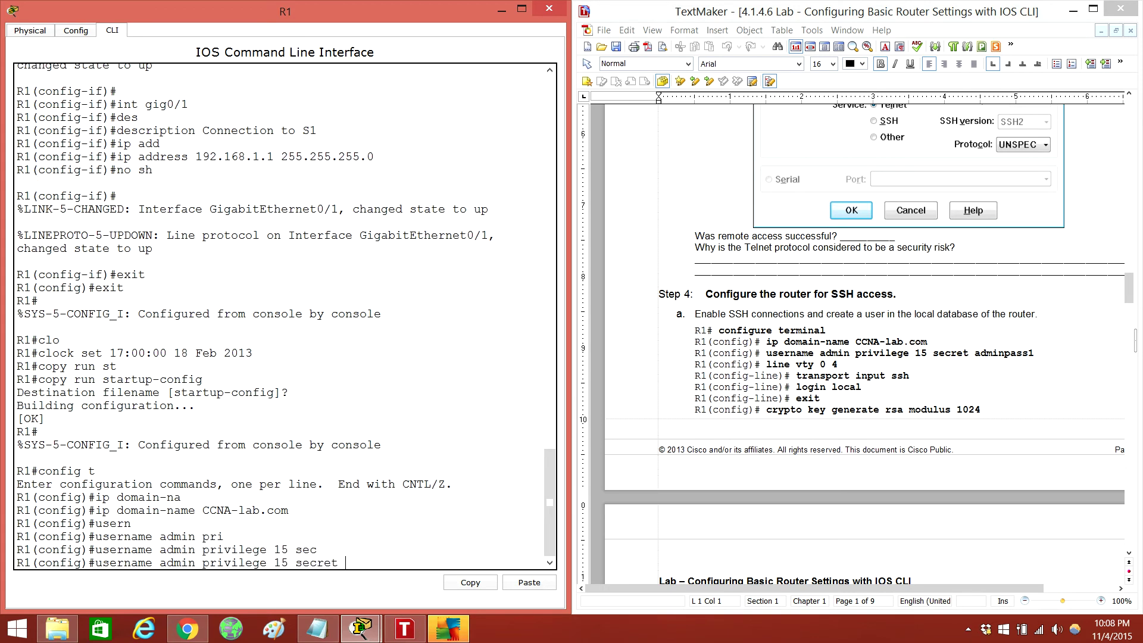
text(adminpass1)
key(Return)
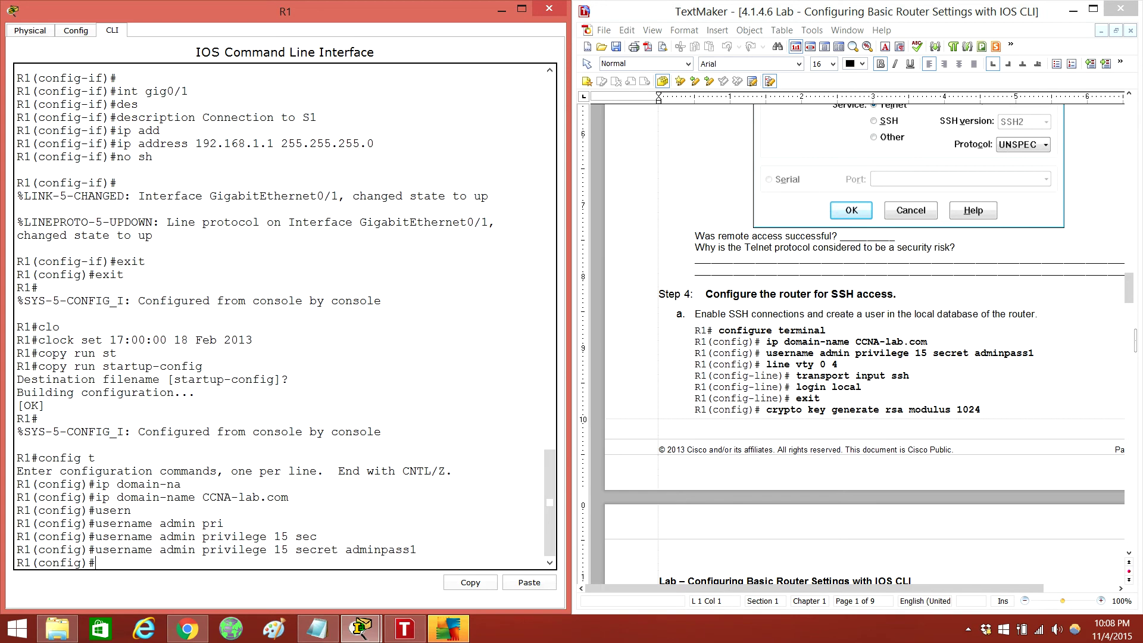
Set VTY lines 0–4 to SSH-only transport with local login, then exit
text(lint)
text(e vty)
text( 0 4)
key(Return)
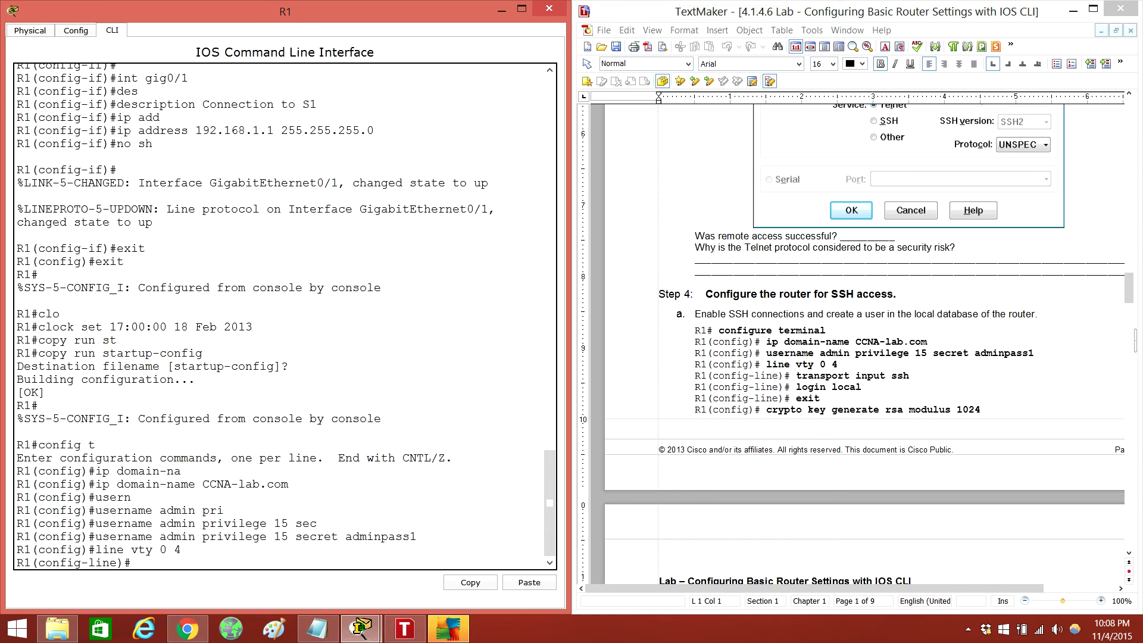
text(tr)
key(Tab)
text(in)
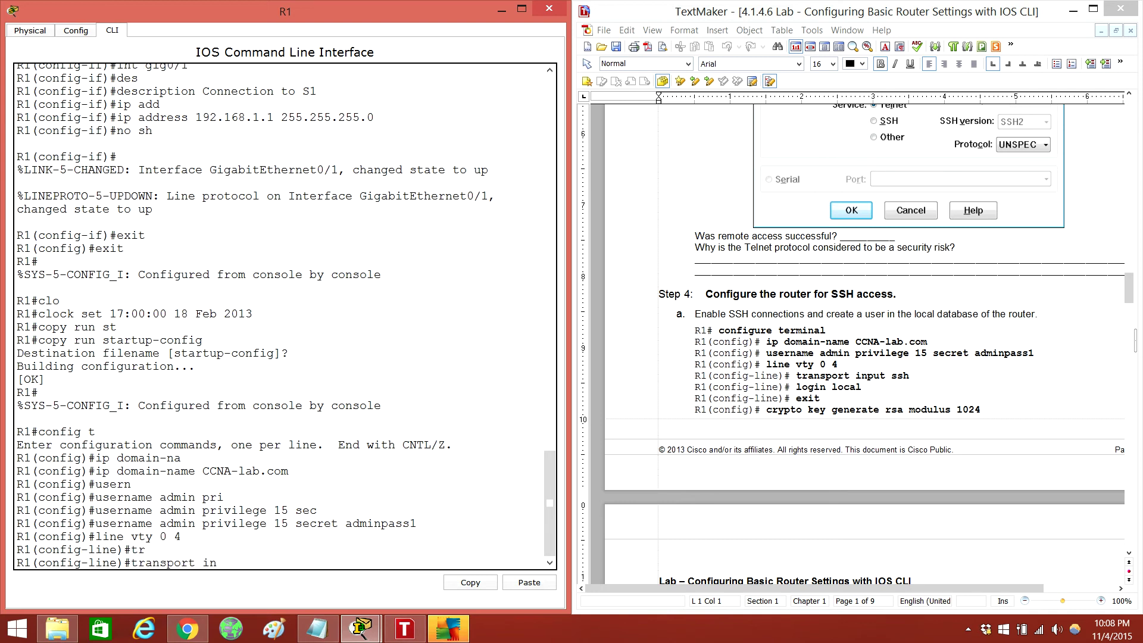
key(Tab)
text(ssh)
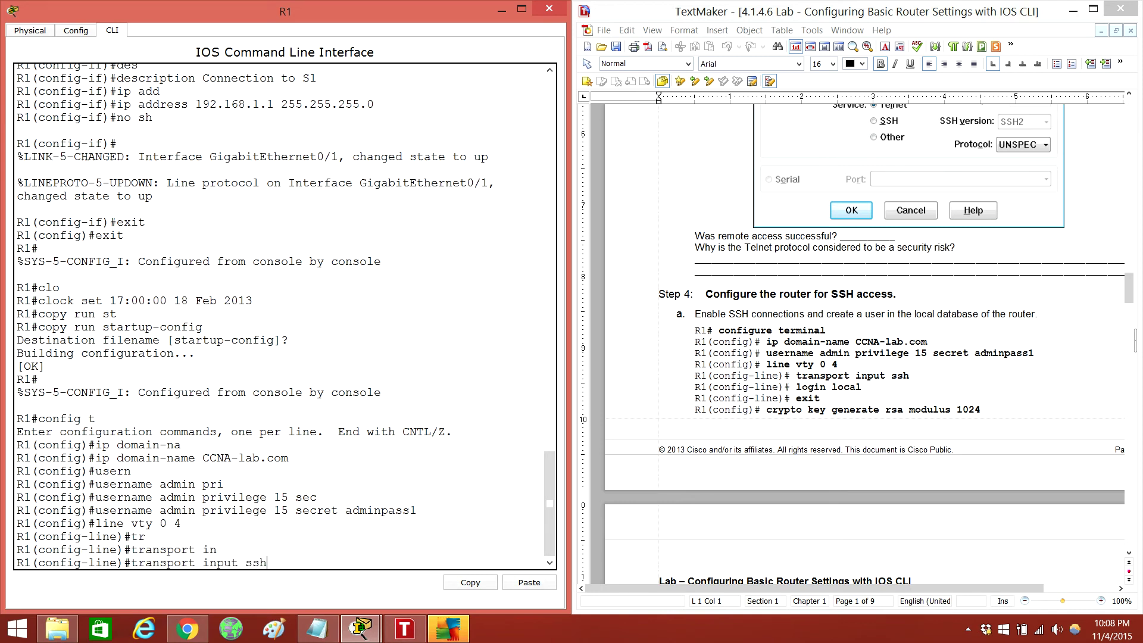
key(Return)
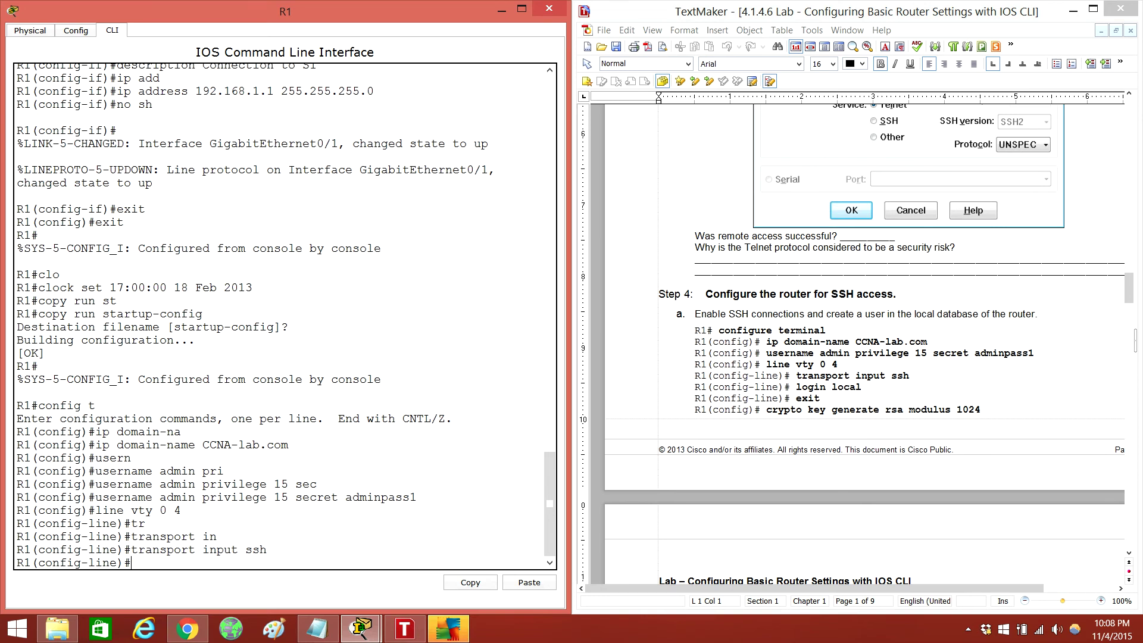
text(login local)
key(Return)
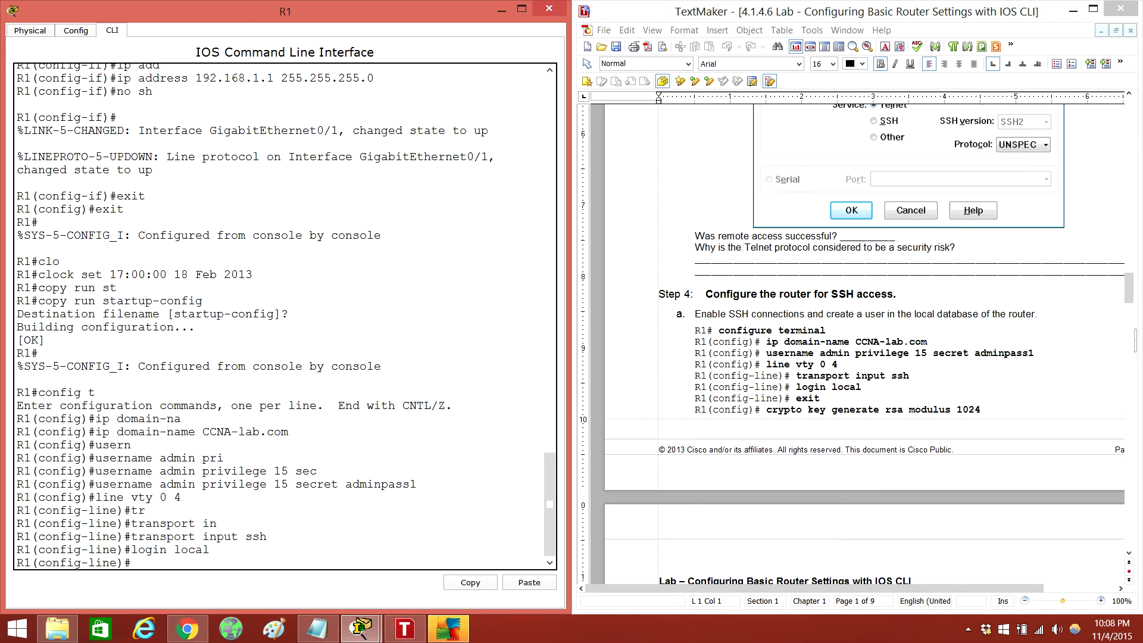
text(exit)
key(Return)
Run crypto key generate rsa on R1 with a 1024-bit modulus
text(cy)
key(BackSpace)
text(ry)
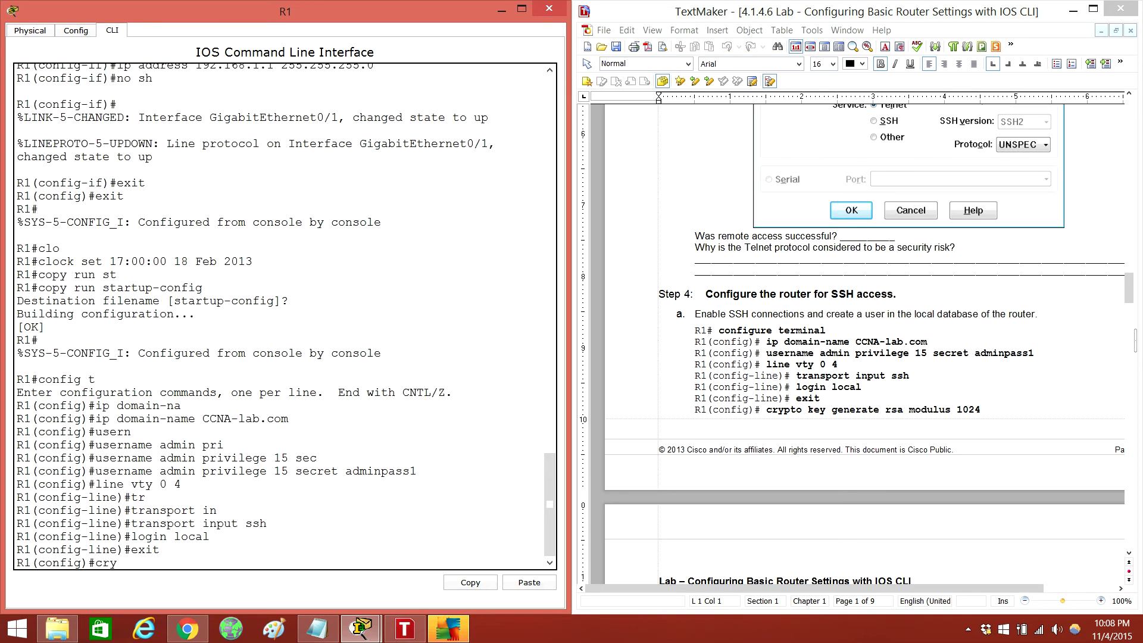
key(Tab)
text(key)
key(Tab)
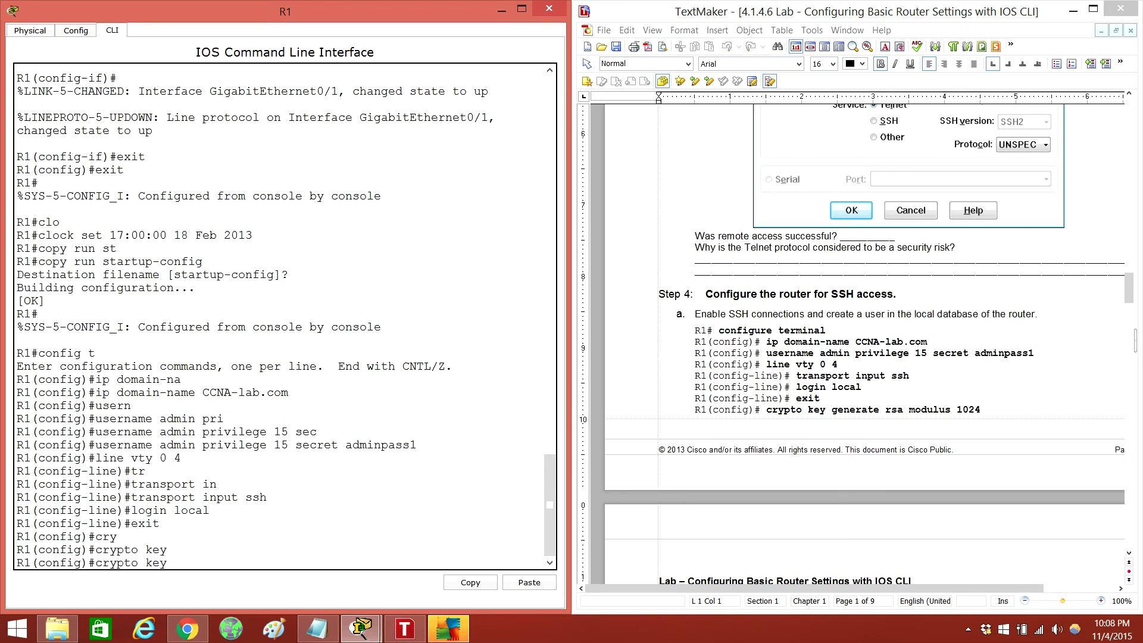
text(ge)
key(Tab)
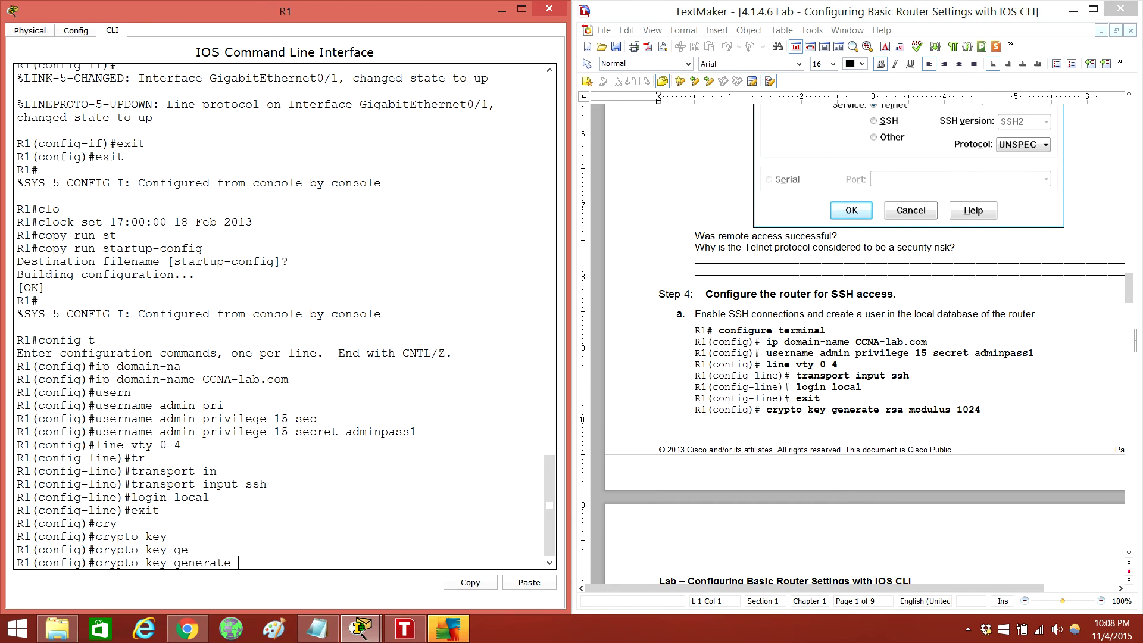
text(rs)
key(Tab)
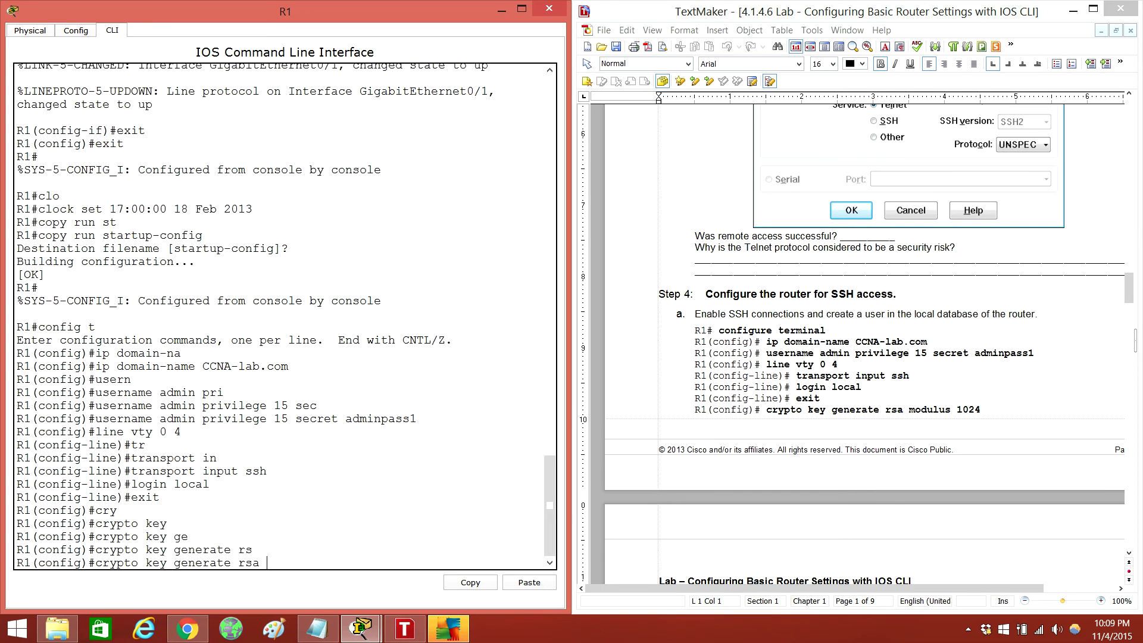
key(Return)
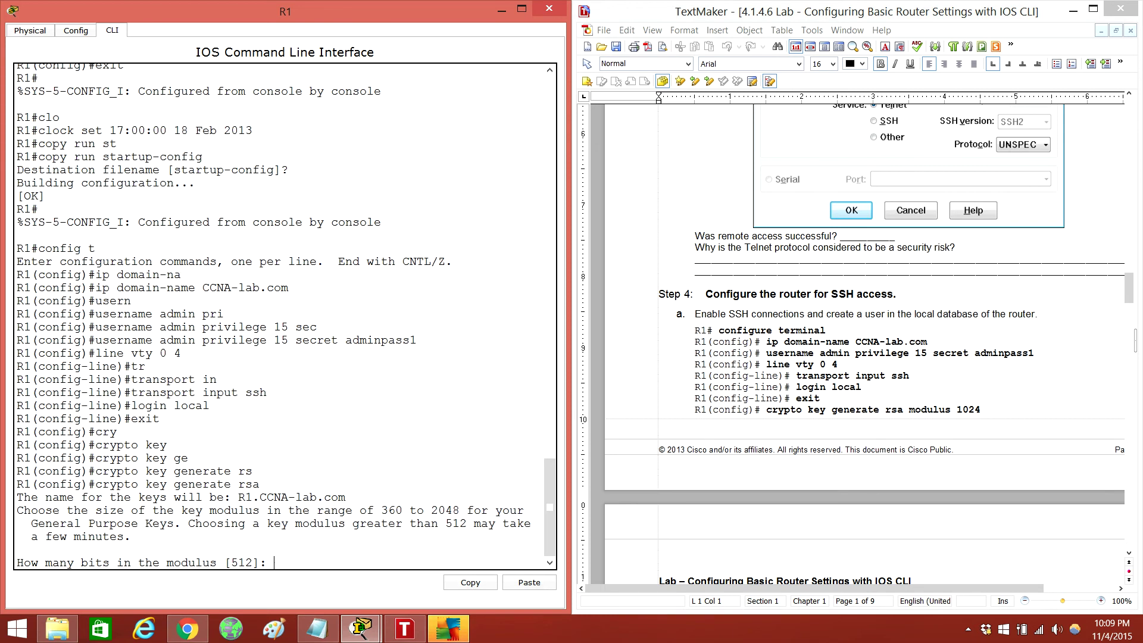
text(1024')
key(BackSpace)
key(Return)
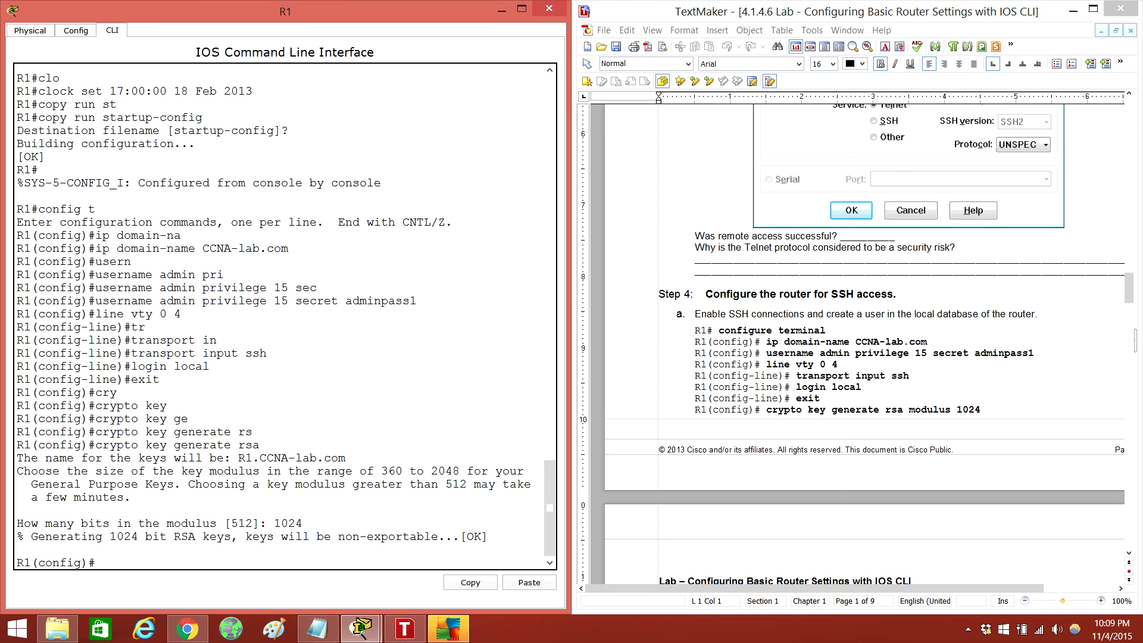
drag(1128, 289, 1128, 322)
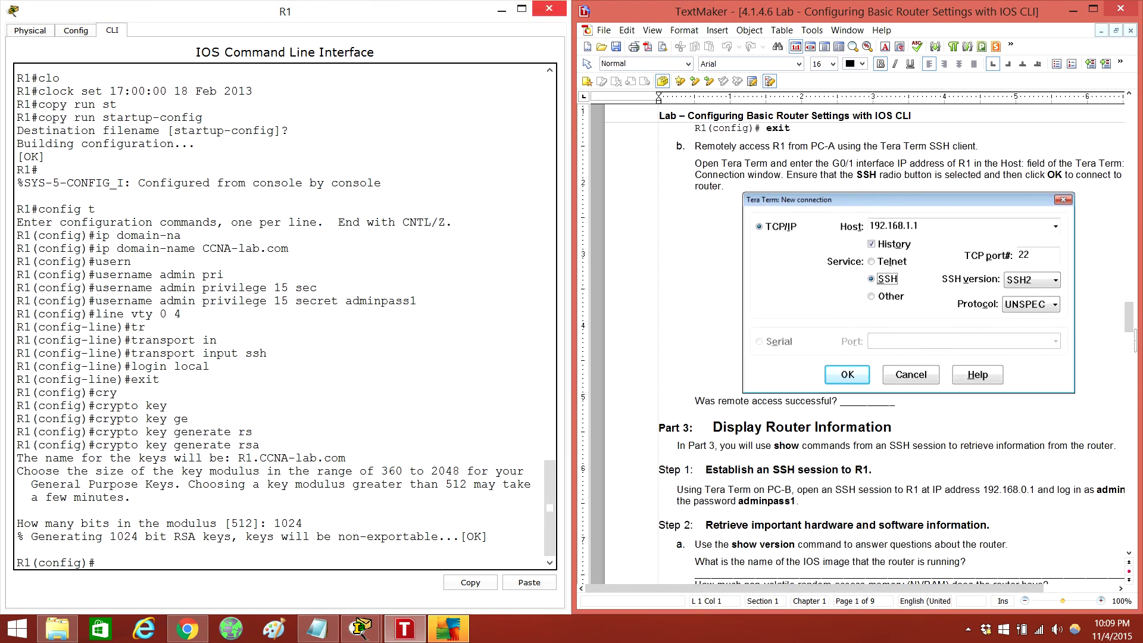
click(549, 8)
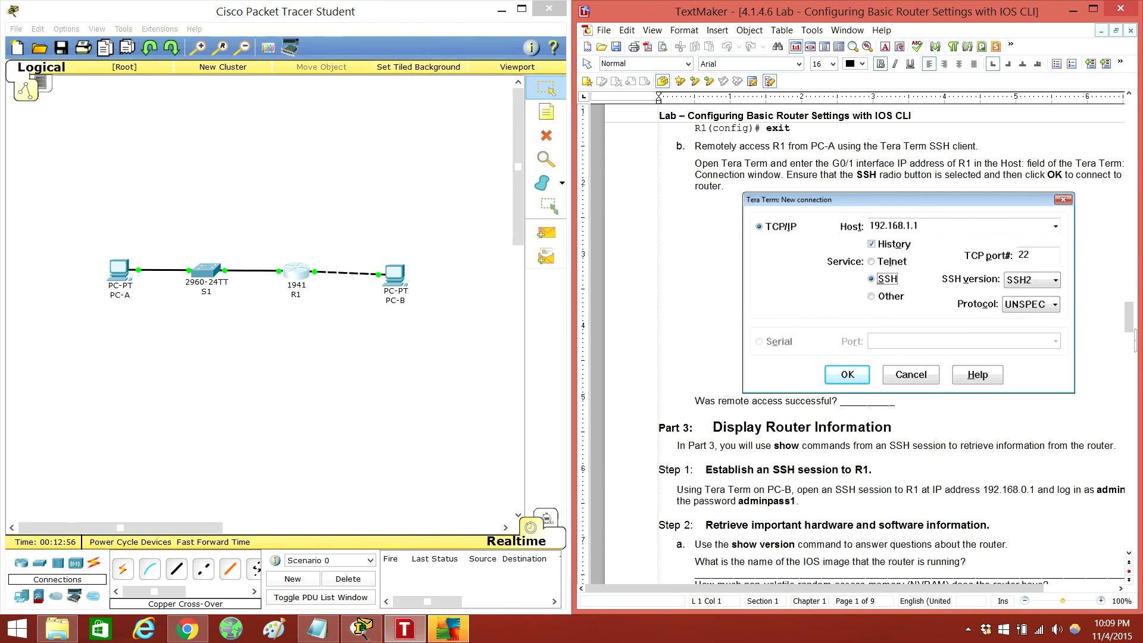
From PC-A's Command Prompt, run ssh -l admin 192.186.1.1; the connection times out
click(119, 269)
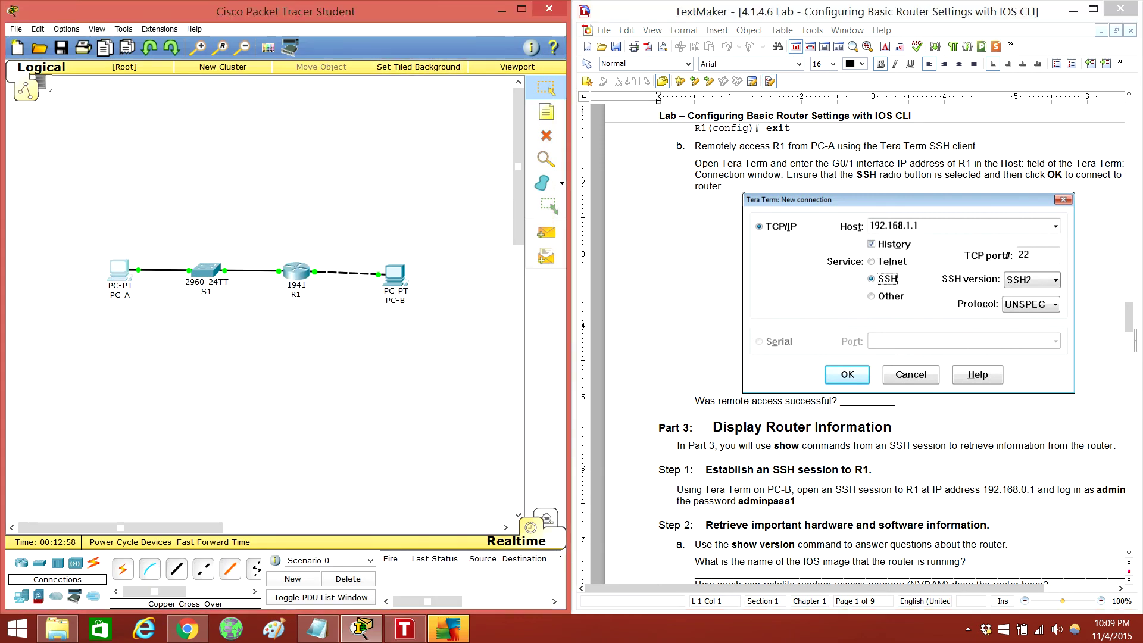
drag(297, 185, 211, 182)
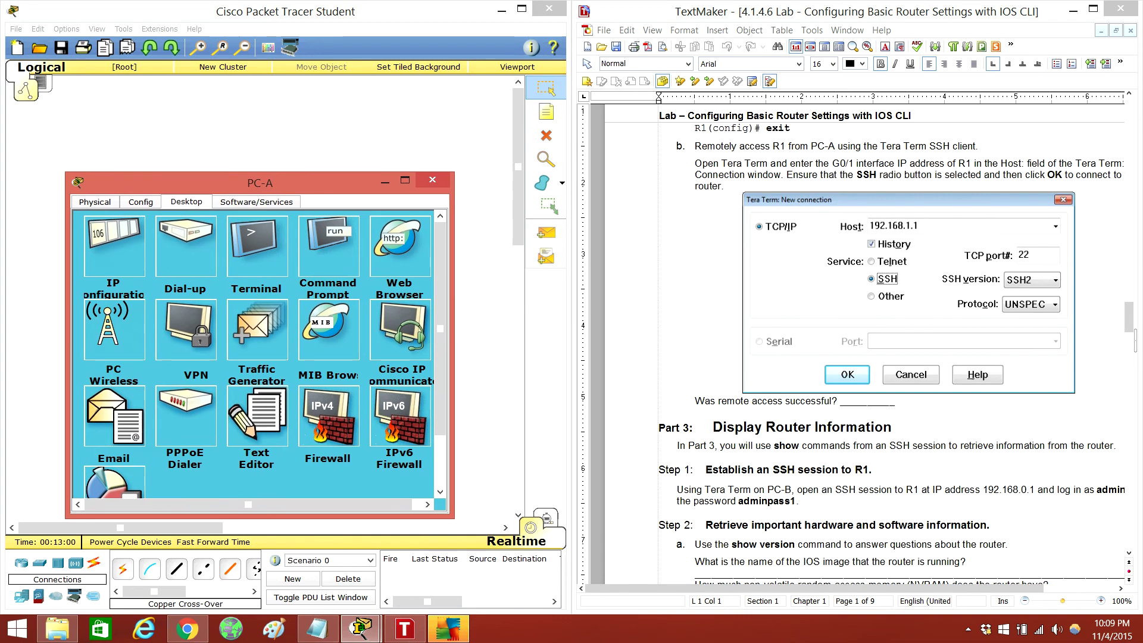
click(328, 247)
text(ssh)
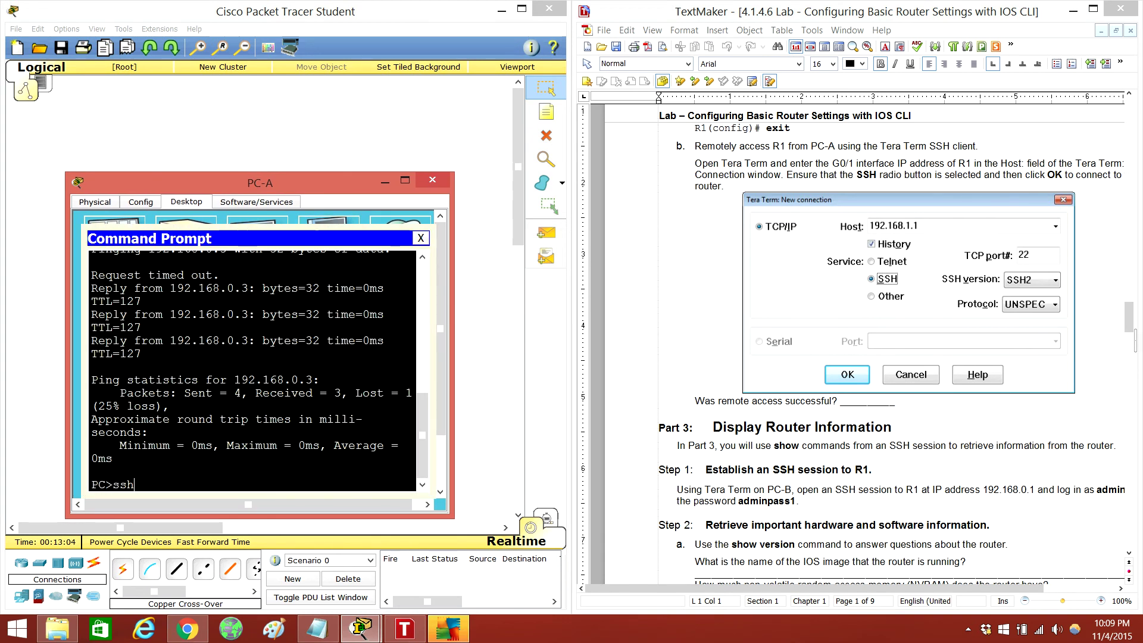
key(Return)
text(ssh -l)
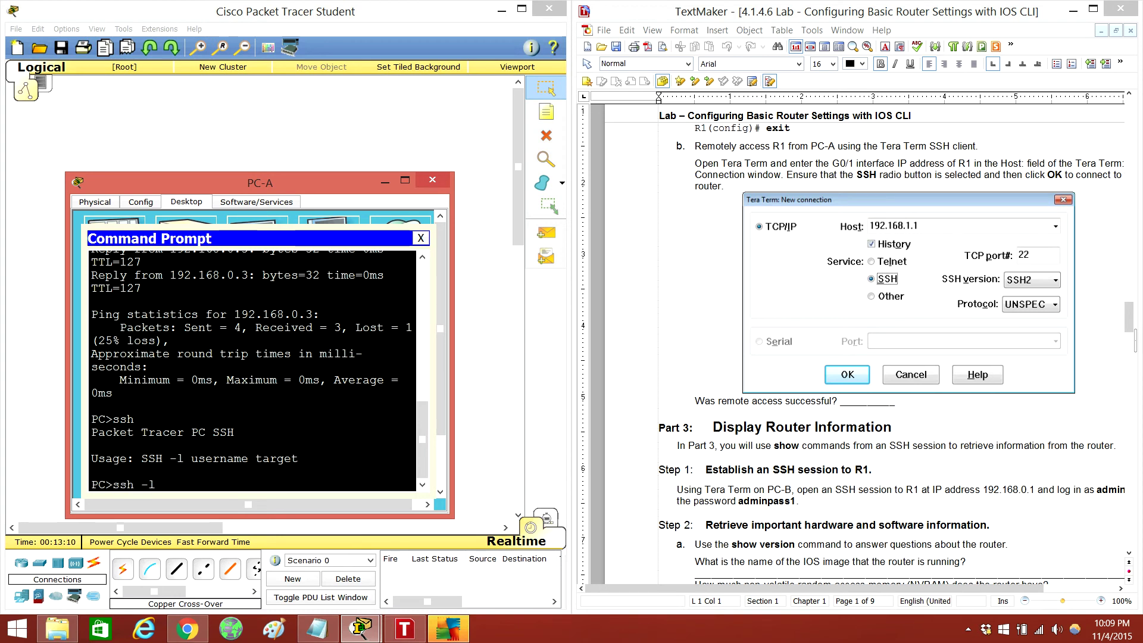
text( admin)
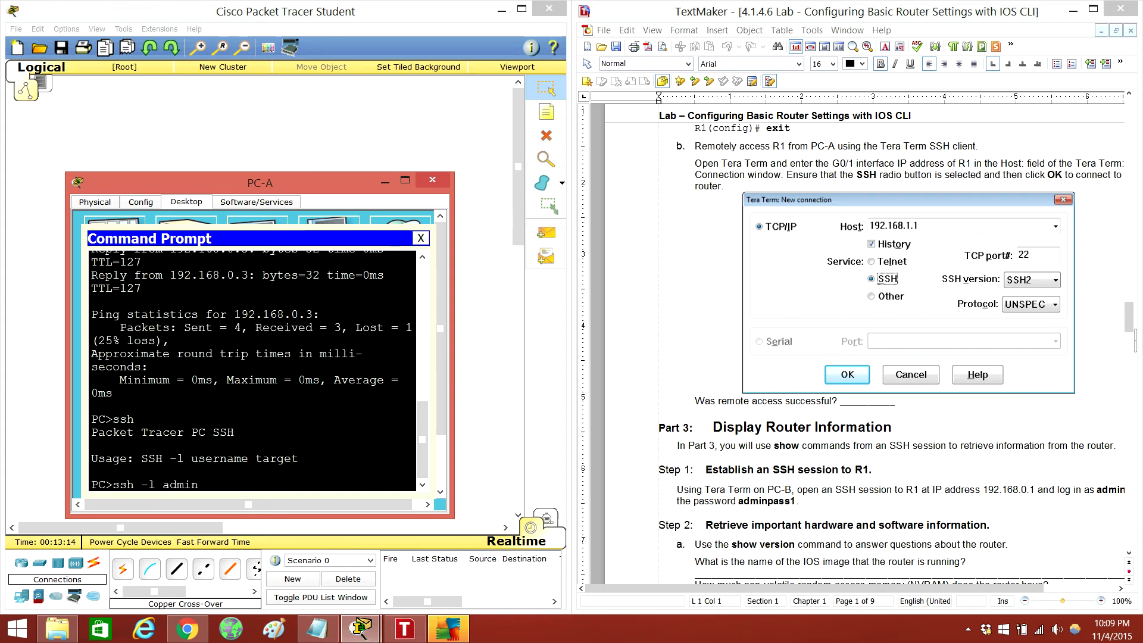
text( 192.186.1.1)
key(Return)
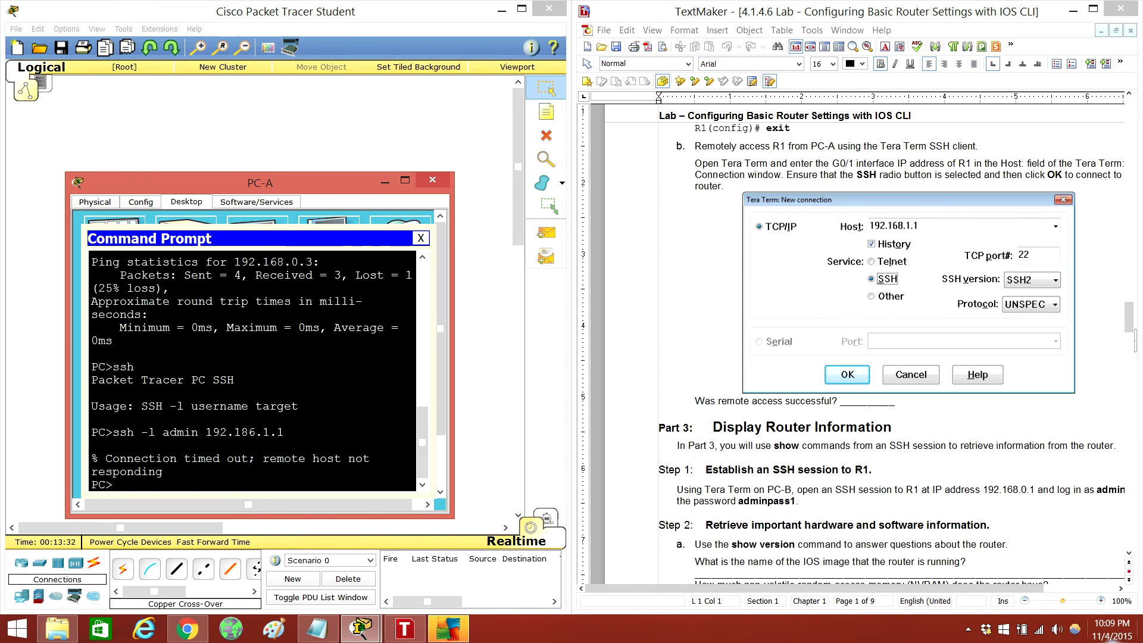
After checking the lab handout, ping R1 at 192.168.1.1 from PC-A
key(alt+Tab)
scroll(851, 345, right, 2)
scroll(851, 346, left, 1)
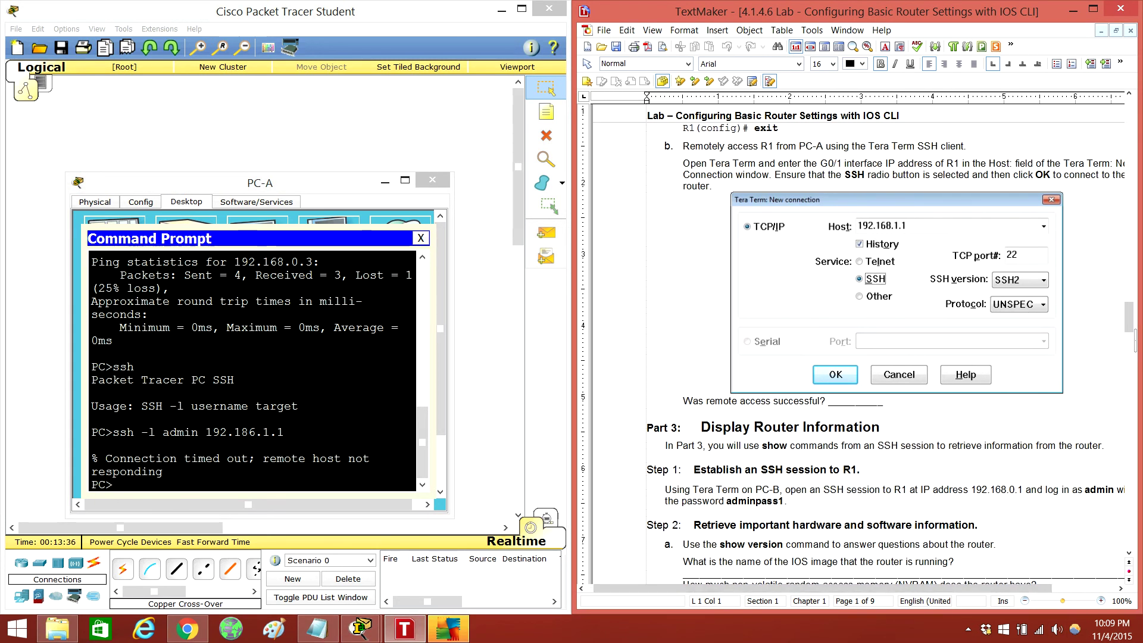
key(alt+Tab)
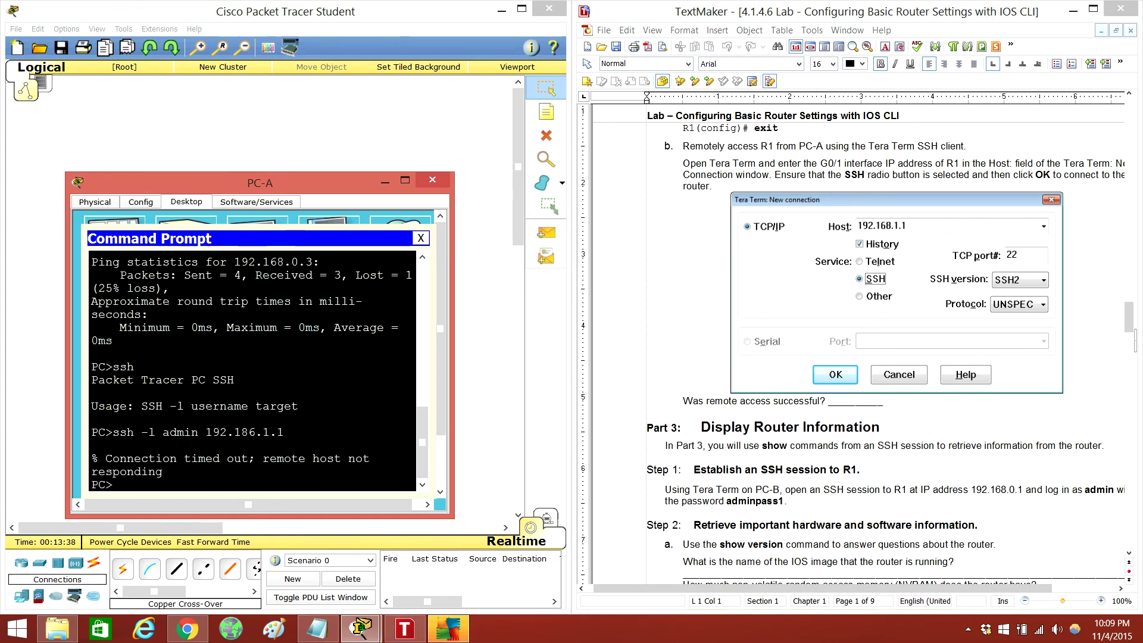
text(o)
key(BackSpace)
text(ping 192)
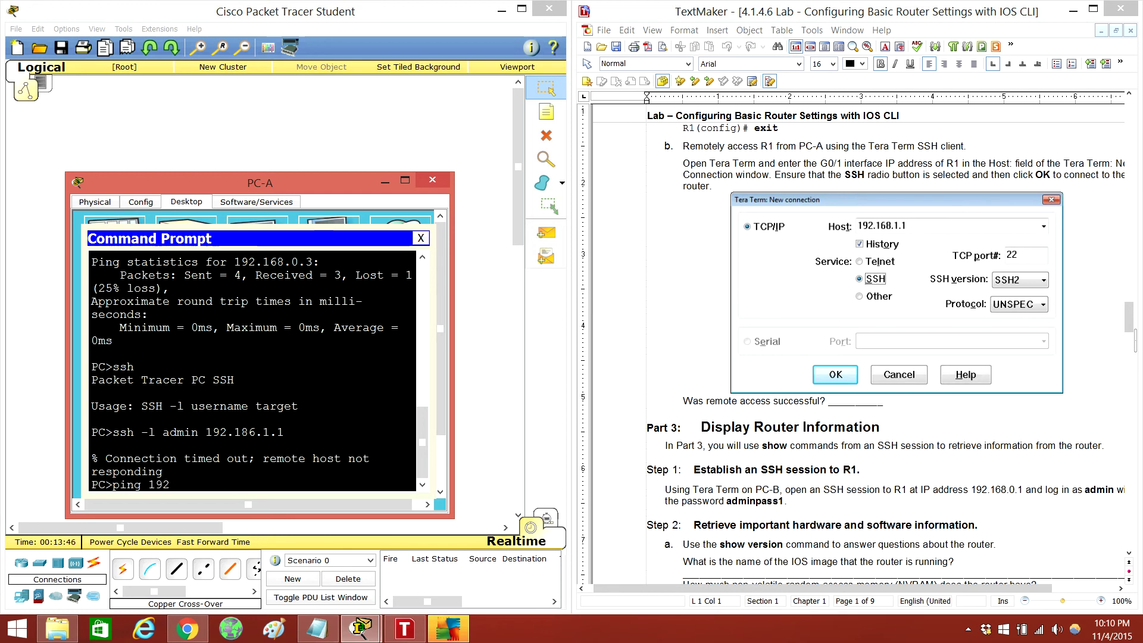
text(.168.1.1)
key(Return)
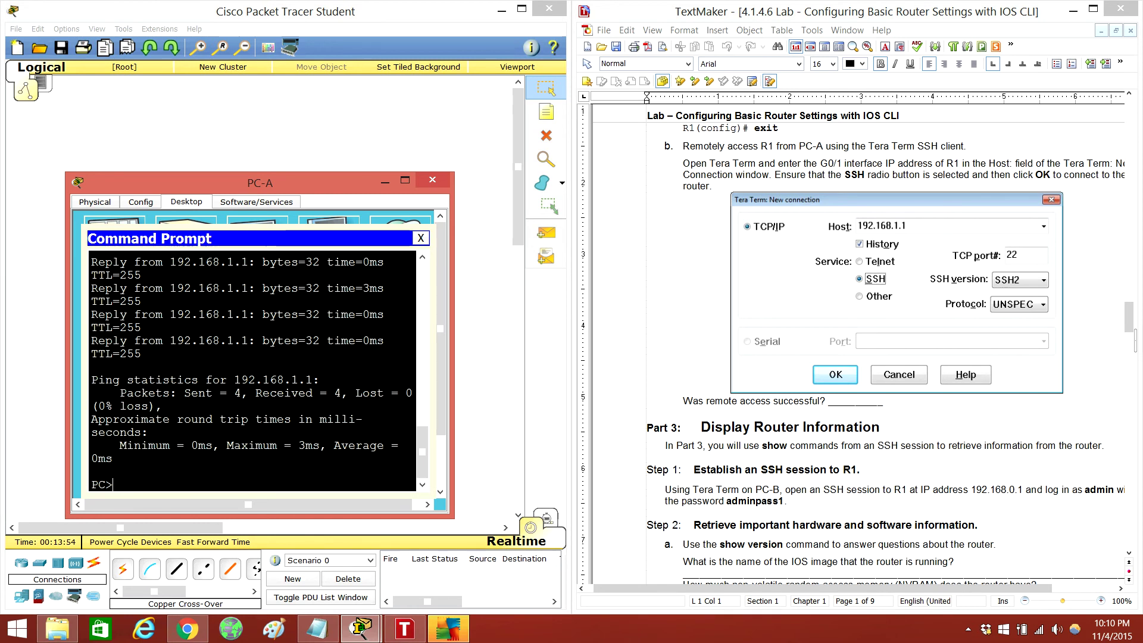
SSH into R1 as admin at 192.168.1.1 and enter the password
text(ssh -l a)
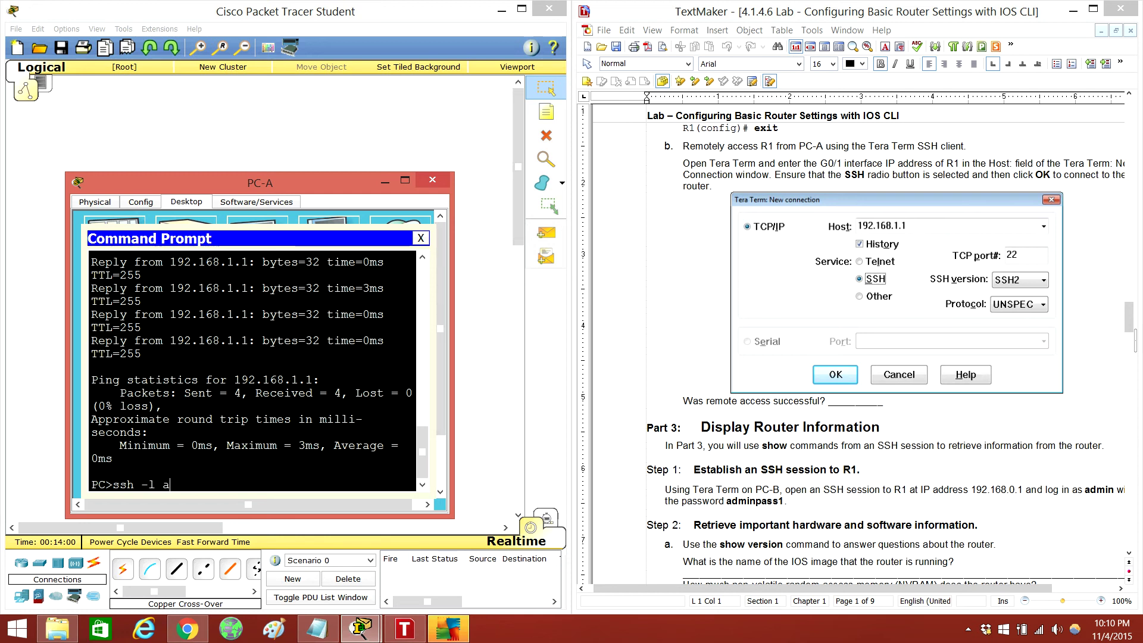
text(dmin 192.1)
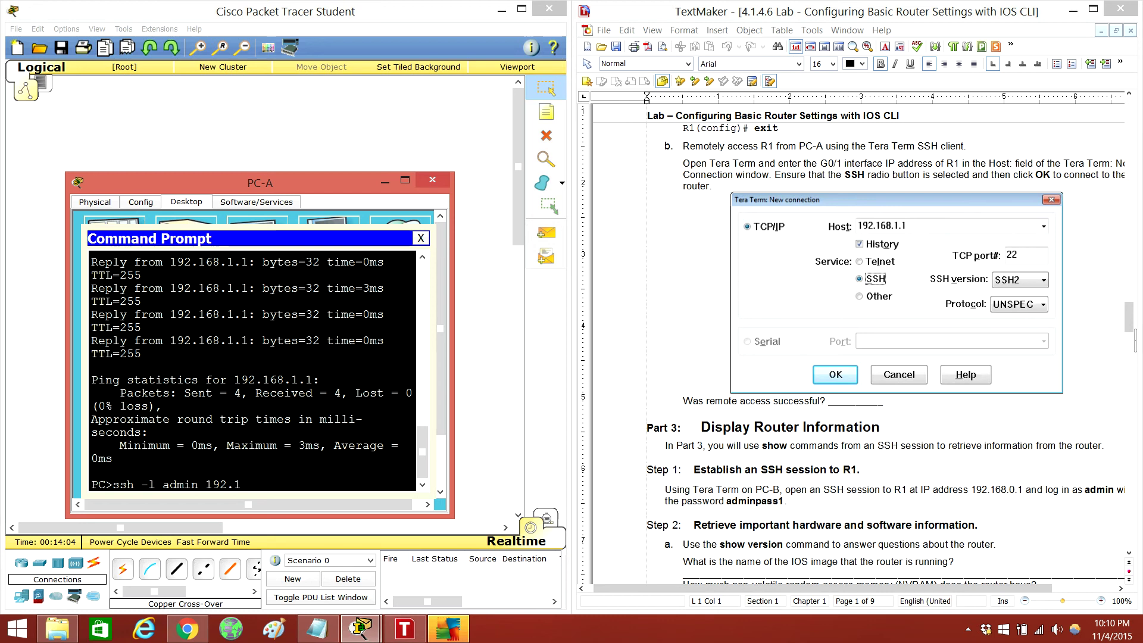
text(68.1.1)
key(Return)
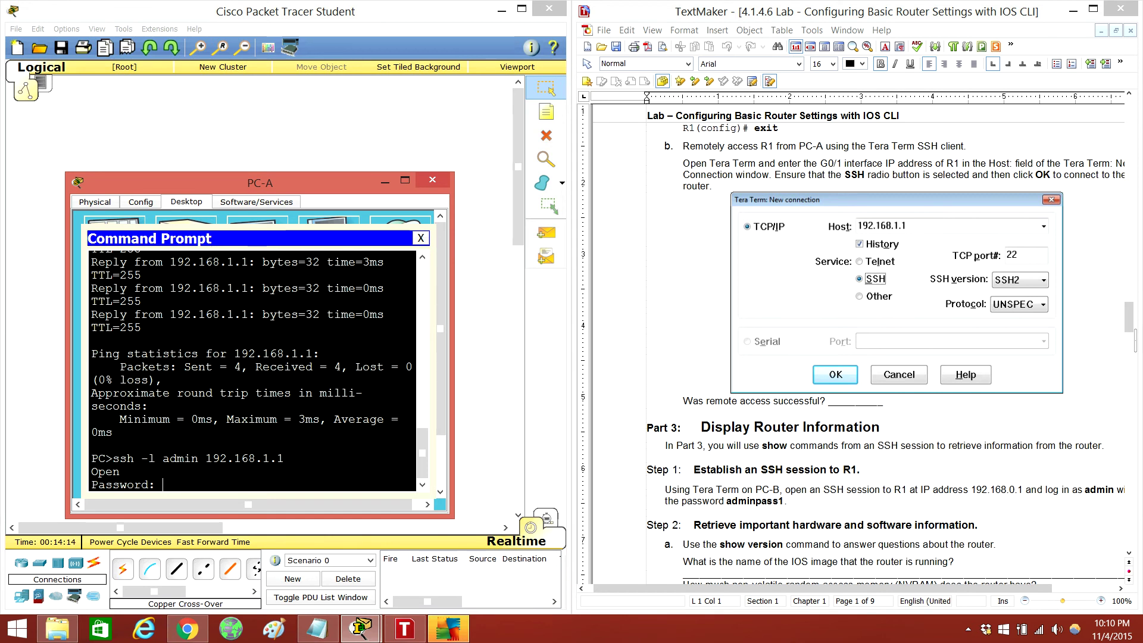
key(Return)
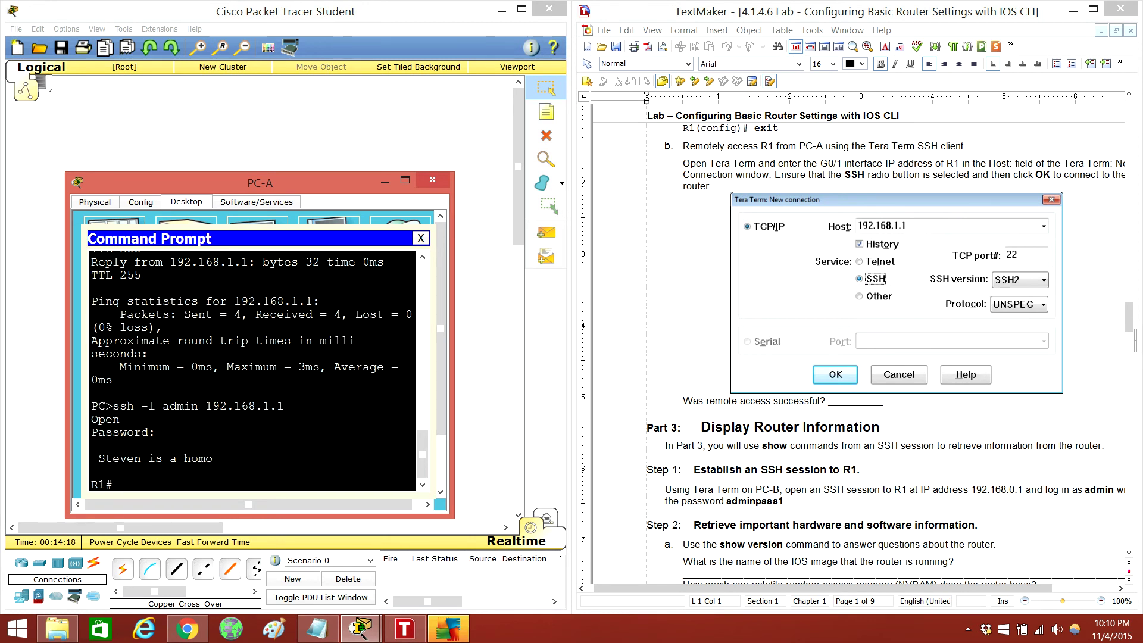
Scroll the handout to Part 4, Step 1 listing R1's G0/0 IPv6 commands
scroll(855, 344, down, 8)
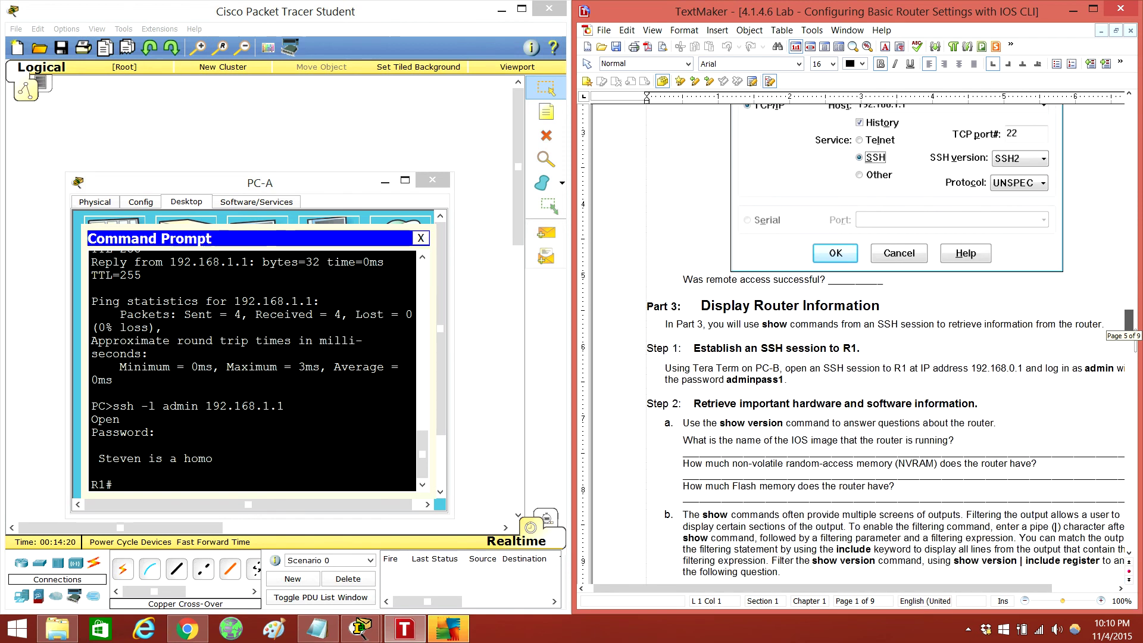
scroll(856, 344, down, 3)
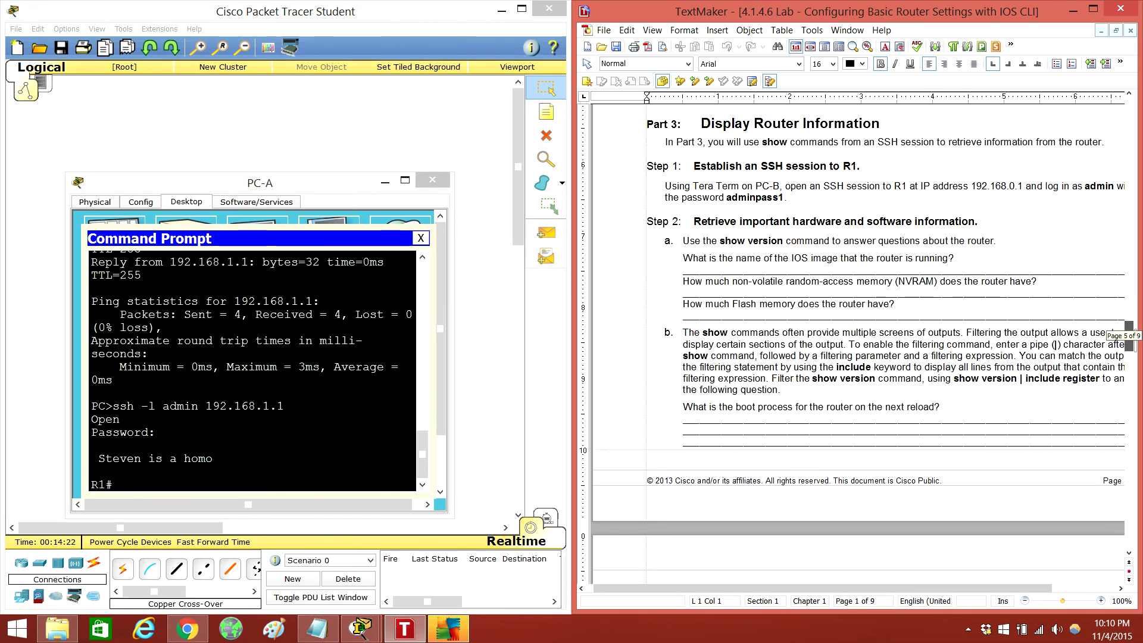
scroll(856, 343, up, 2)
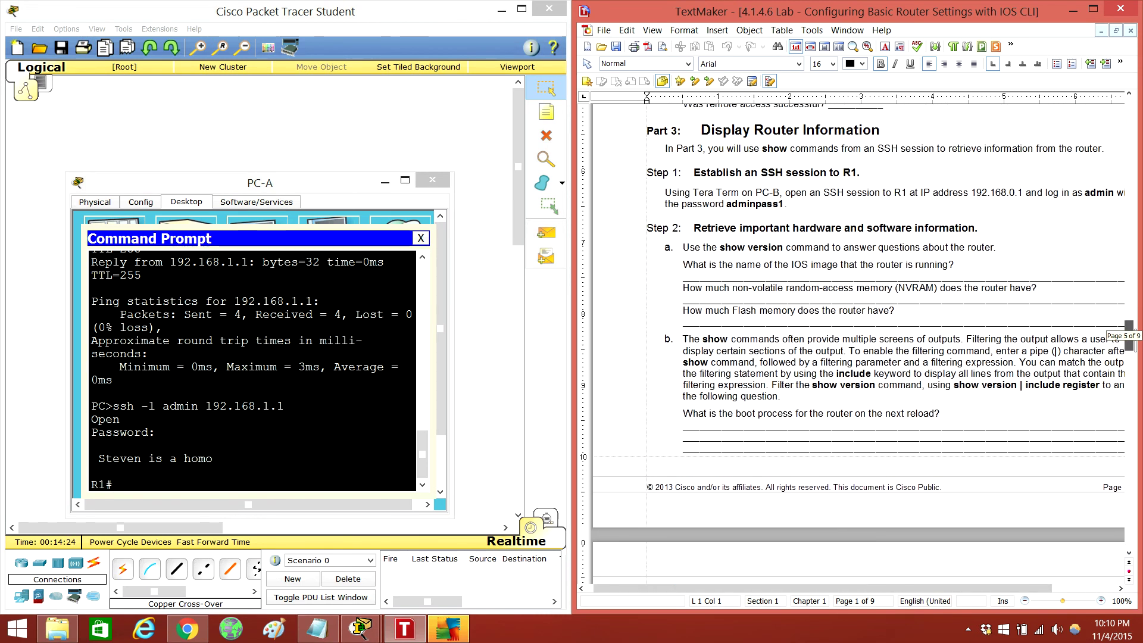
scroll(855, 343, down, 8)
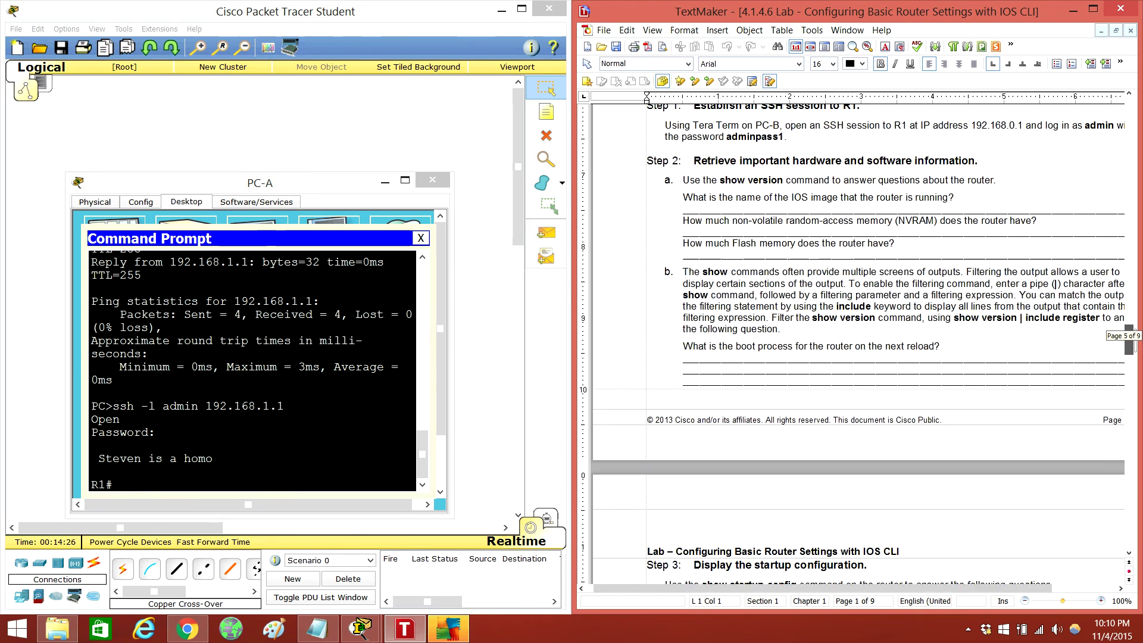
scroll(856, 343, down, 5)
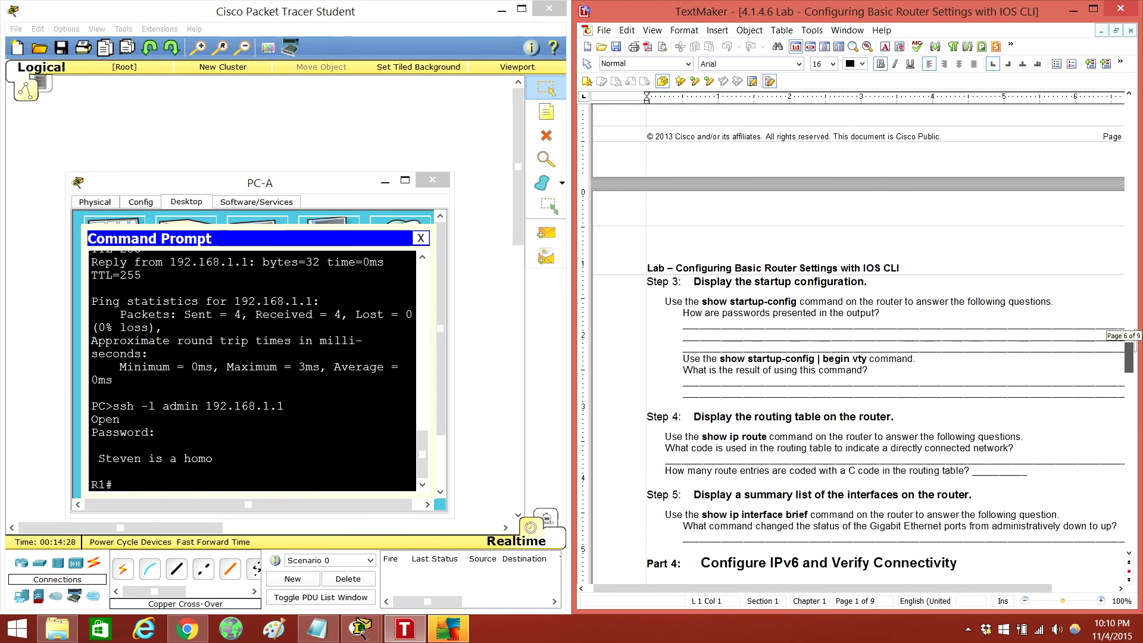
scroll(856, 344, down, 5)
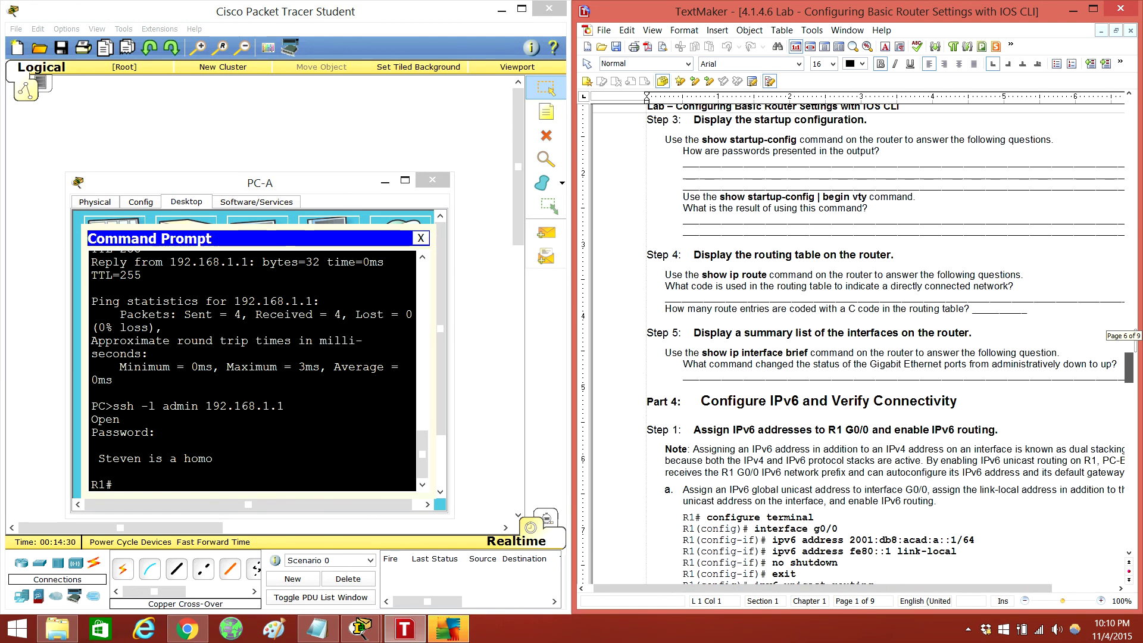
scroll(856, 343, down, 3)
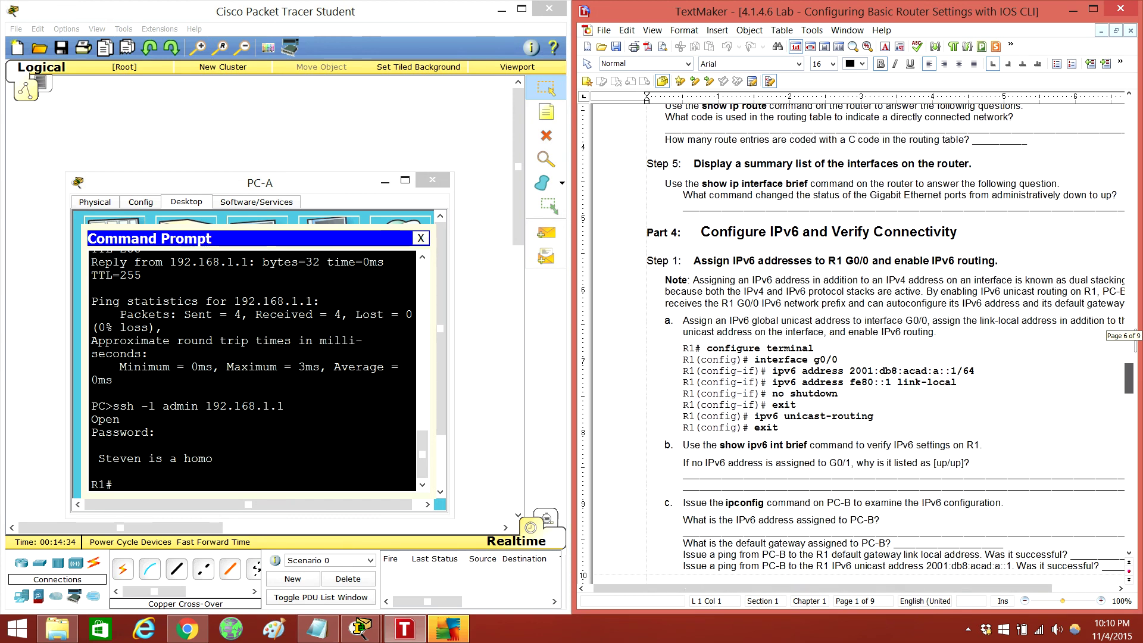
scroll(856, 343, up, 10)
scroll(856, 344, down, 9)
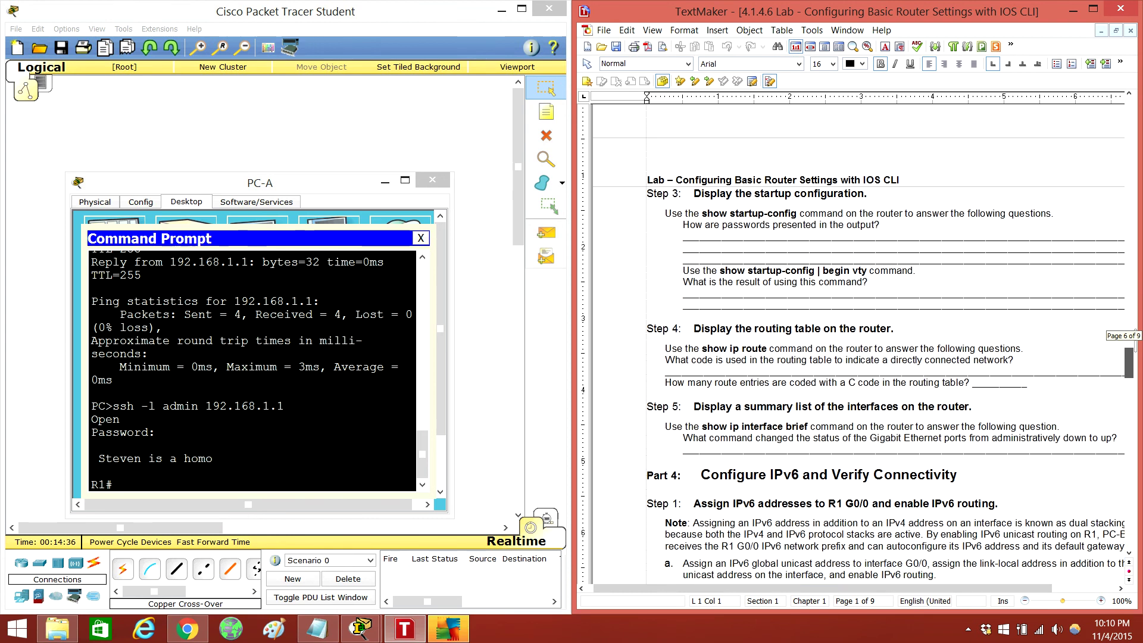
scroll(856, 343, up, 3)
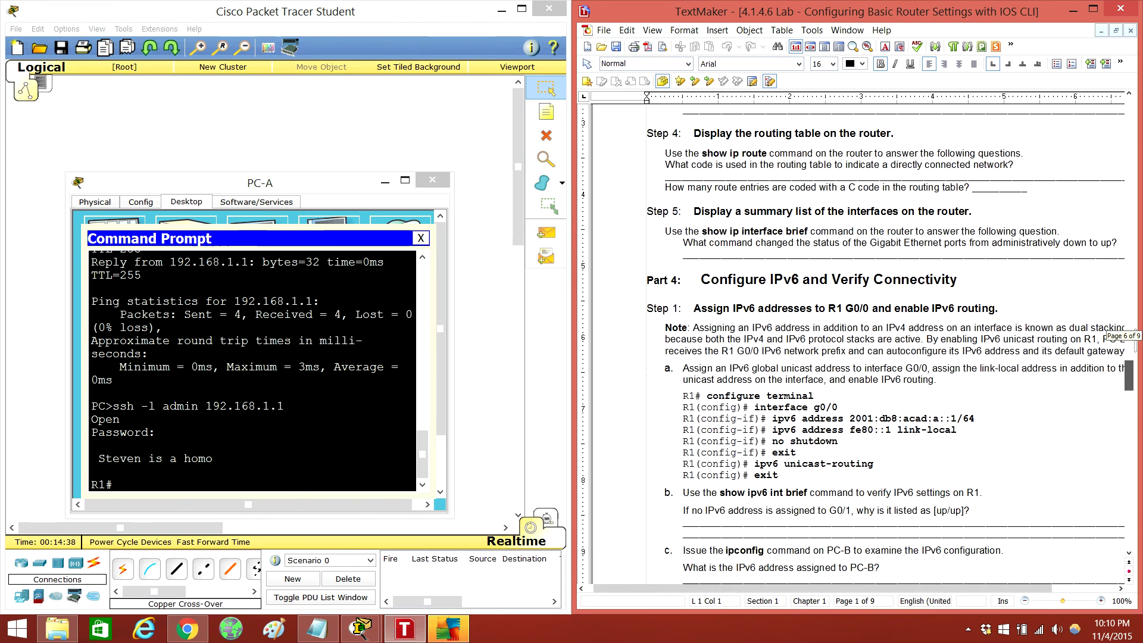
scroll(856, 343, down, 2)
scroll(855, 343, up, 4)
scroll(855, 344, down, 4)
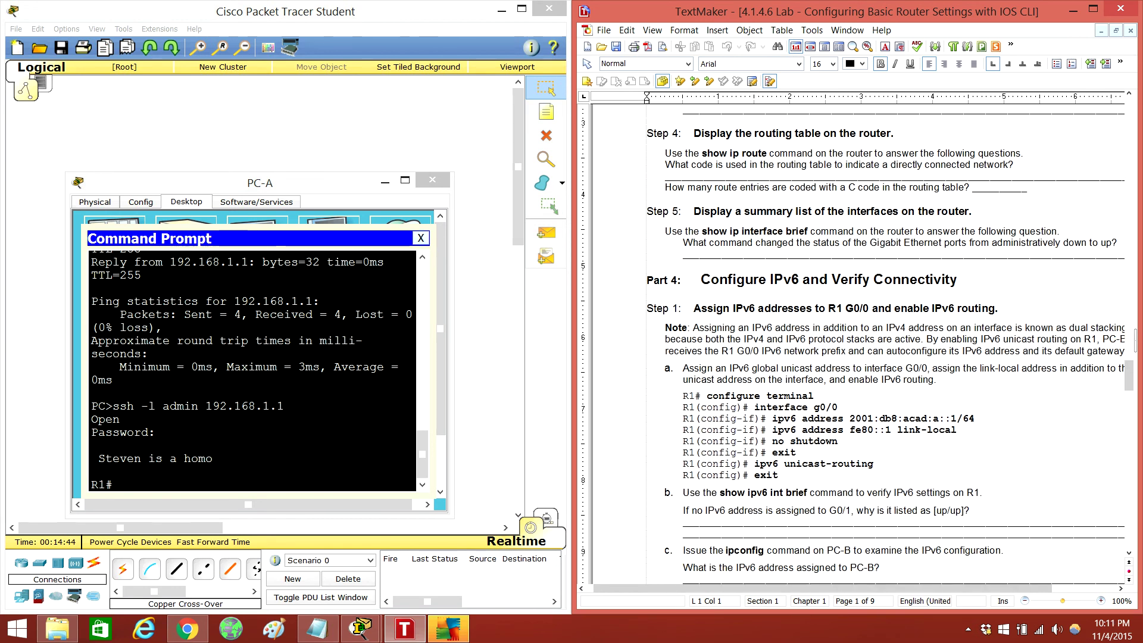
click(420, 237)
Assign IPv6 address 2001:db8:acad:a::1/64 to R1's interface G0/0
click(432, 180)
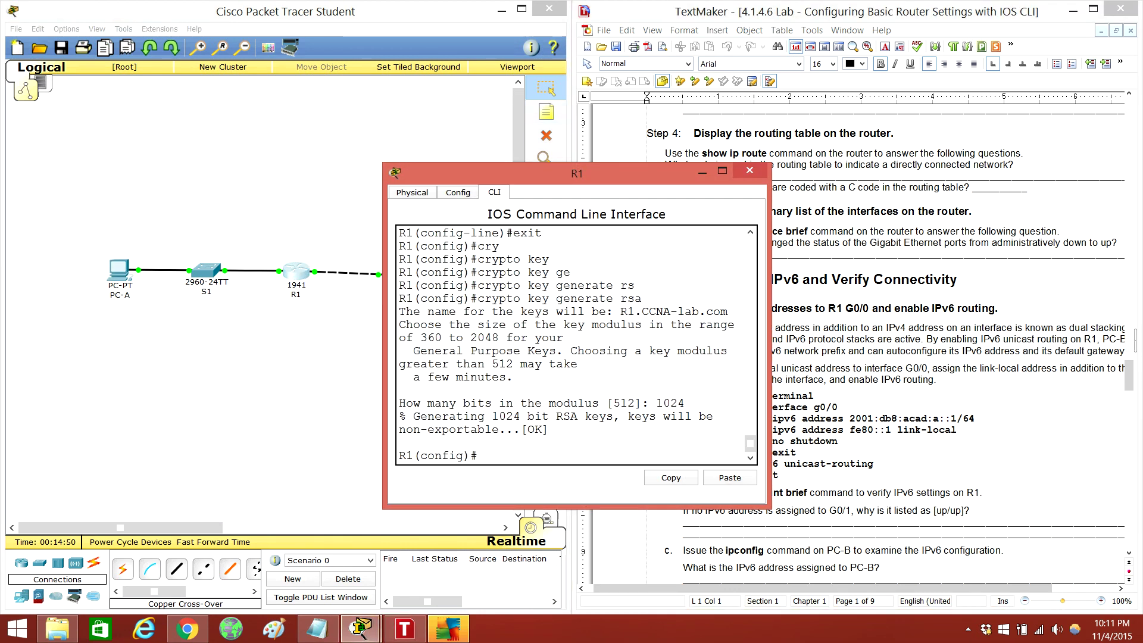
drag(577, 173, 309, 158)
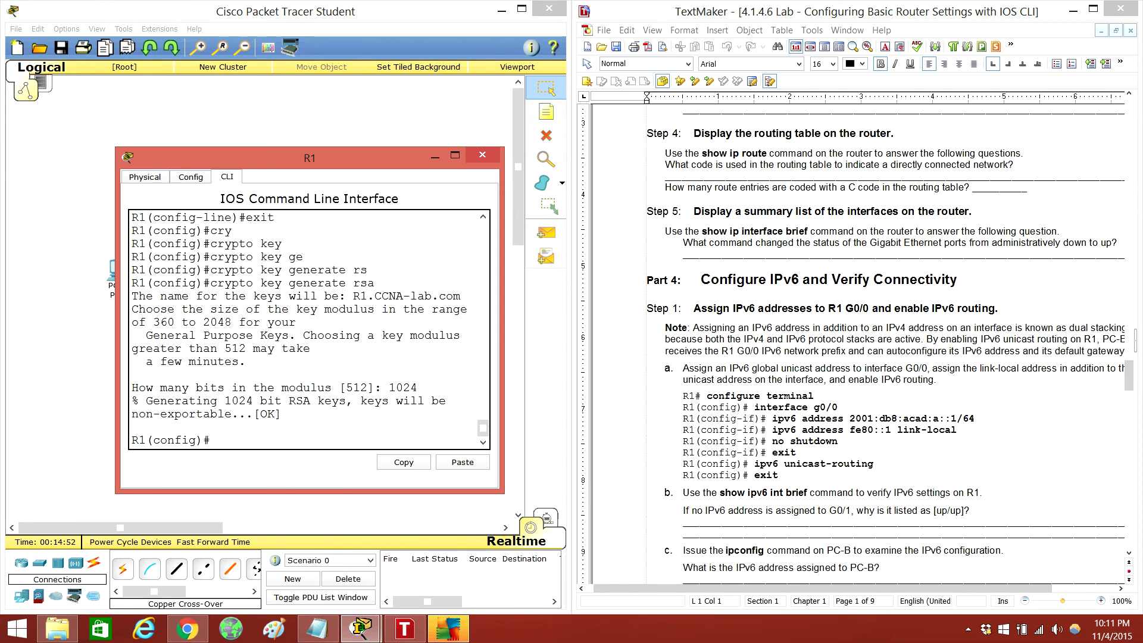
text(int g0/0)
key(Return)
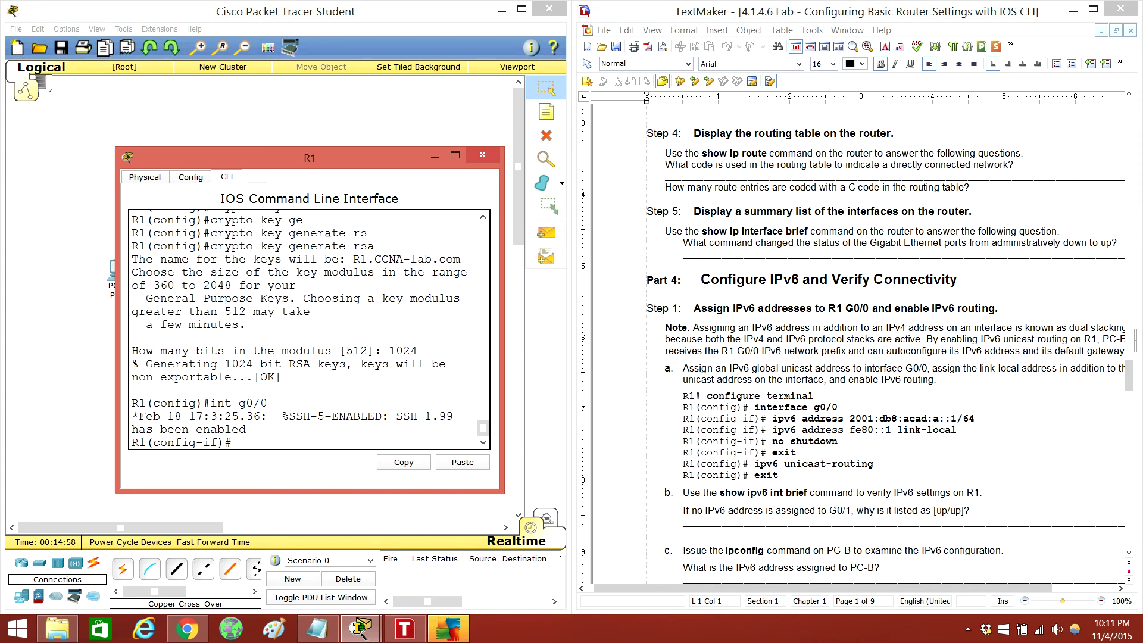
key(Return)
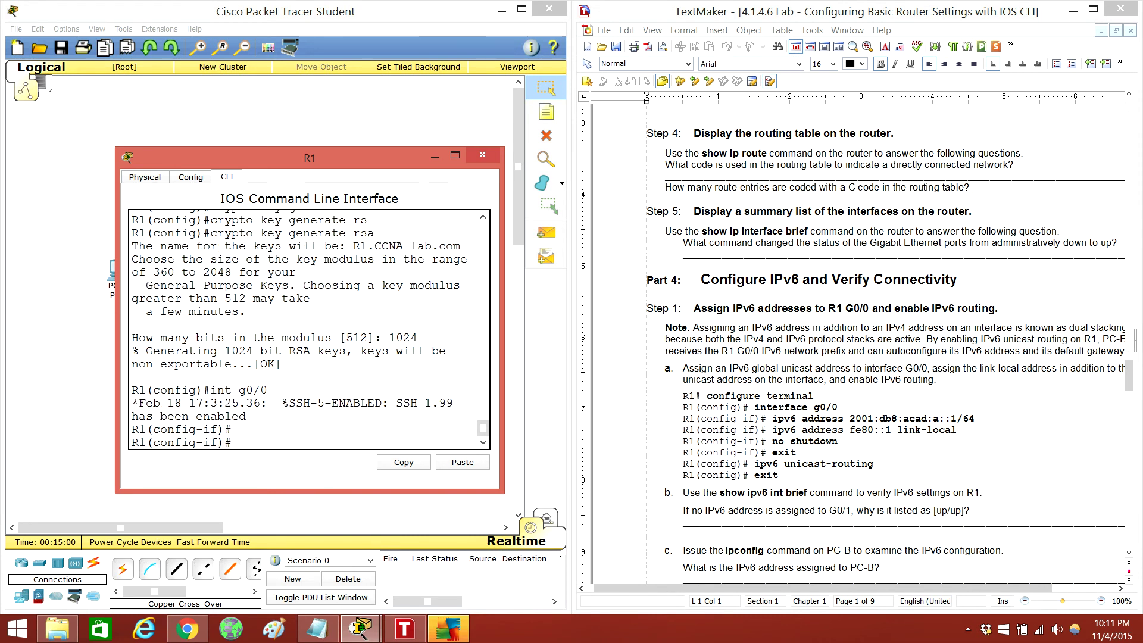
text(ipv6 add)
key(Tab)
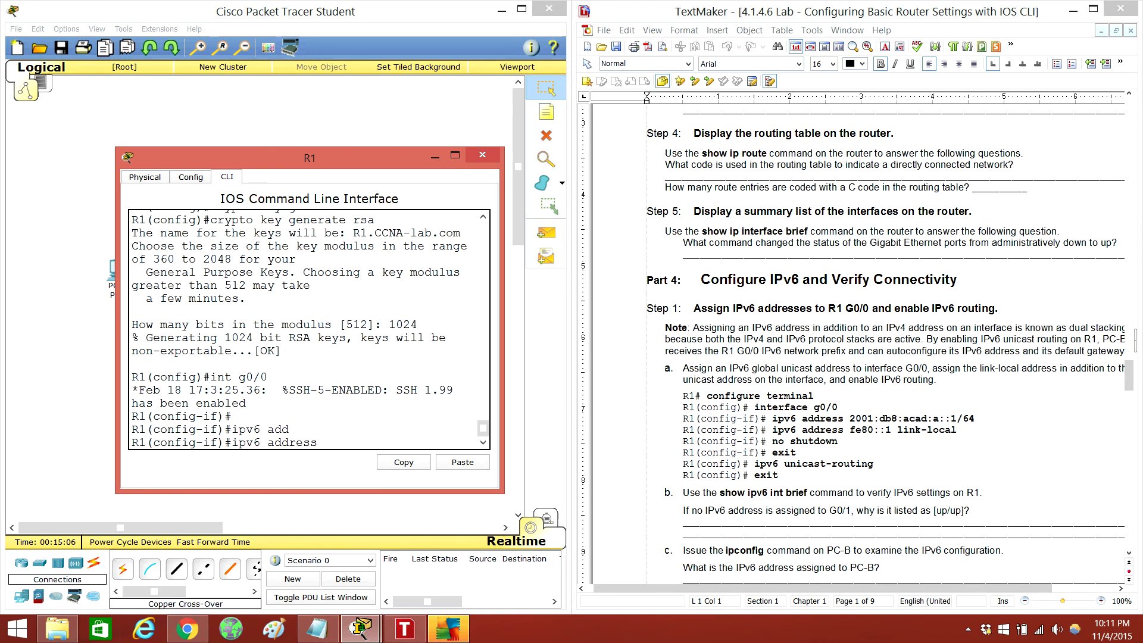
text(2001:db8:acad:)
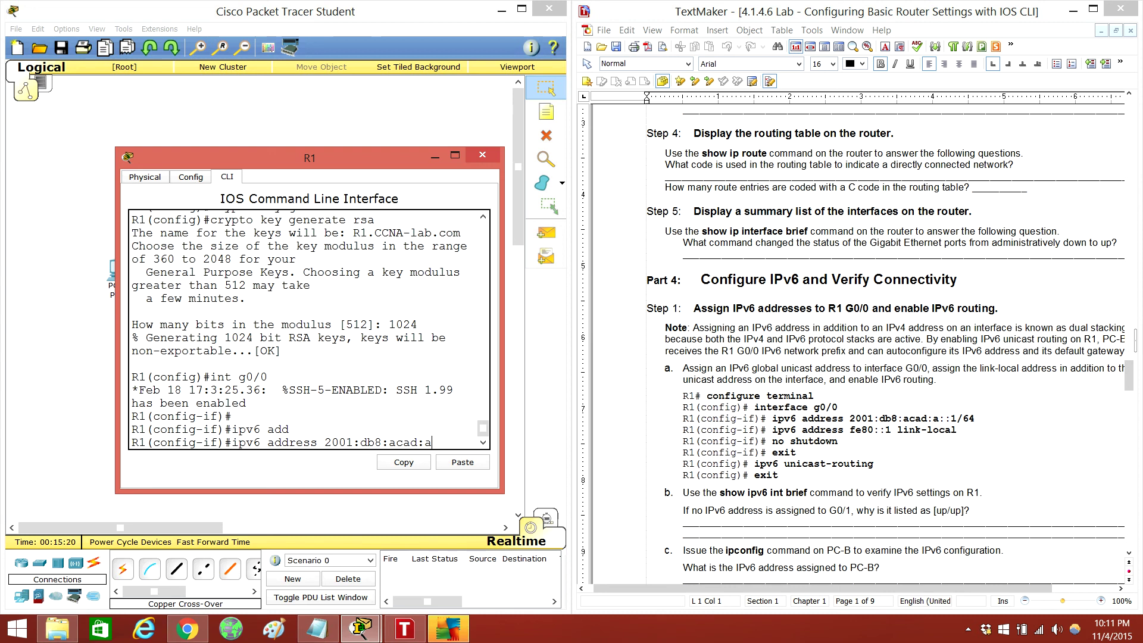
text(a::1/64)
key(Return)
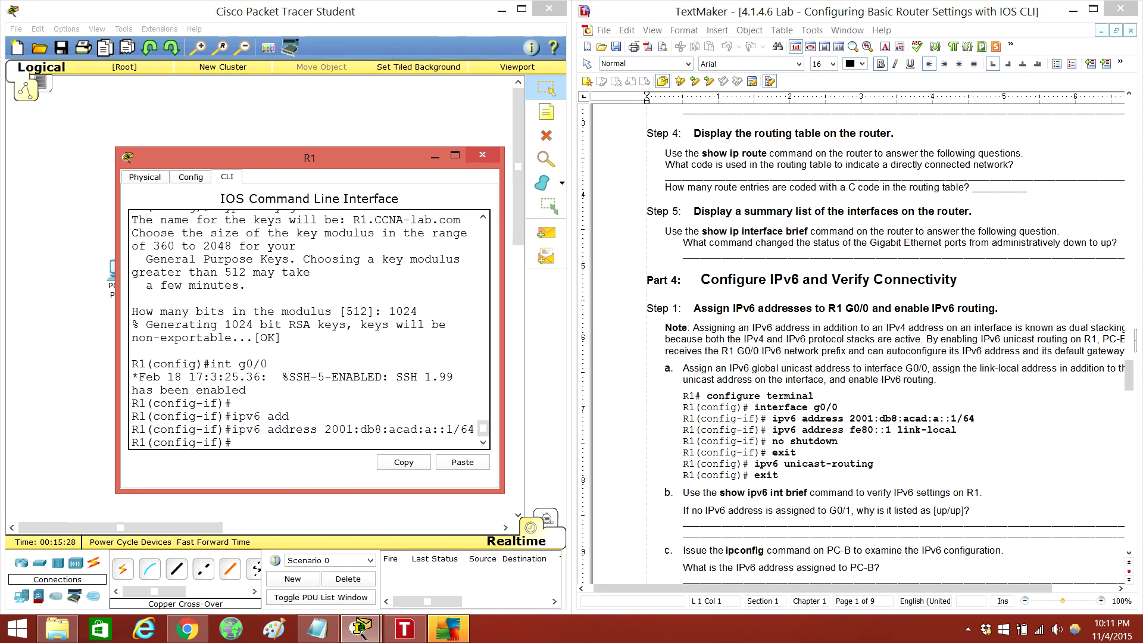
Give G0/0 the link-local address fe80::1
key(super+Left)
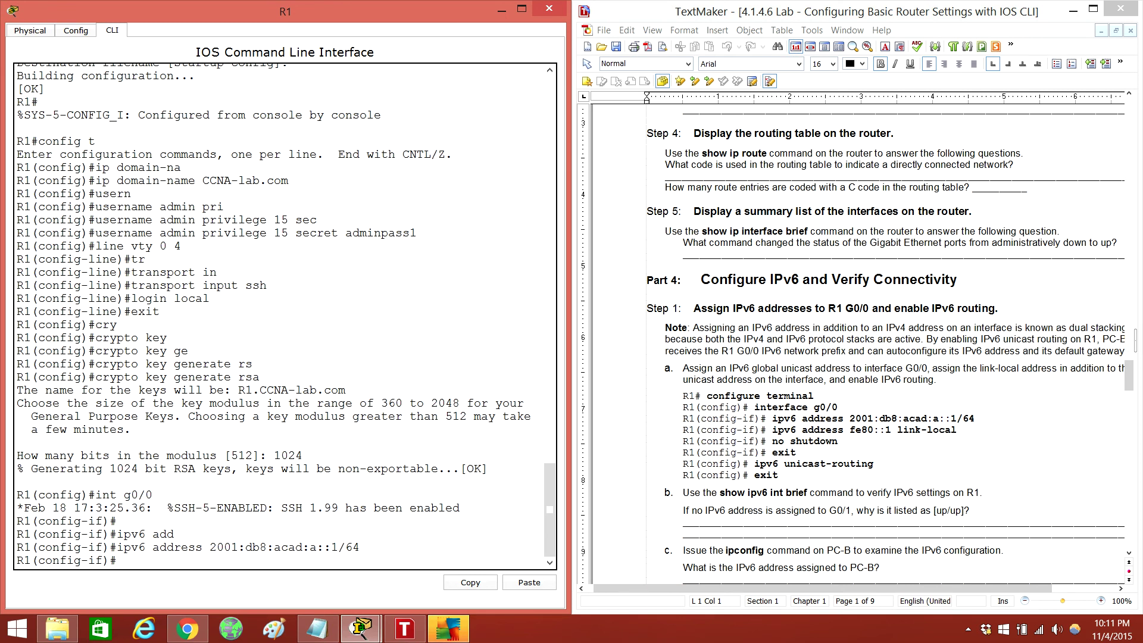
text(ipv)
key(Tab)
text(add)
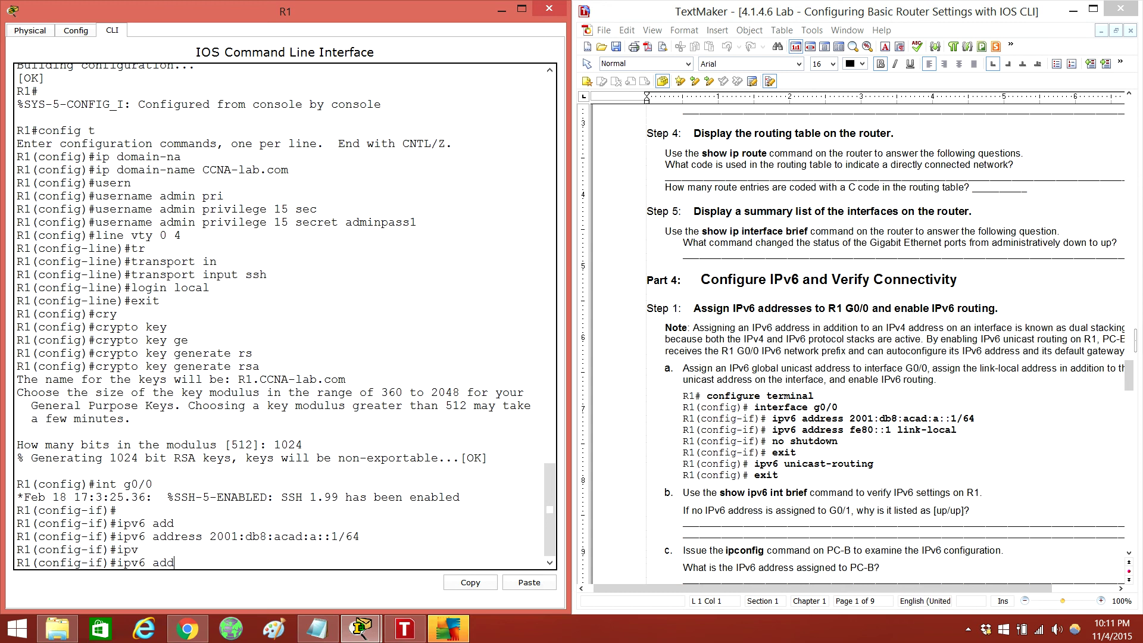
key(Tab)
text(fe80)
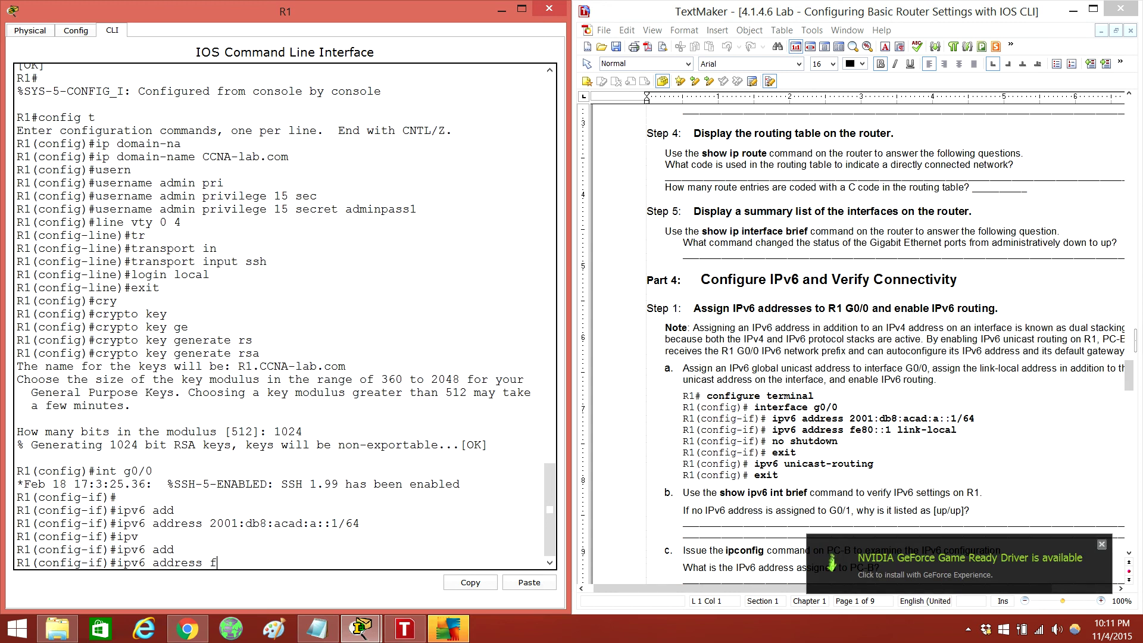
key(Tab)
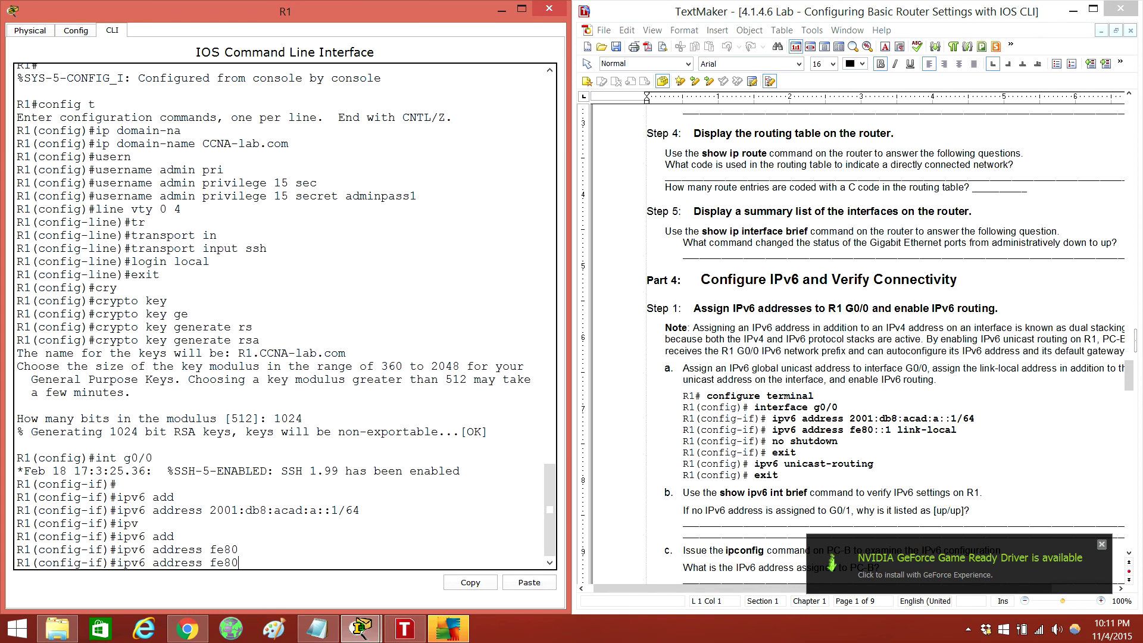
text(::1 li)
key(Tab)
key(Return)
Enable G0/0 with no shutdown and return to global configuration
text(no sh)
key(Return)
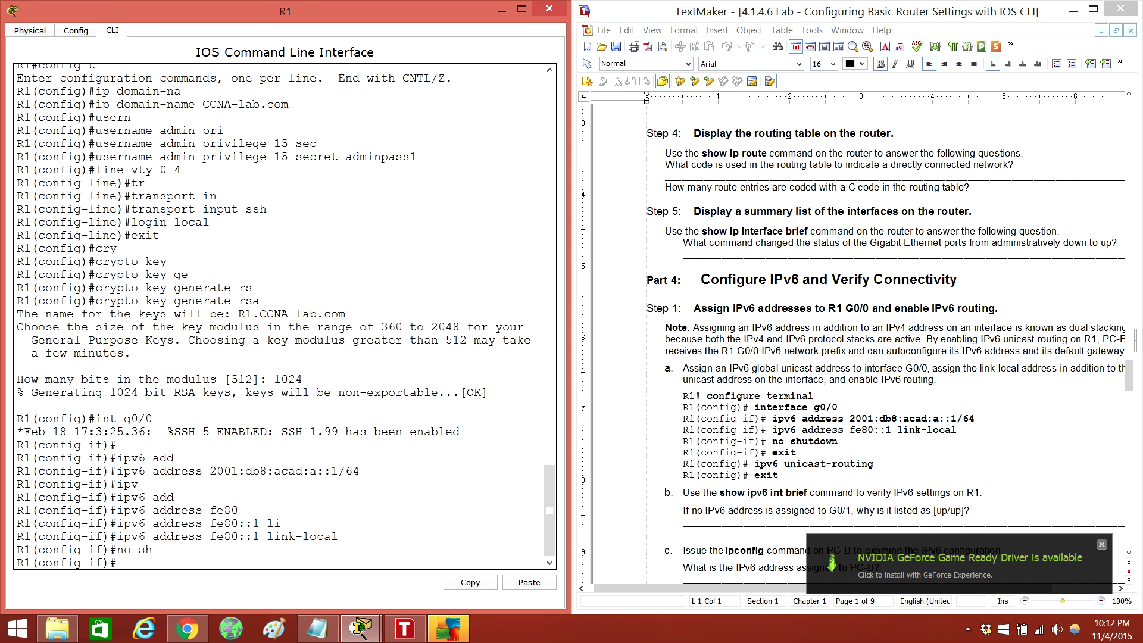
text(ex)
key(Tab)
key(Return)
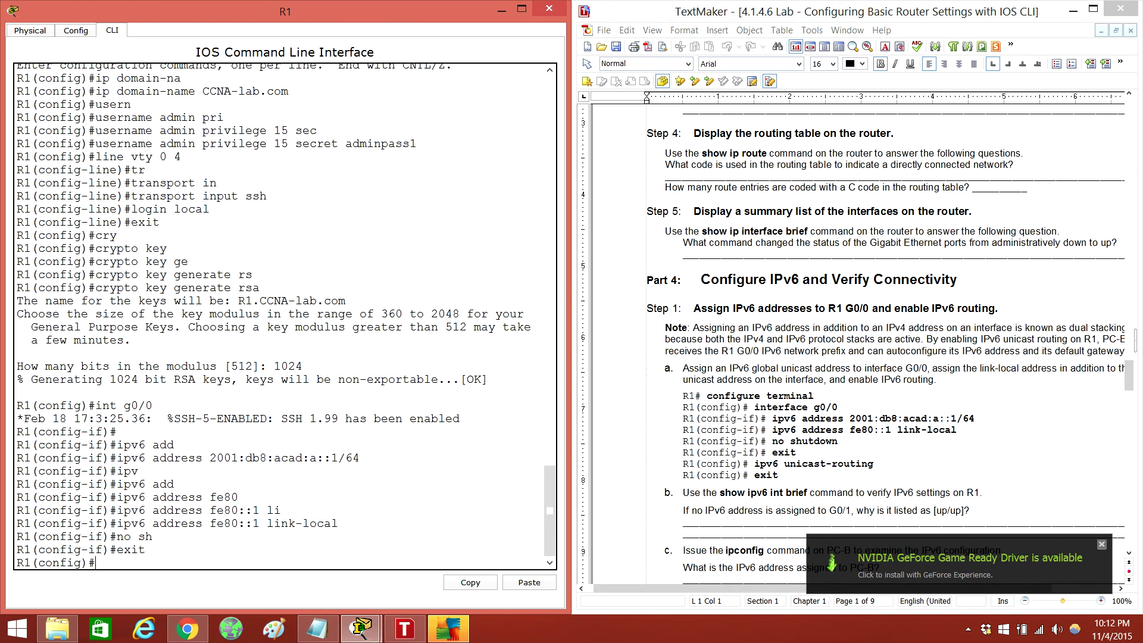
Turn on ipv6 unicast-routing and exit configuration mode
text(ipv)
key(Tab)
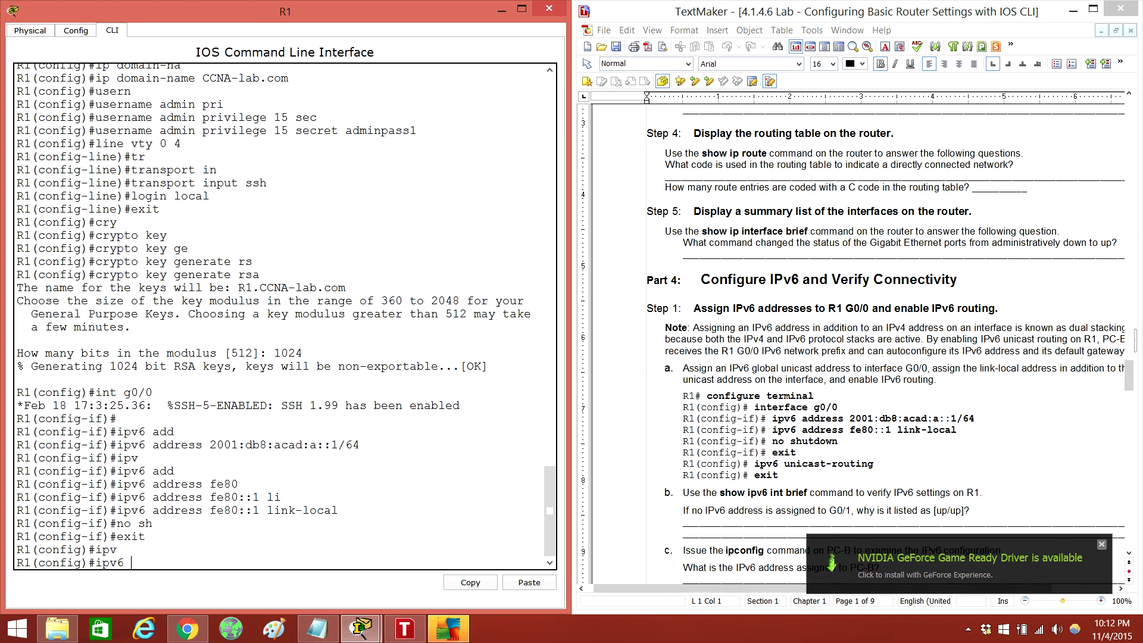
text(unic)
key(Tab)
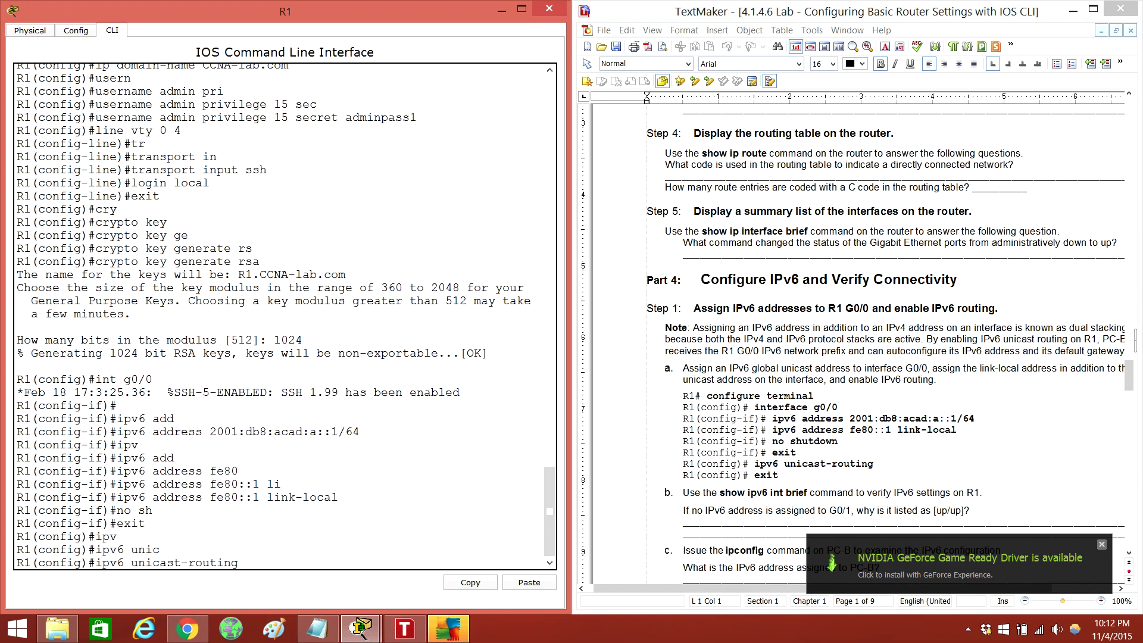
key(Return)
text(exit)
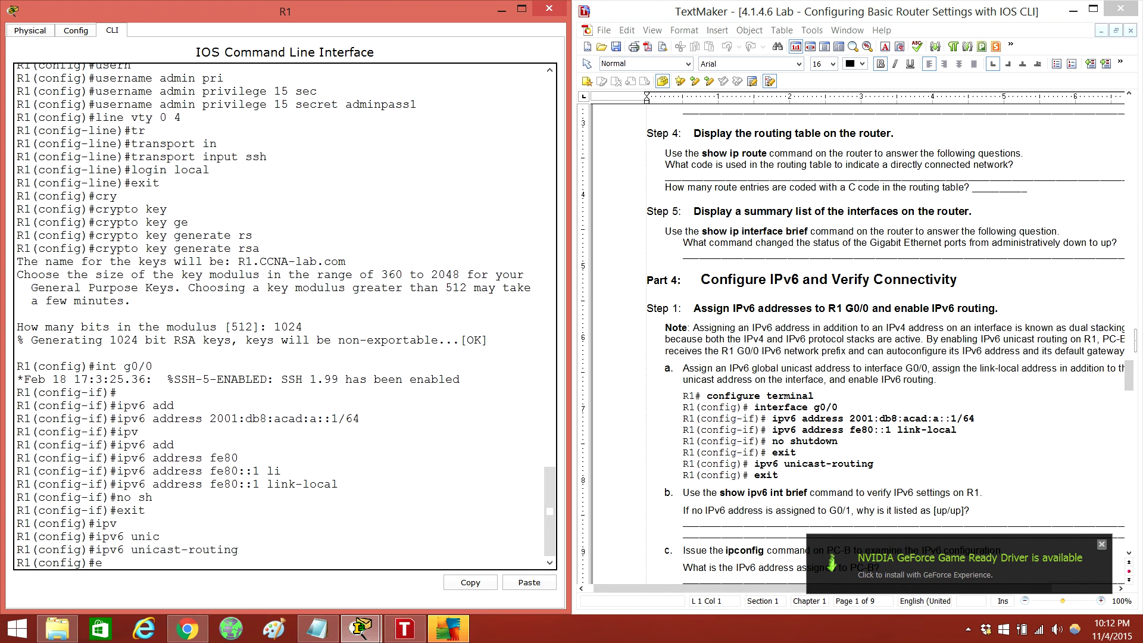
key(Return)
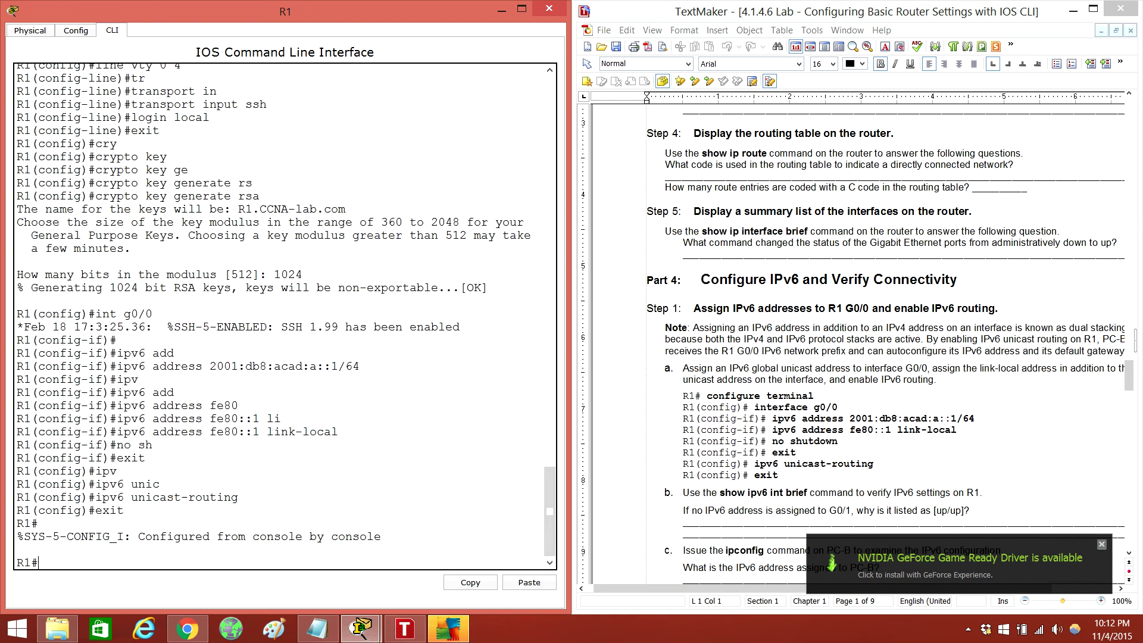
Run show ipv6 interface brief on R1 to check G0/0's FE80::1 and 2001:DB8:ACAD:A::1
scroll(851, 341, down, 6)
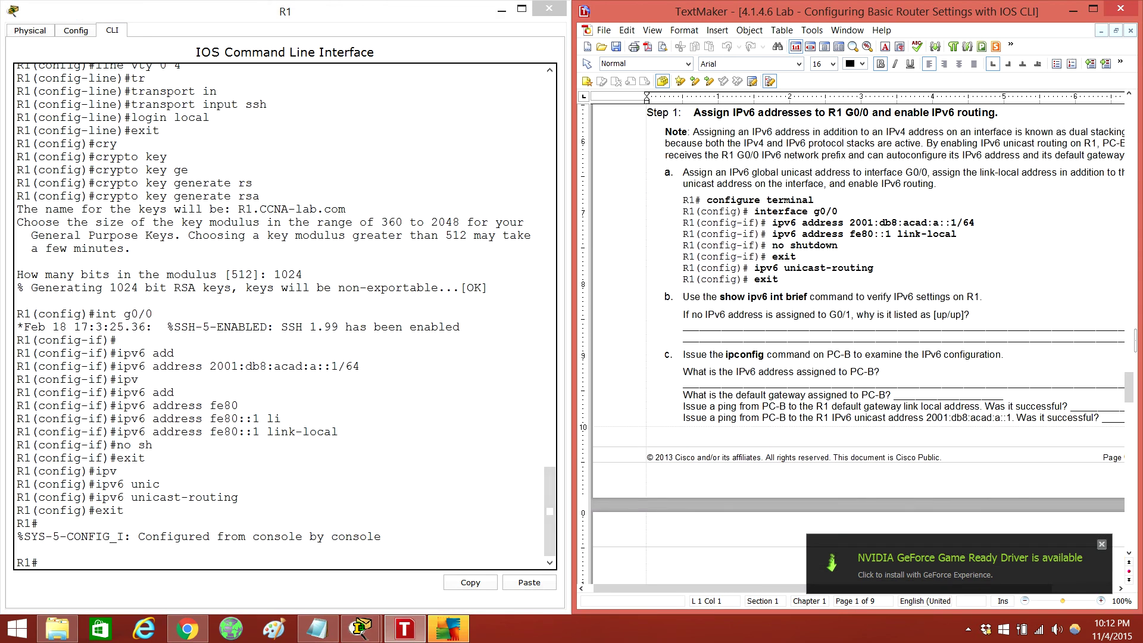
key(alt+Tab)
text(sho )
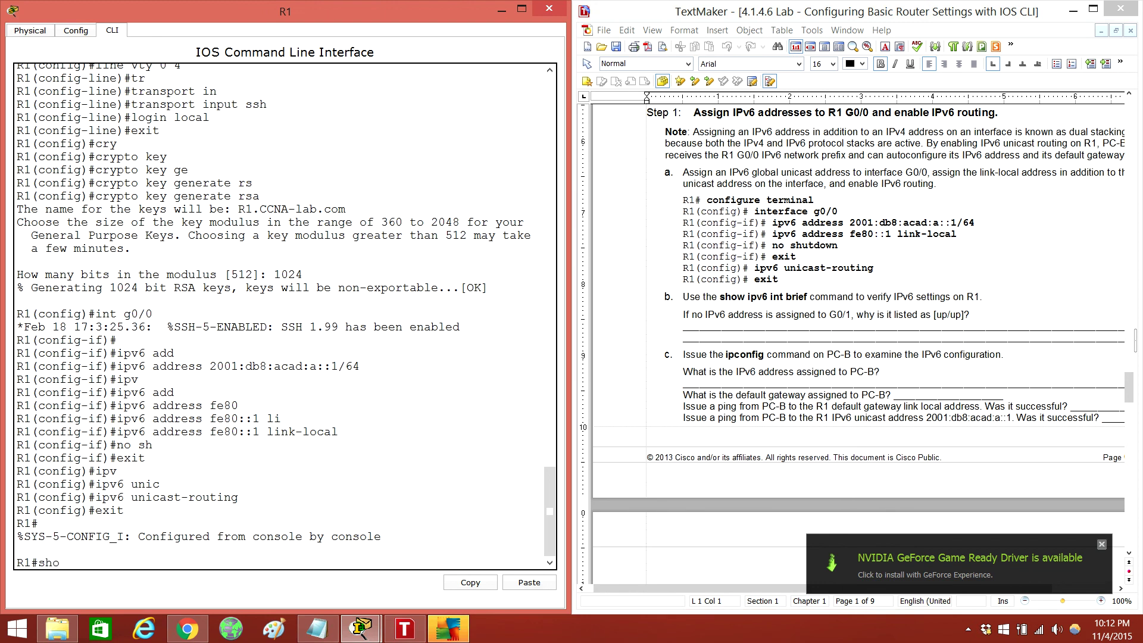
text(ip)
key(Tab)
key(BackSpace)
key(BackSpace)
text(ipv6 in)
key(Tab)
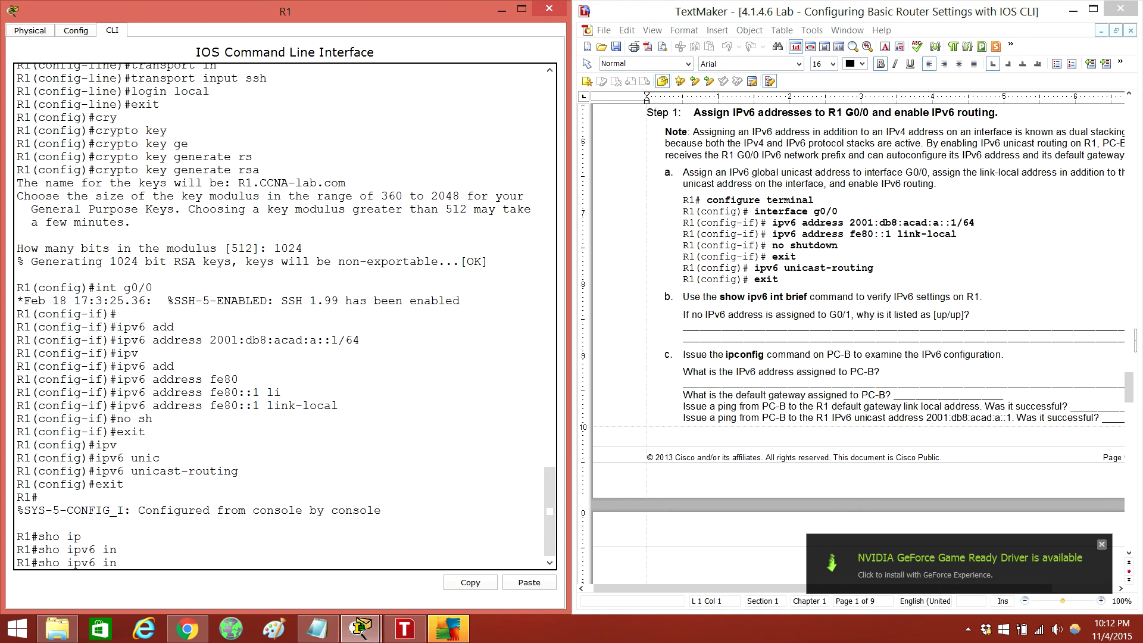
text(t bri)
key(Tab)
key(Return)
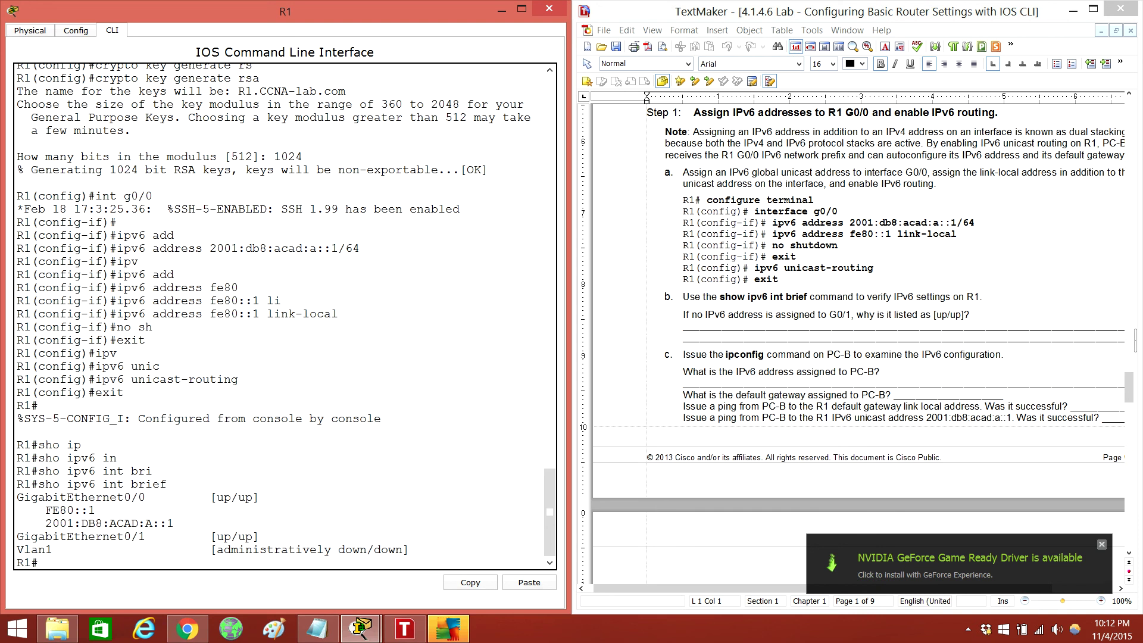
mouse_move(1129, 387)
mouse_down()
mouse_move(1129, 423)
mouse_move(1129, 379)
mouse_up()
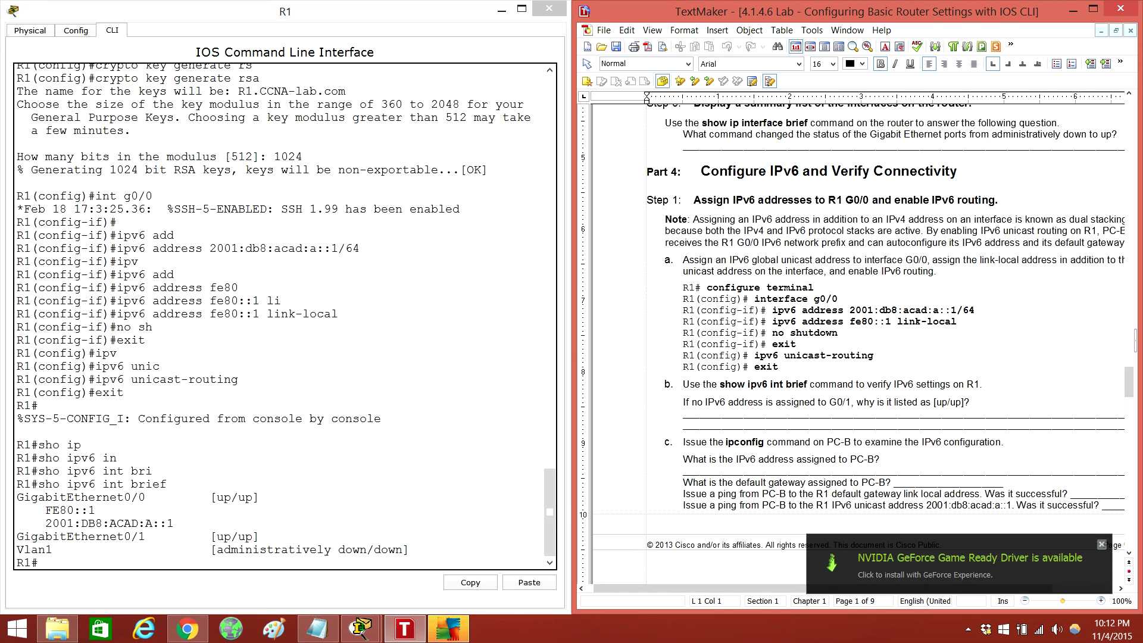
Switch PC-B's IPv6 setting to Auto Config, obtaining gateway FE80::1
click(548, 8)
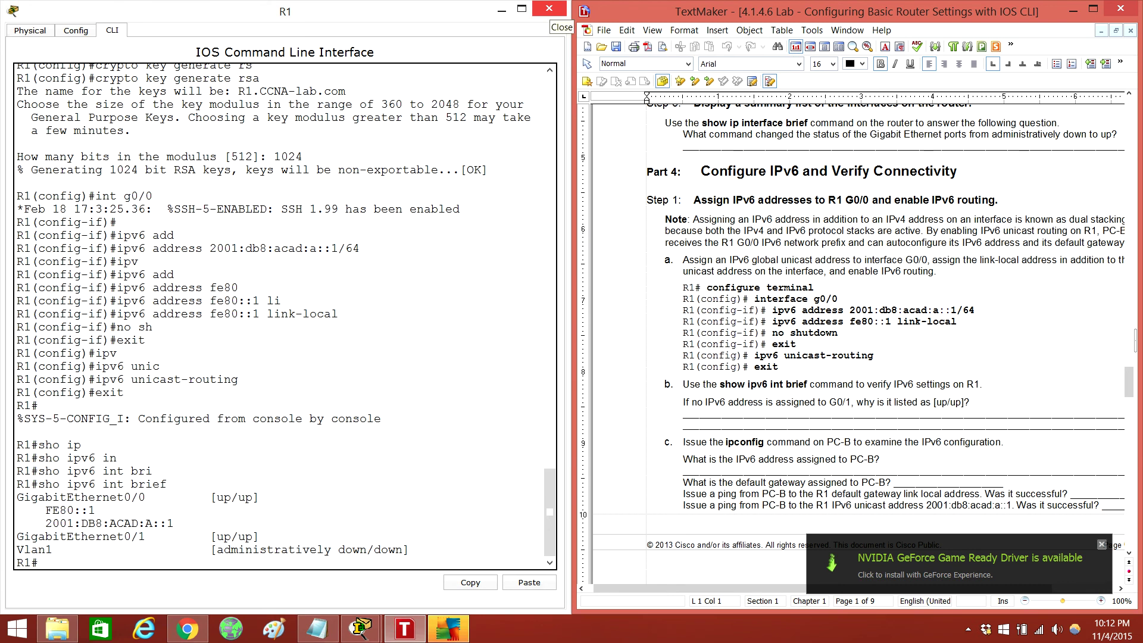
click(394, 273)
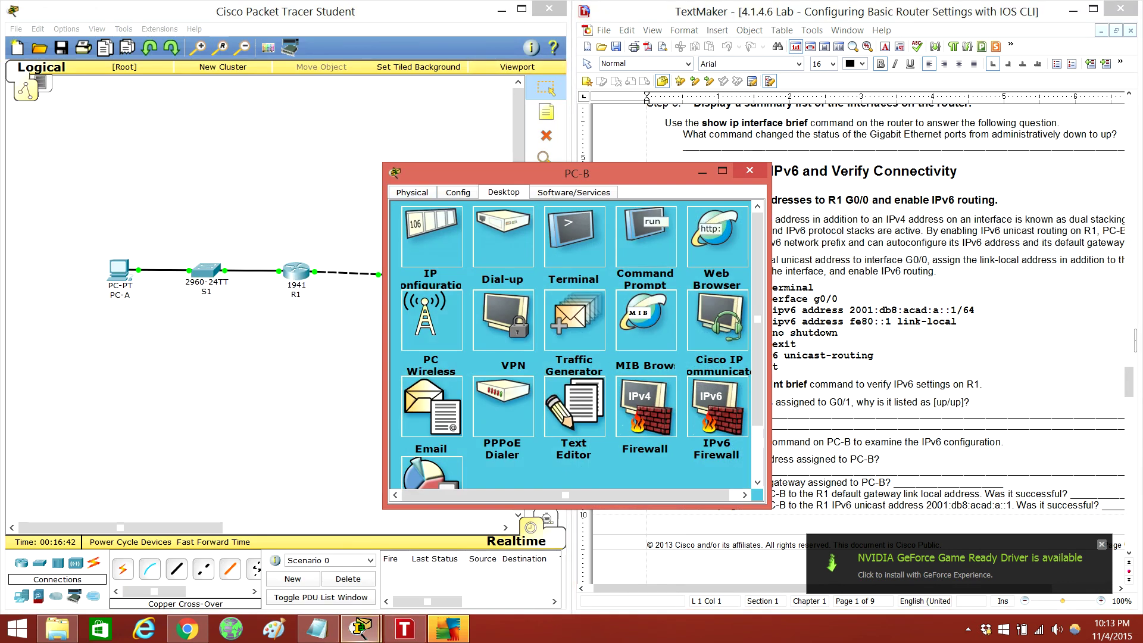
click(505, 225)
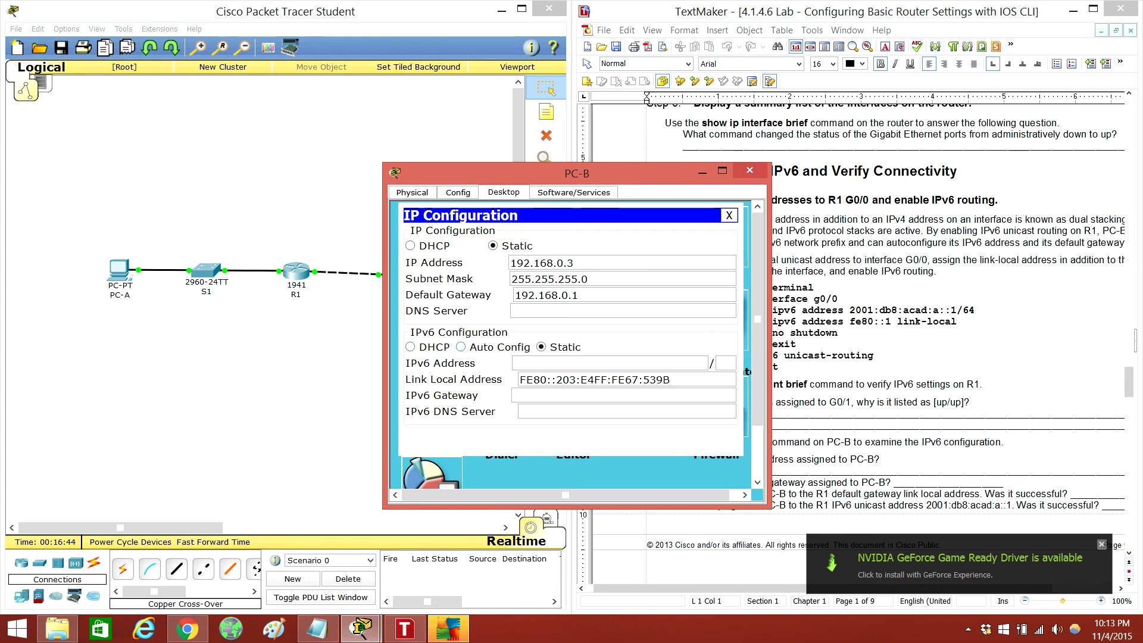
click(461, 347)
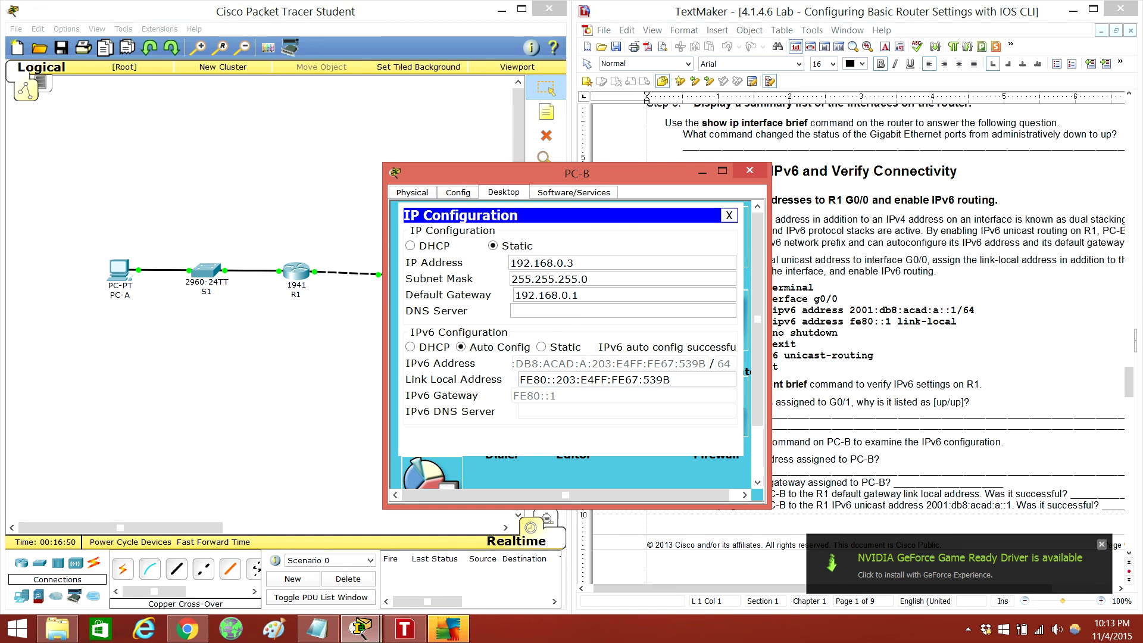
drag(595, 172, 363, 169)
click(841, 442)
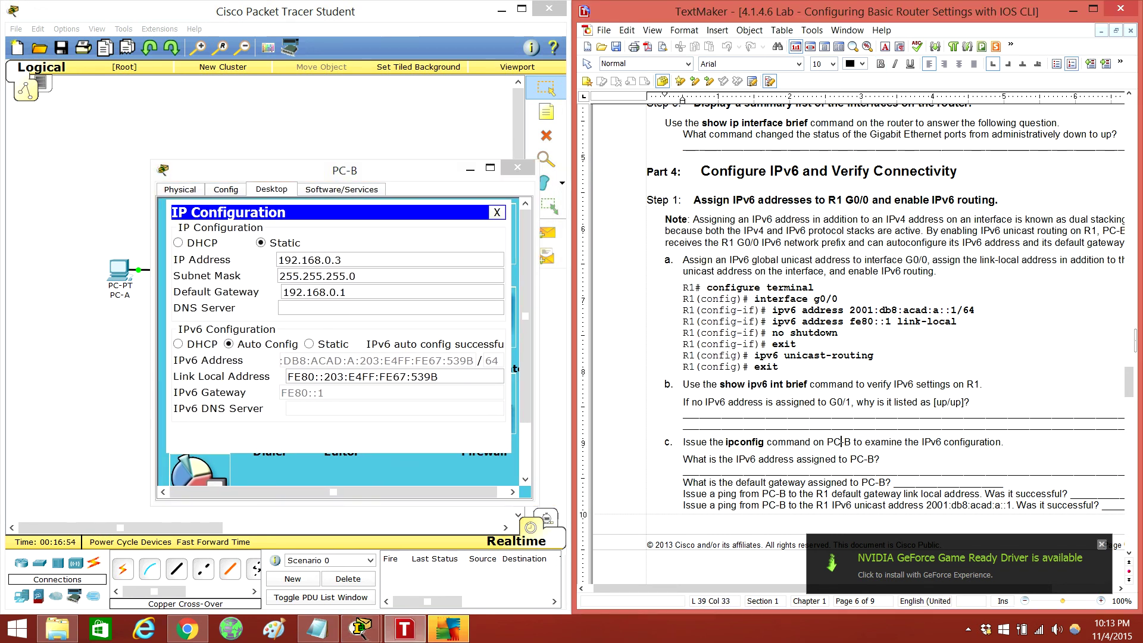
drag(1129, 379, 1128, 384)
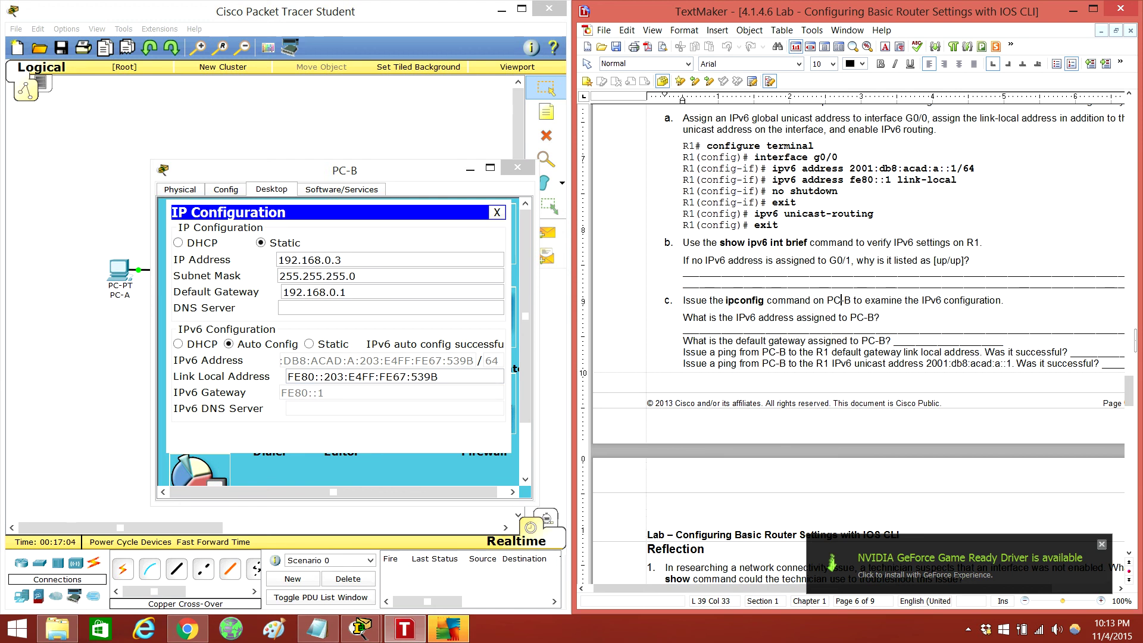
Copy R1's global IPv6 address 2001:DB8:ACAD:A::1 from its CLI output
click(517, 166)
click(296, 270)
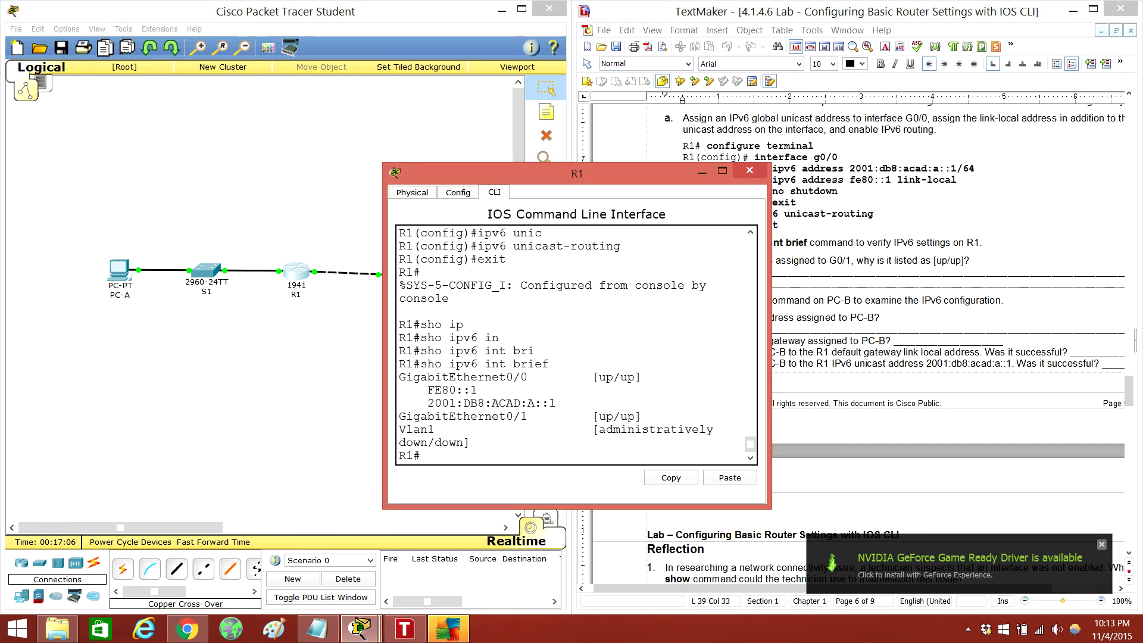
drag(556, 403, 428, 403)
key(ctrl+c)
right_click(439, 406)
click(464, 413)
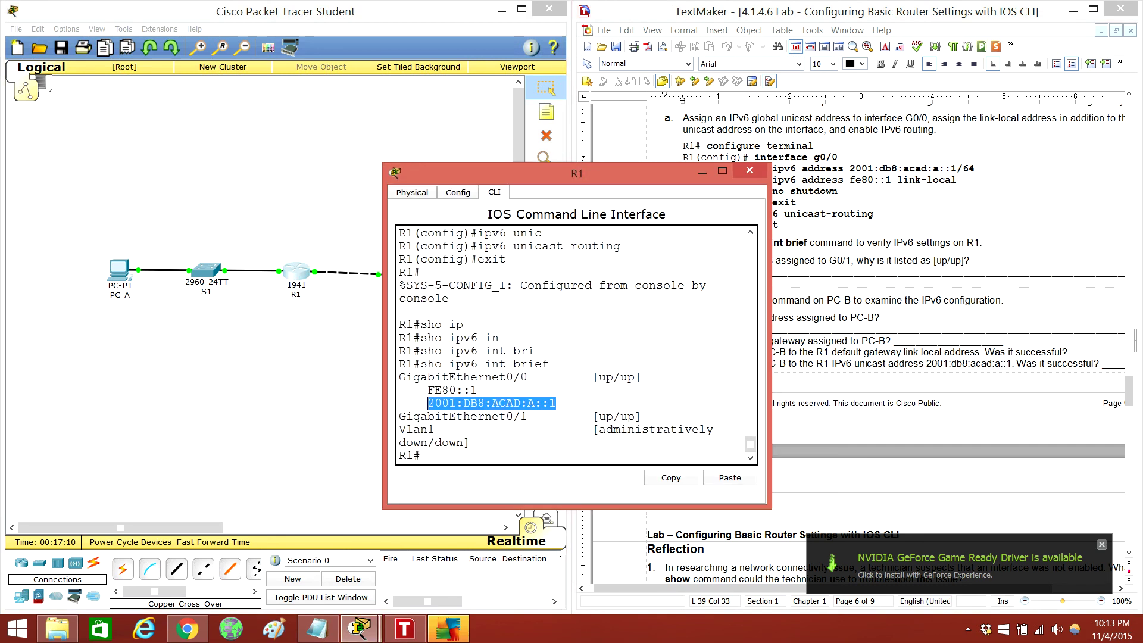
click(749, 170)
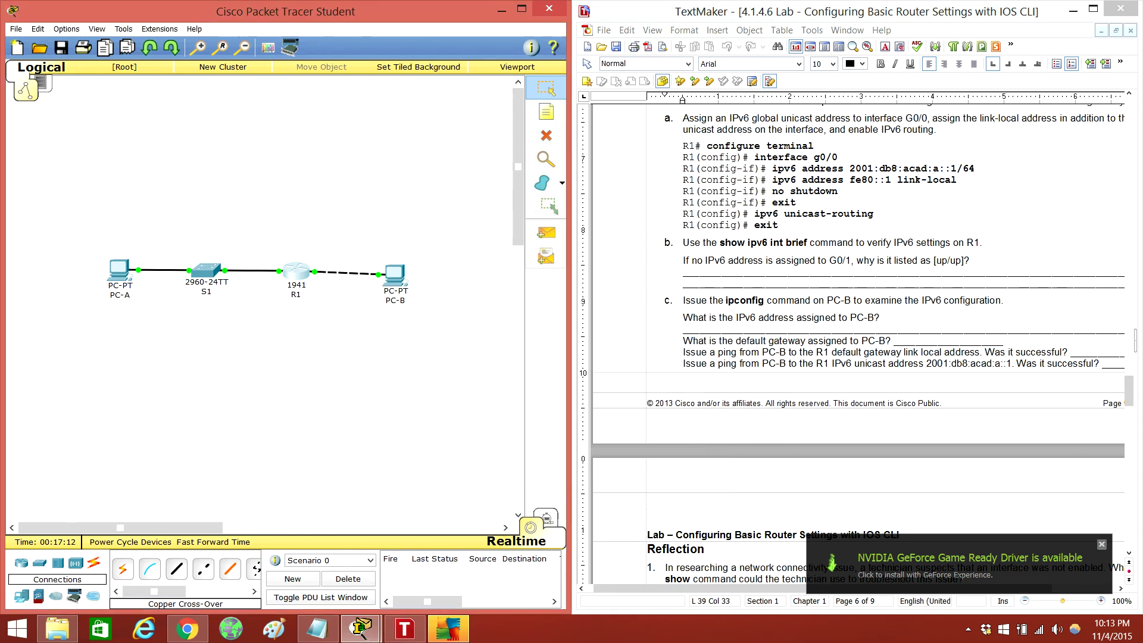
Open the Command Prompt on PC-B's Desktop
click(394, 274)
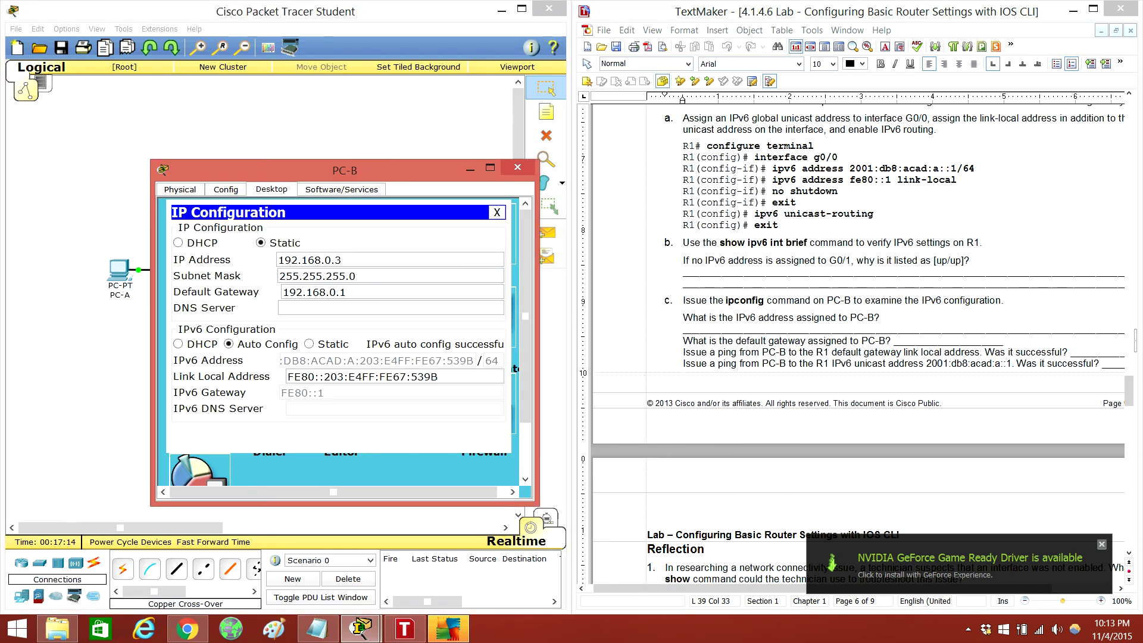
click(180, 189)
click(226, 190)
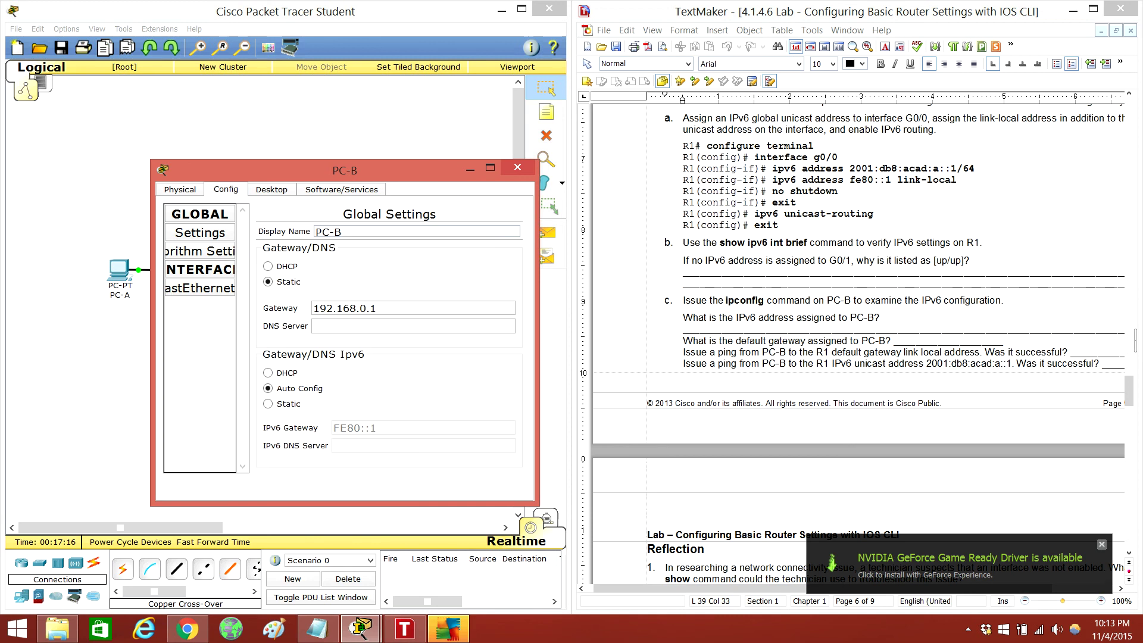
click(341, 189)
click(272, 189)
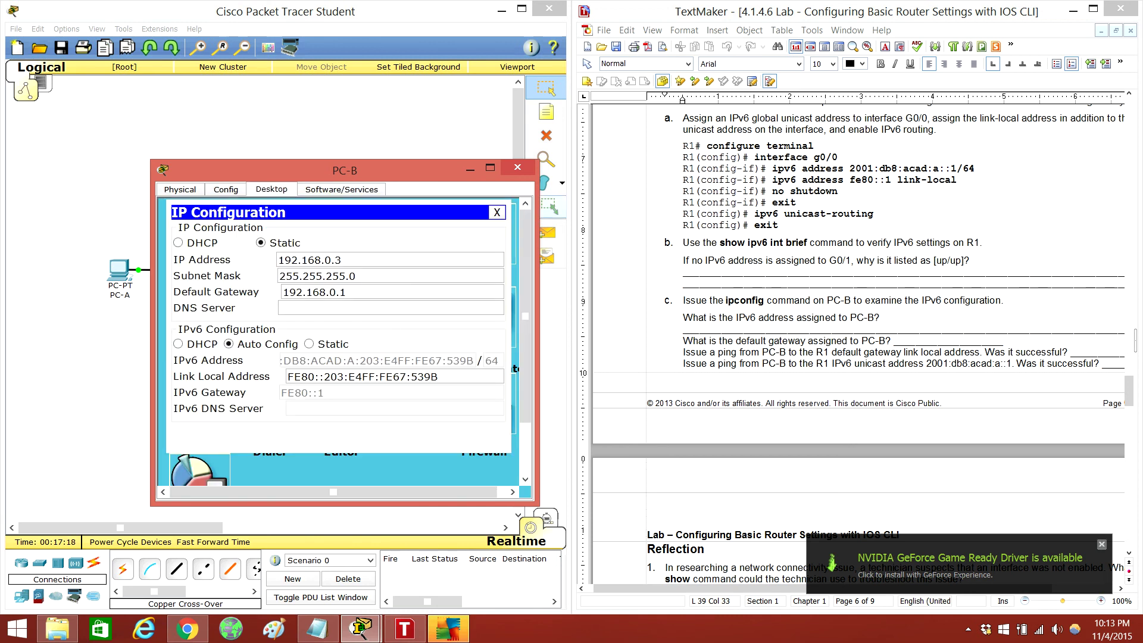
click(497, 213)
click(429, 208)
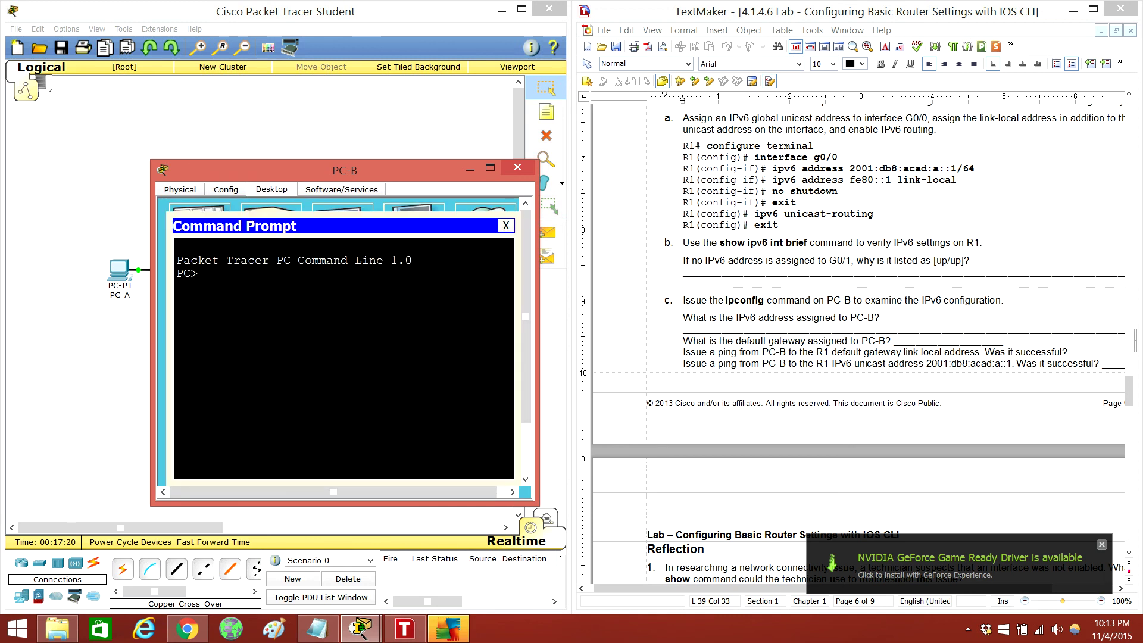
Ping 2001:DB8:ACAD:A::1 from PC-B, receiving 4 of 4 replies with 0% loss
text(ping)
key(ctrl+v)
key(Return)
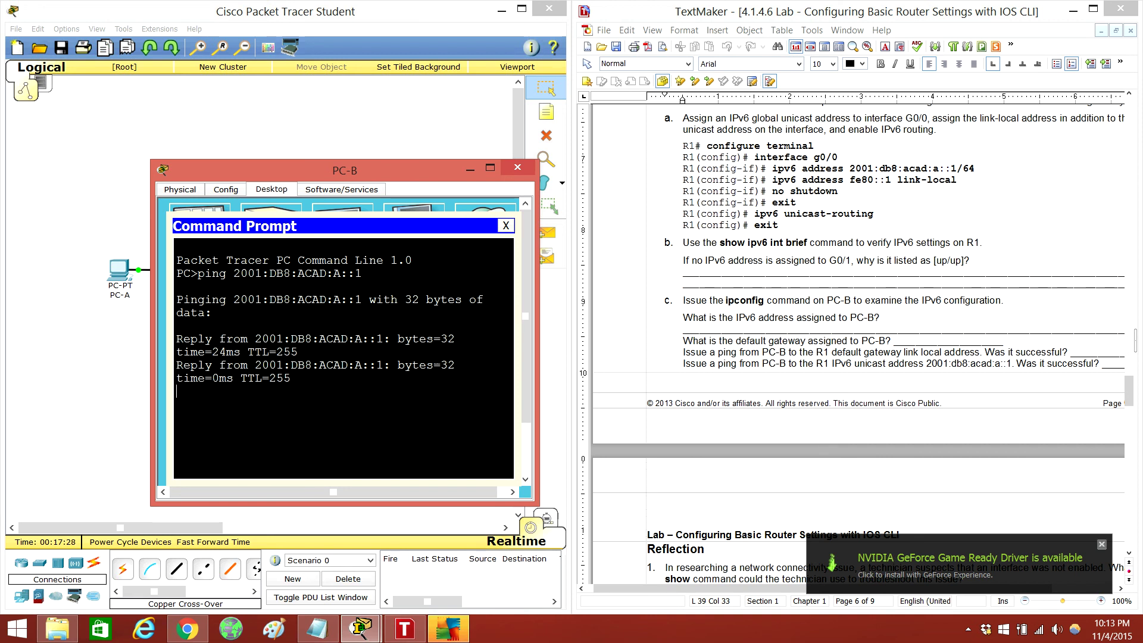
drag(1129, 390, 1129, 345)
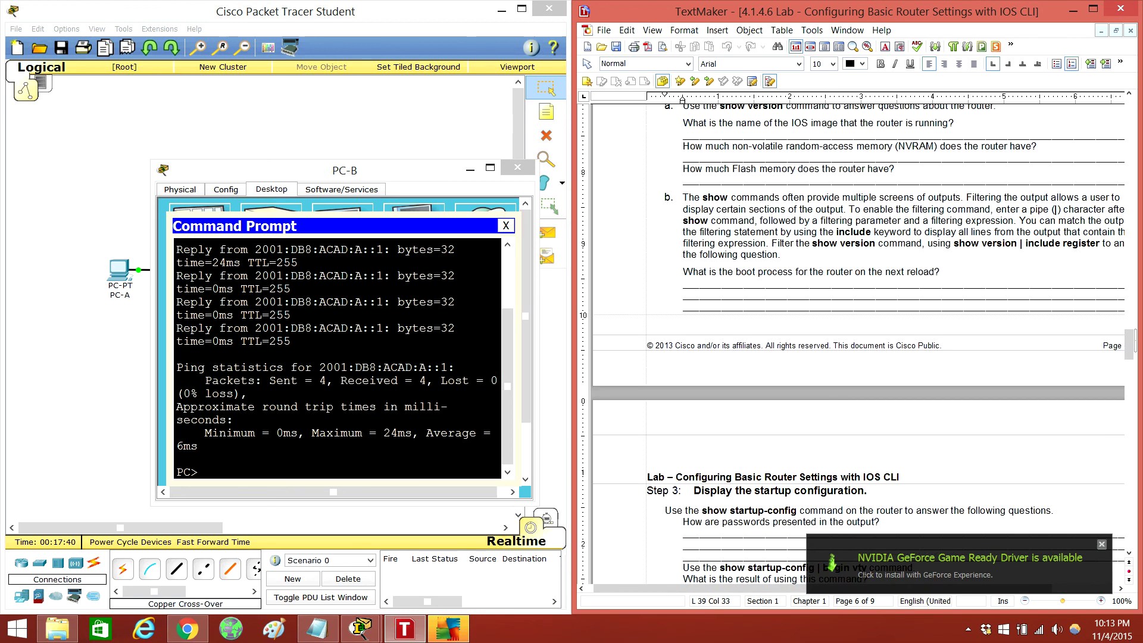
click(967, 629)
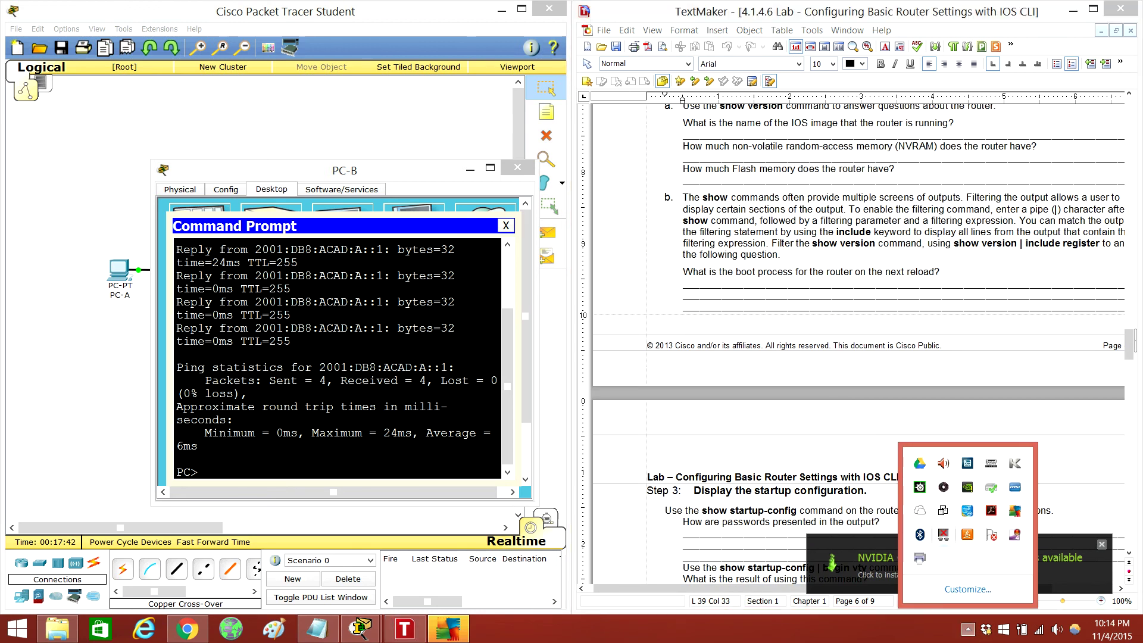